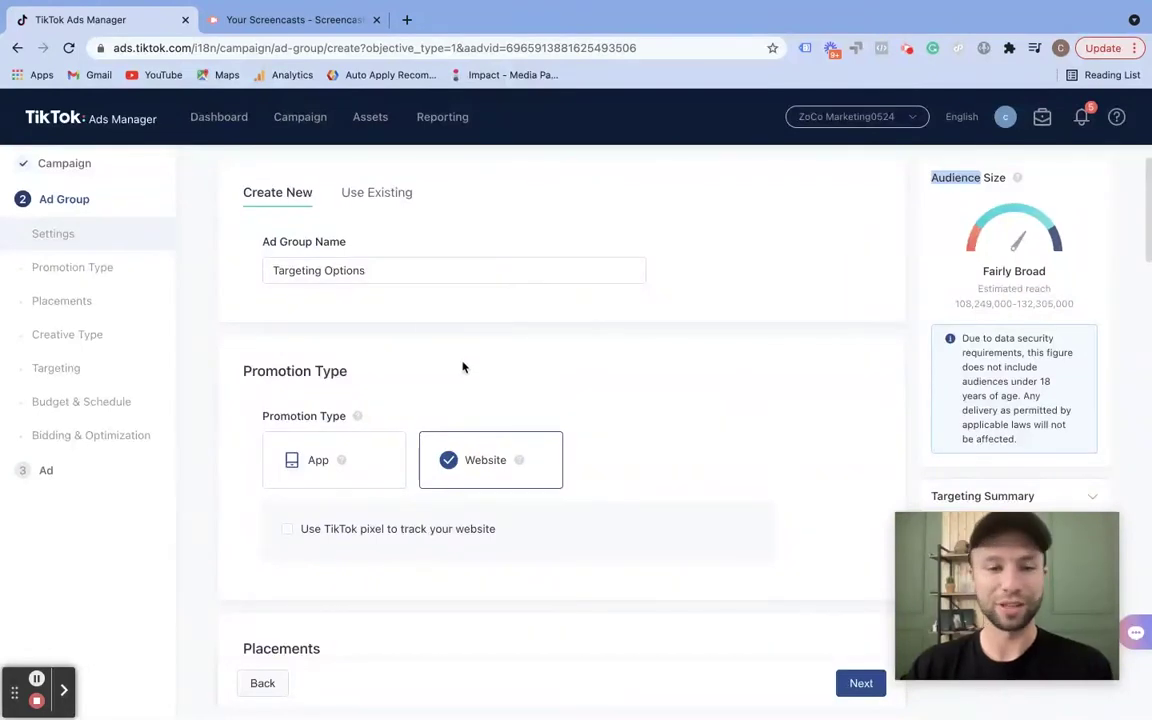
# Switch the ad group's placement type to Select Placement and review the supported platforms.
pyautogui.scroll(-5, 503, 486)
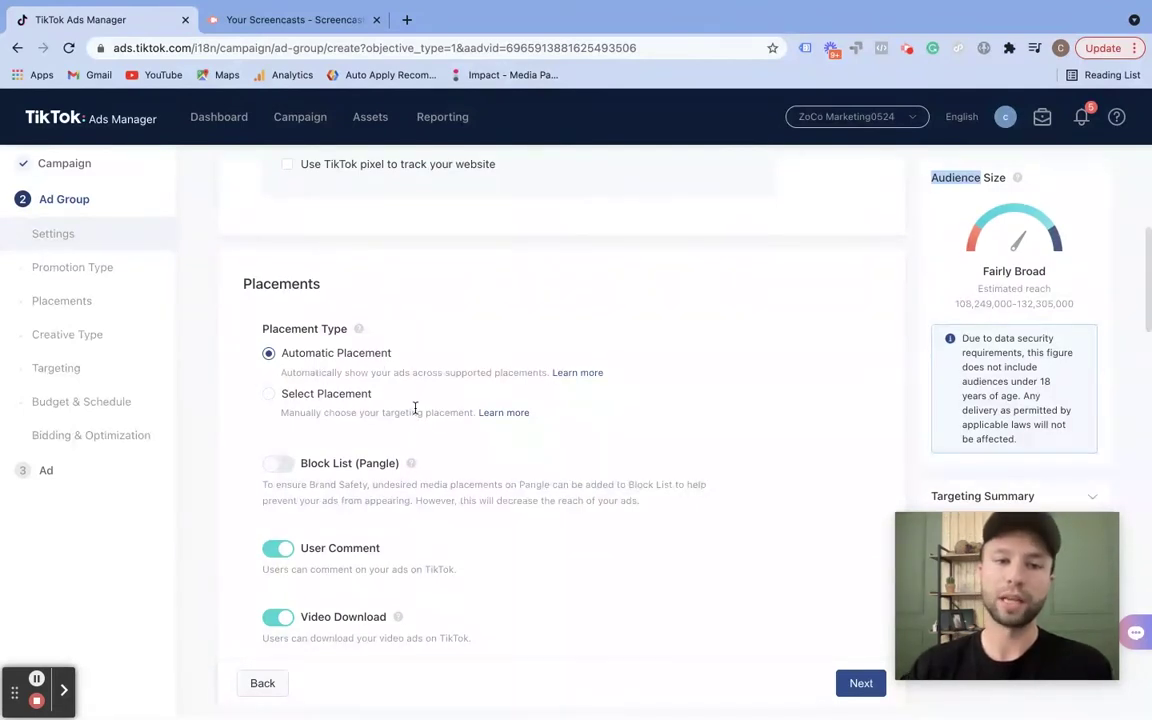
pyautogui.scroll(-1, 338, 320)
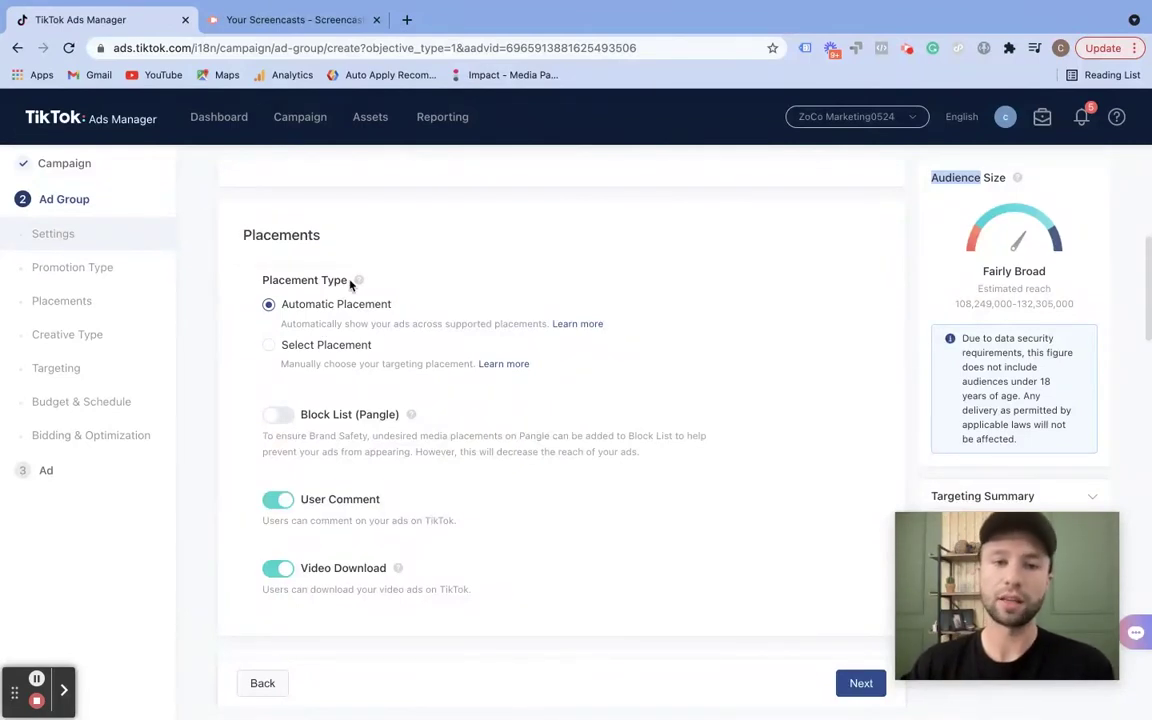
pyautogui.click(270, 345)
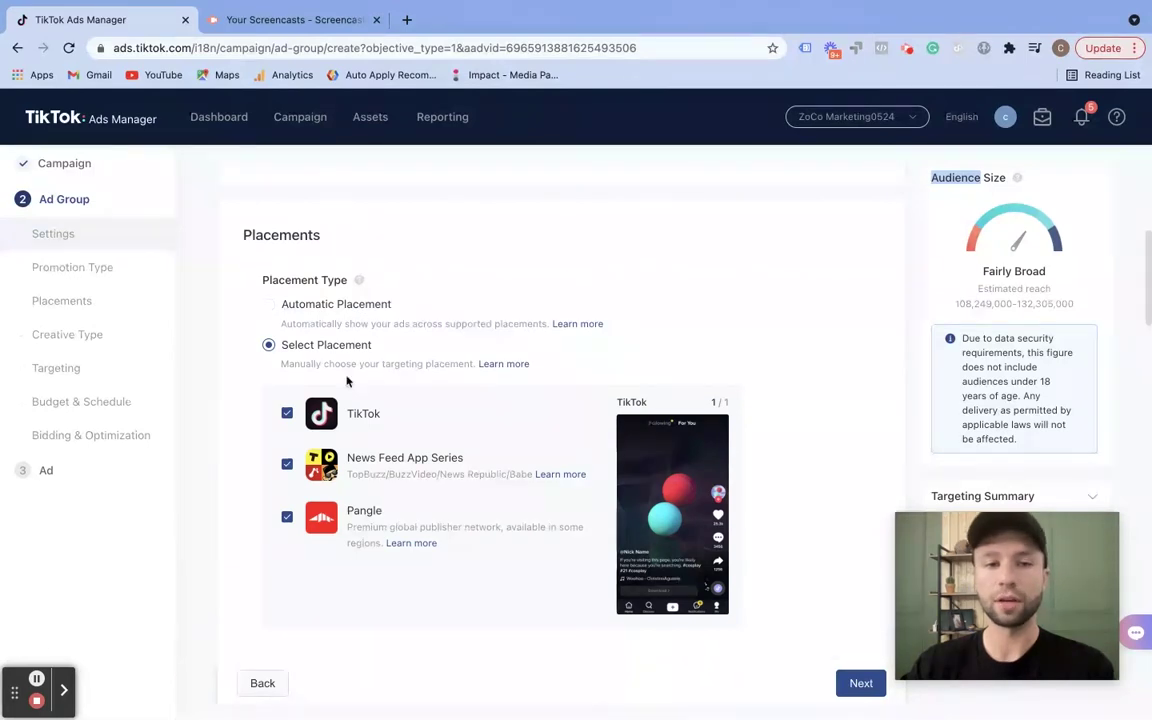
pyautogui.scroll(-1, 393, 382)
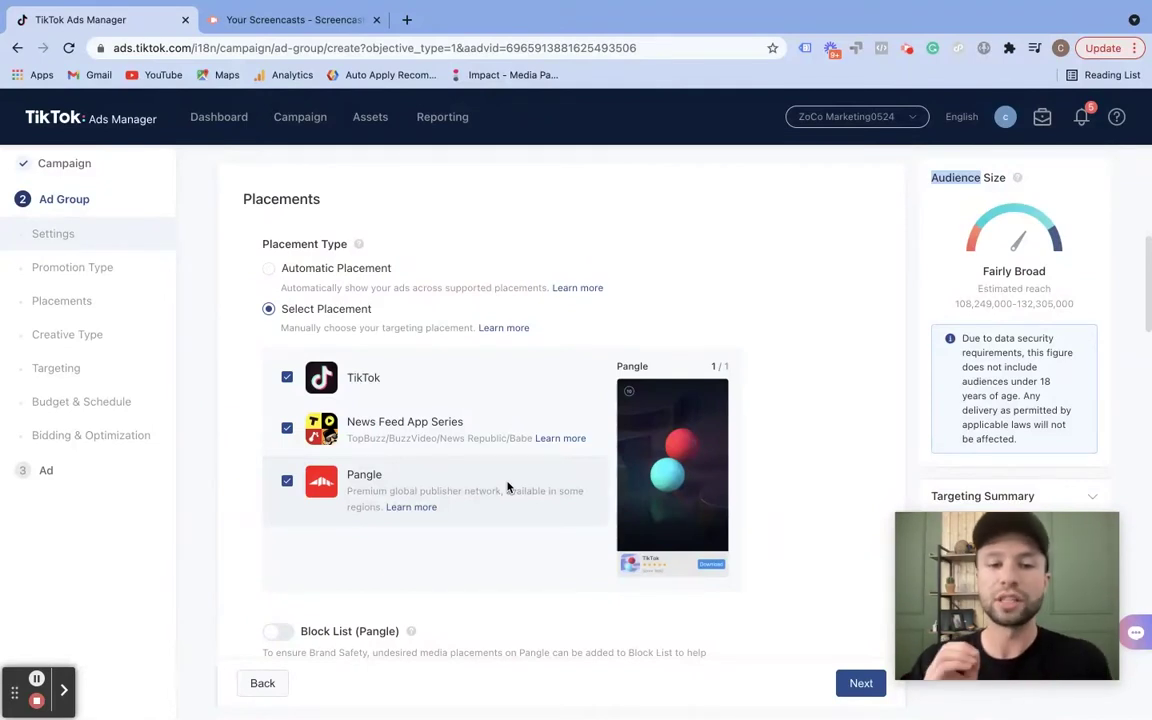
pyautogui.click(268, 270)
pyautogui.click(270, 316)
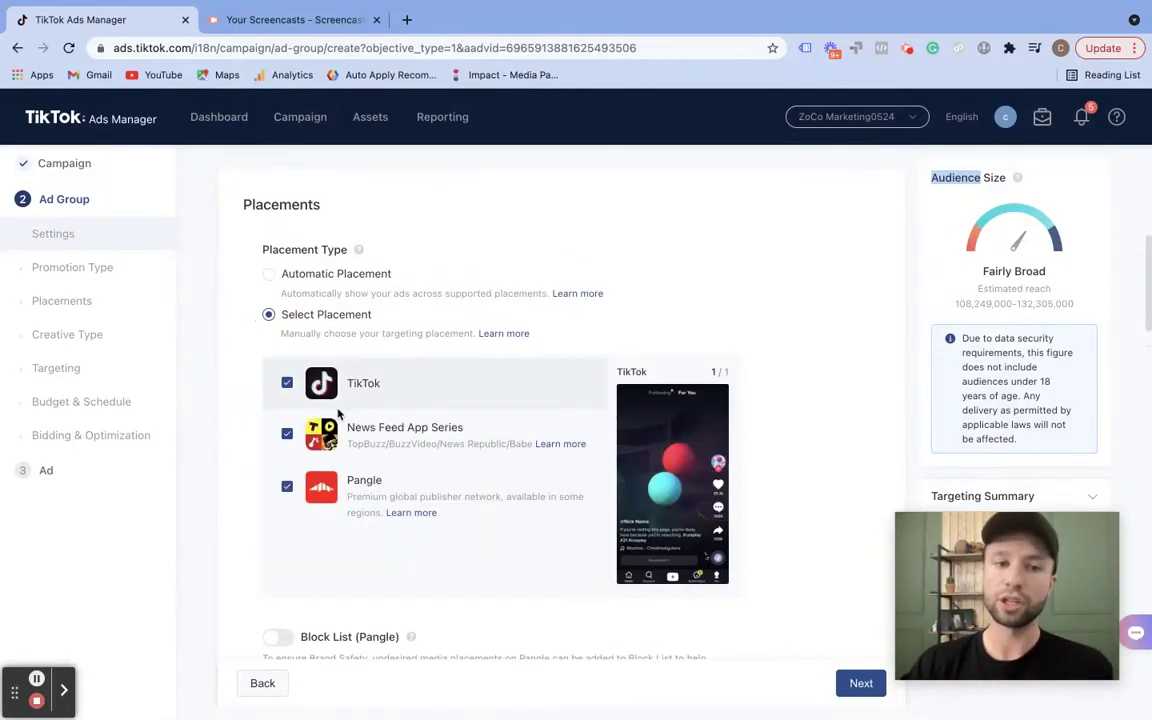
# Try deselecting News Feed App Series and Pangle, and return the placement type to Automatic Placement.
pyautogui.click(287, 433)
pyautogui.click(287, 487)
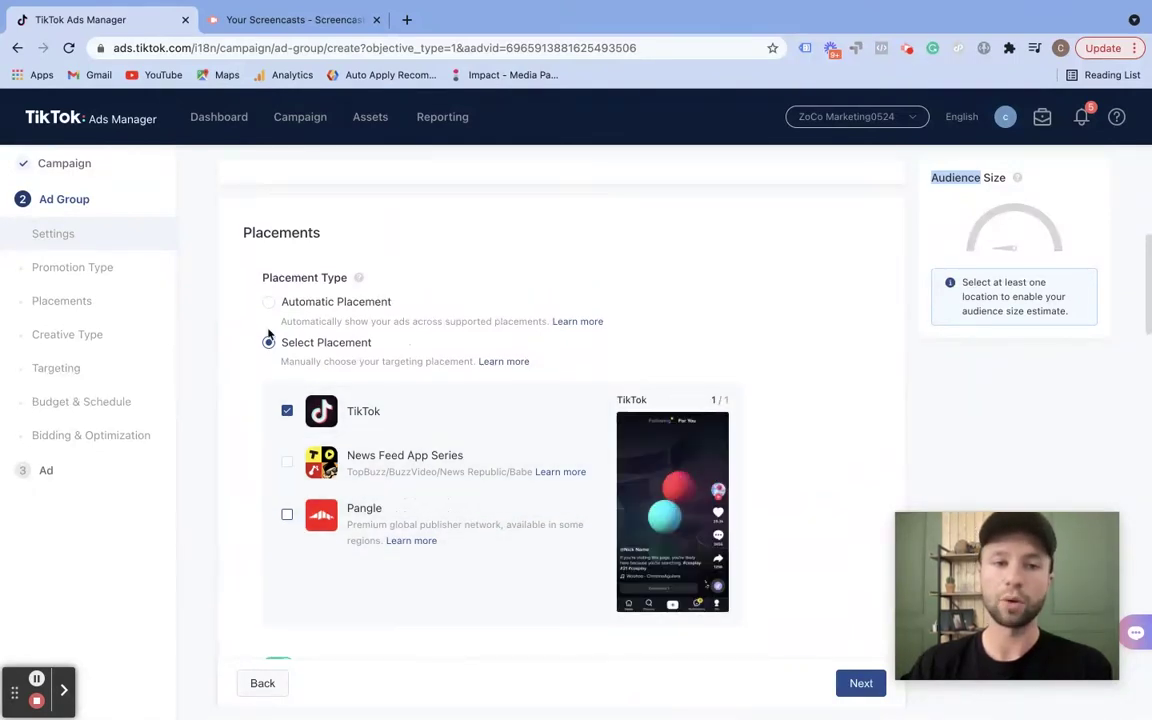
pyautogui.click(269, 303)
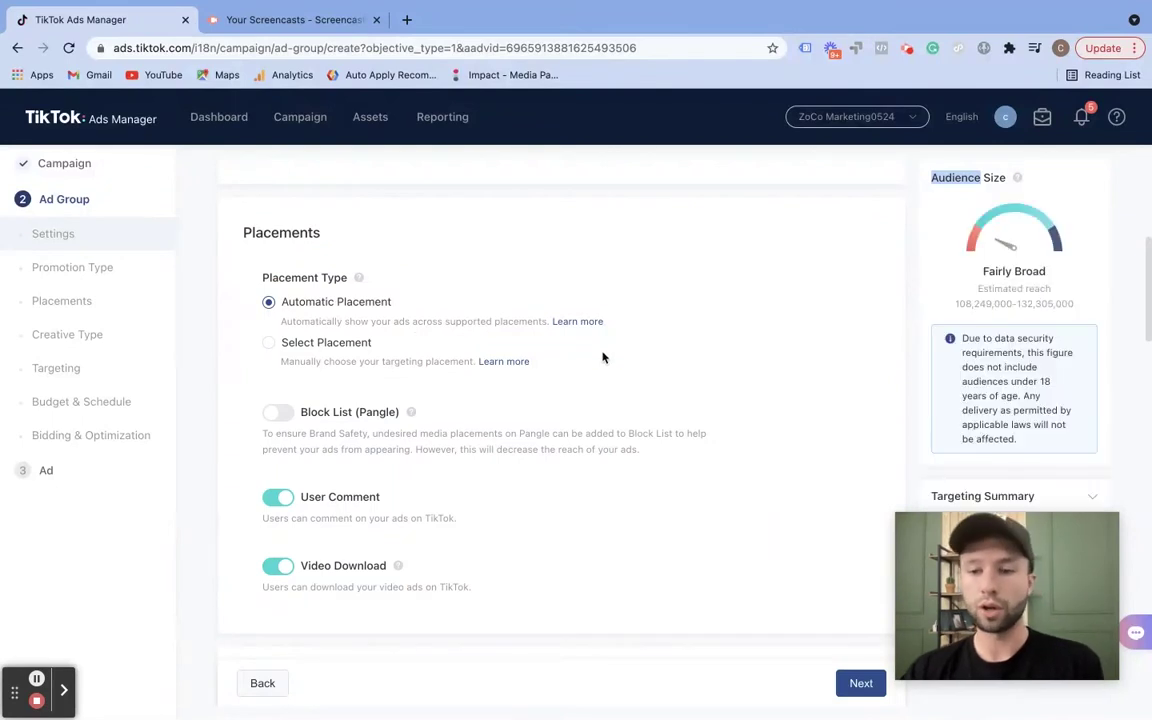
# Expand the Targeting Summary to check the current targeting limits, and collapse it again.
pyautogui.scroll(-1, 645, 352)
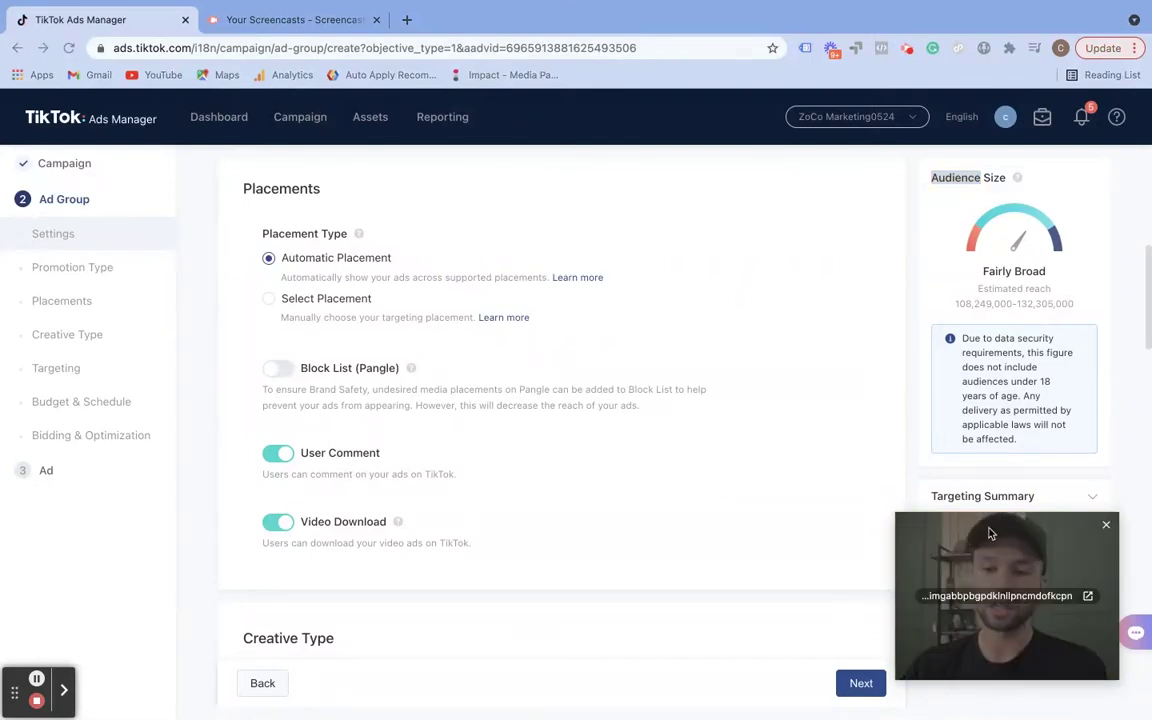
pyautogui.click(1090, 500)
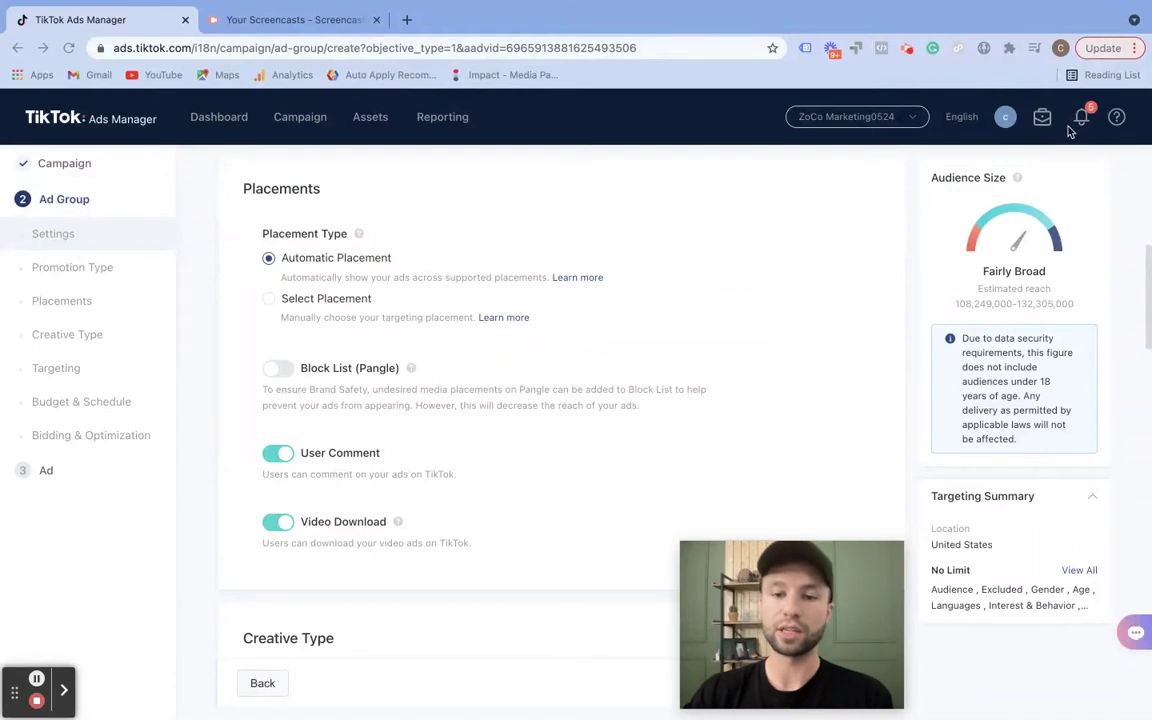
pyautogui.moveTo(794, 607); pyautogui.dragTo(981, 605)
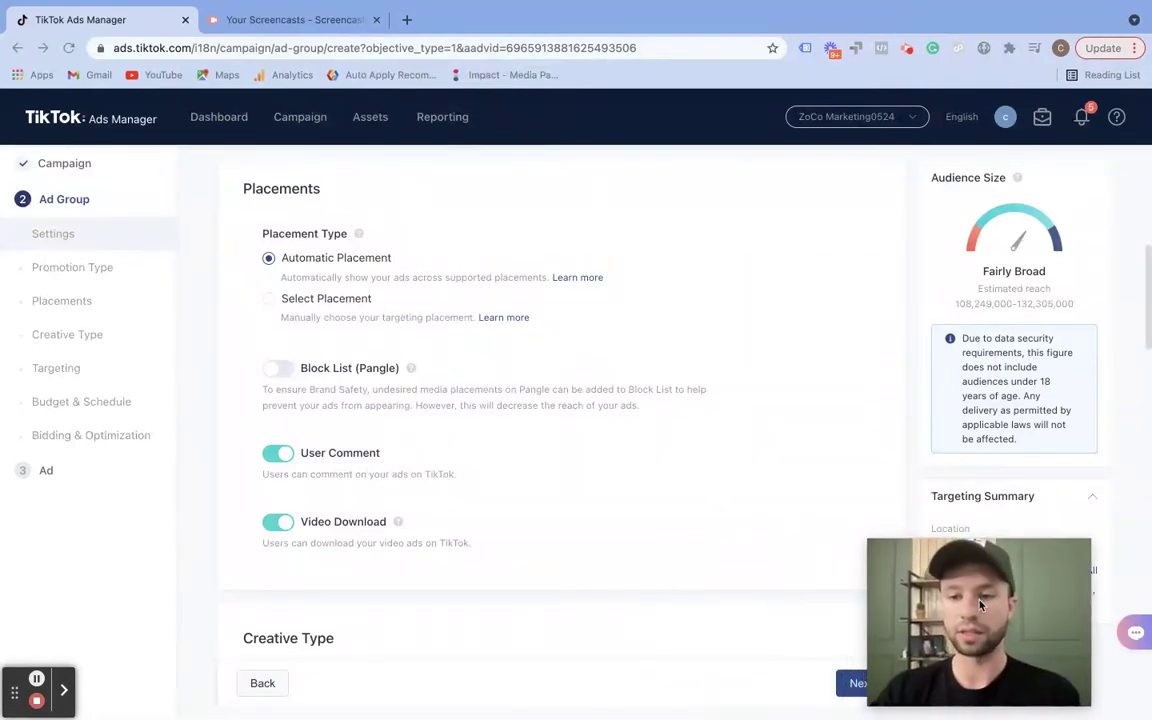
pyautogui.click(1092, 497)
pyautogui.moveTo(940, 545); pyautogui.dragTo(978, 537)
# Examine the ad group's Creative Type and Targeting sections, including audience, demographics, interests and behaviors, and device.
pyautogui.scroll(-2, 495, 449)
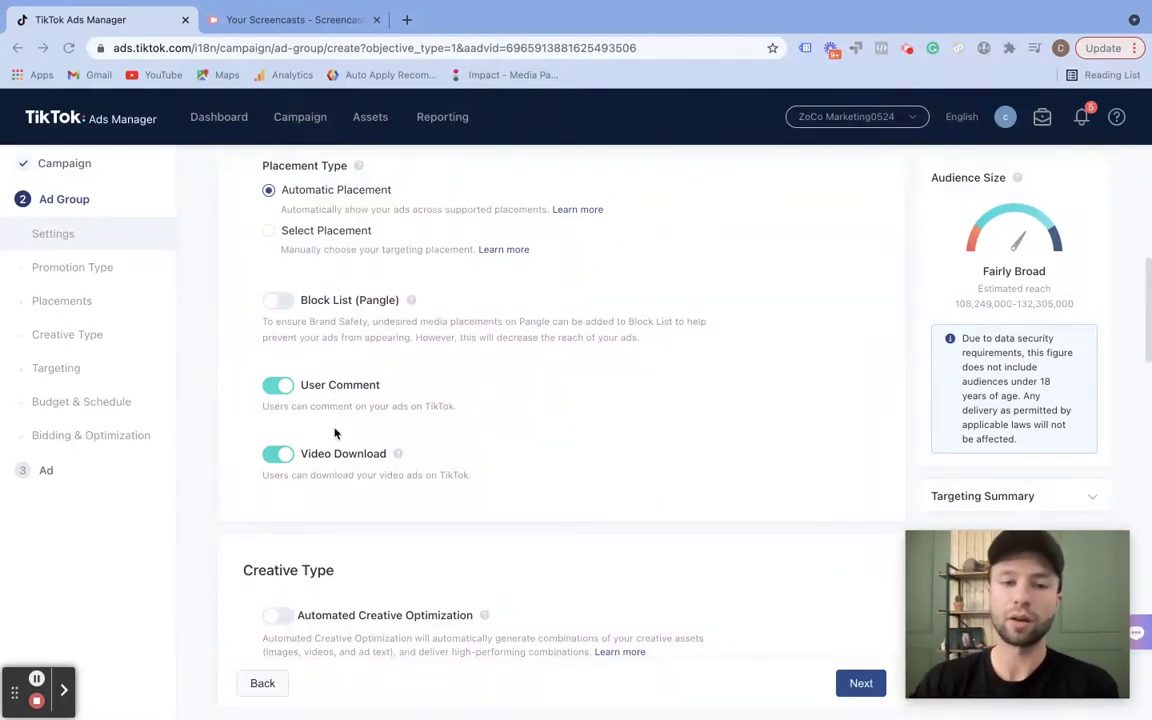
pyautogui.scroll(-5, 335, 433)
pyautogui.scroll(4, 424, 368)
pyautogui.scroll(-5, 356, 393)
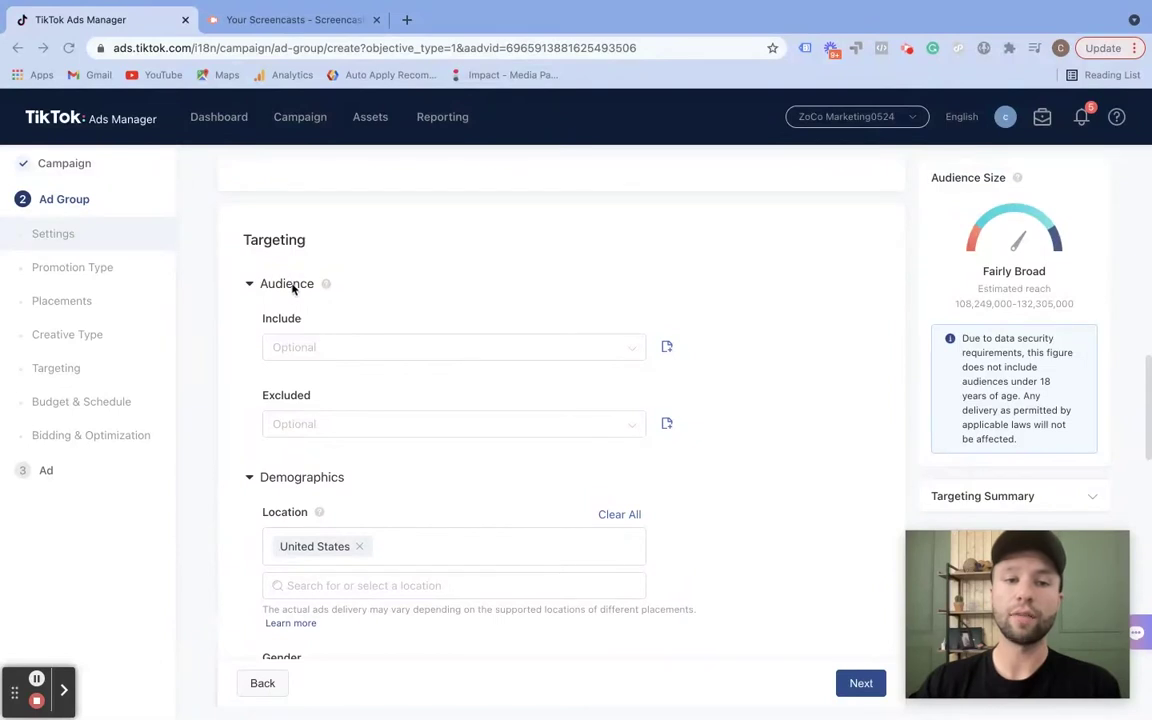
pyautogui.scroll(-1, 330, 330)
pyautogui.scroll(-4, 334, 404)
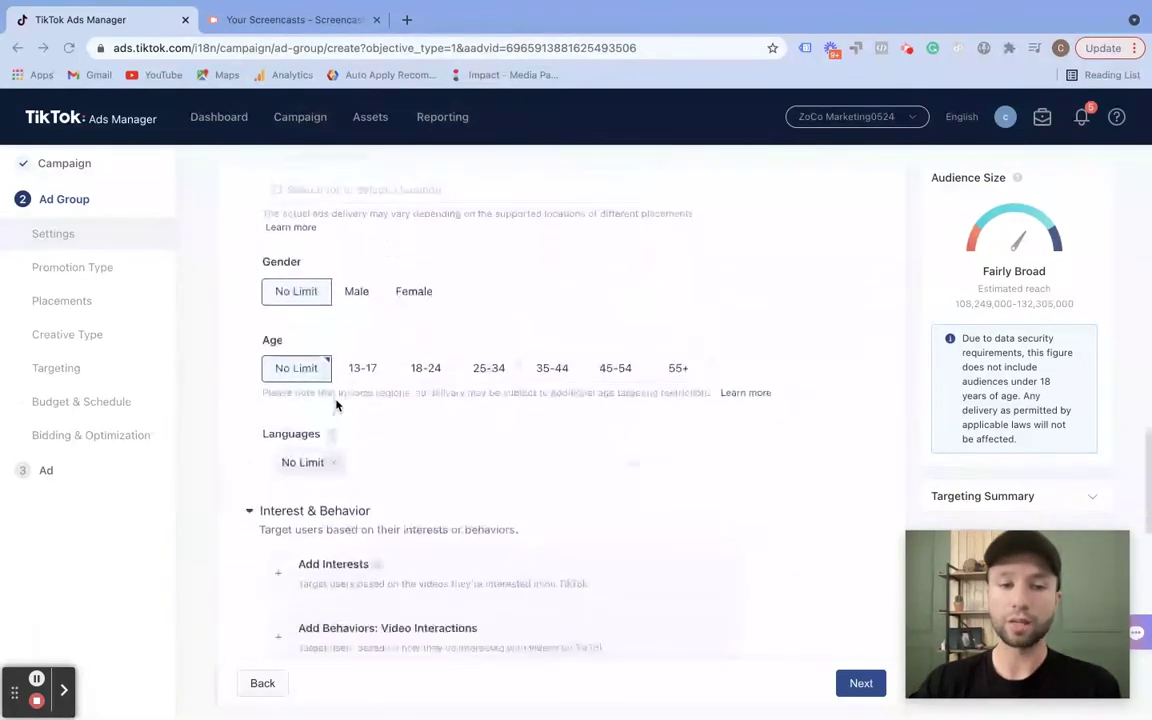
pyautogui.scroll(-1, 347, 313)
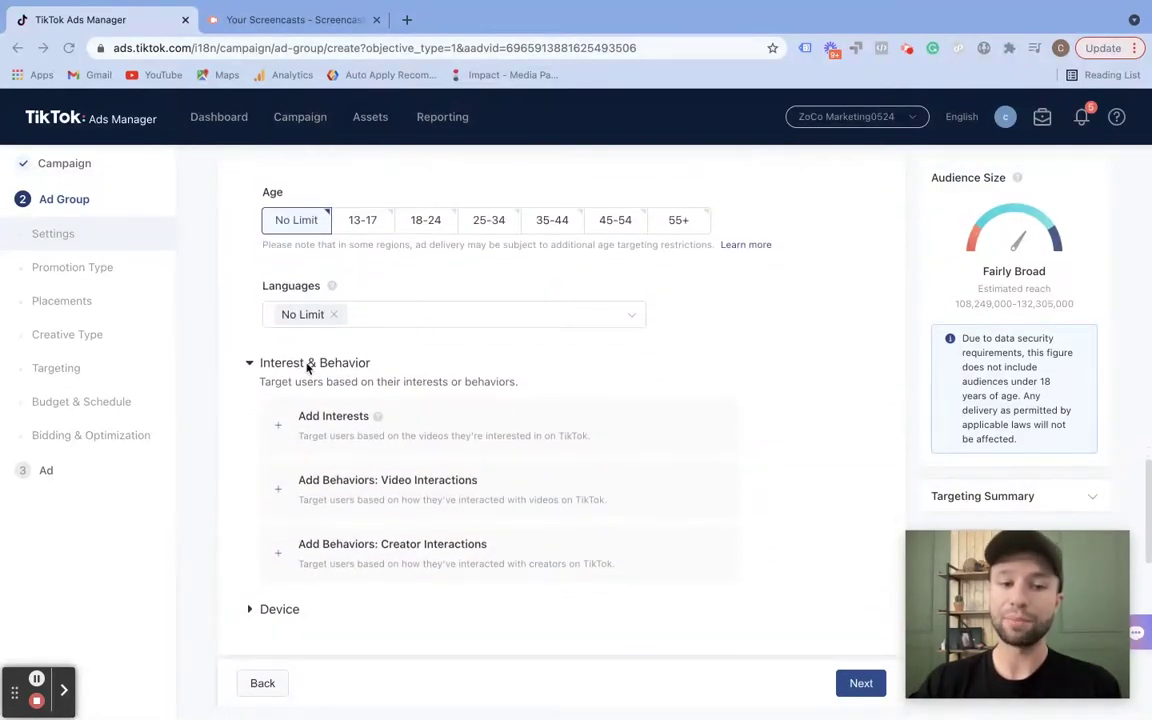
pyautogui.scroll(-1, 406, 410)
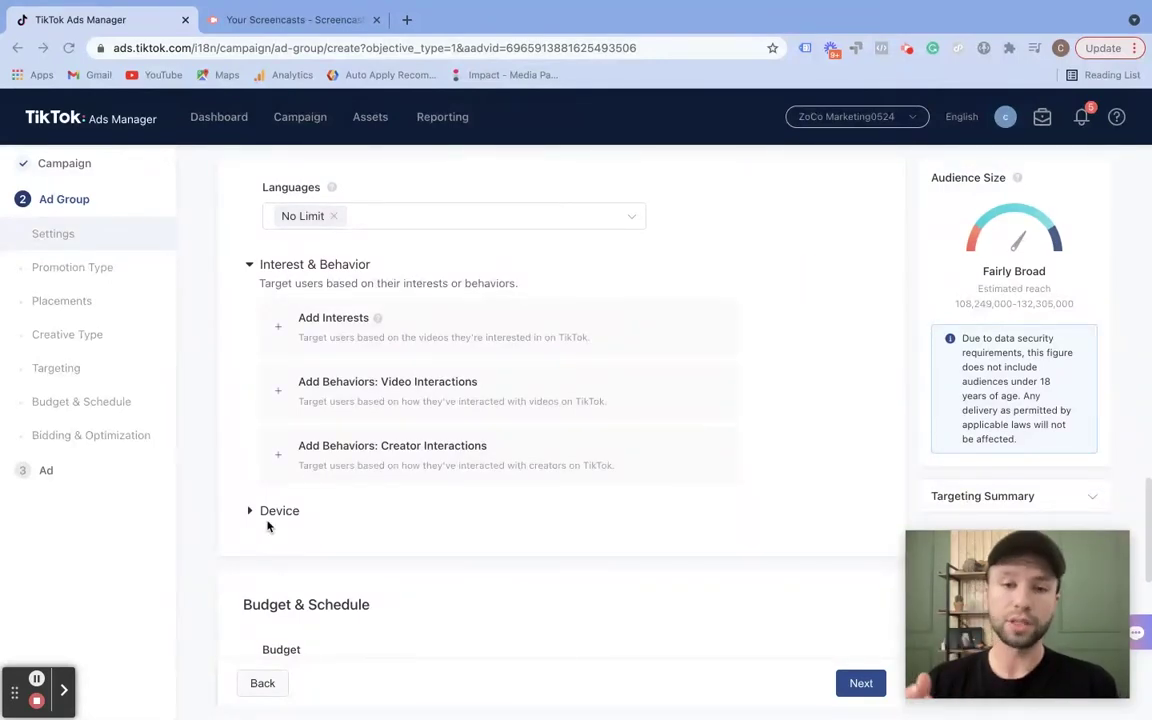
pyautogui.scroll(1, 353, 405)
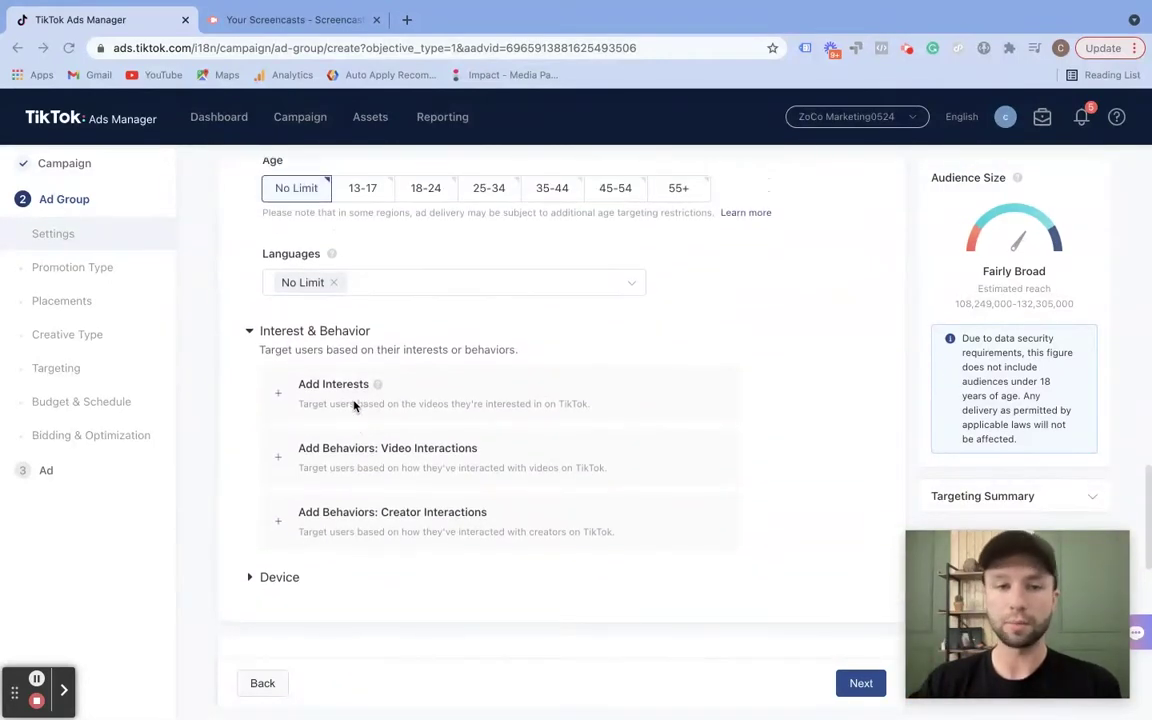
# Open the Audiences page through the create-new option of the ad group's Include audience setting.
pyautogui.scroll(10, 353, 405)
pyautogui.scroll(-2, 353, 405)
pyautogui.scroll(-1, 353, 405)
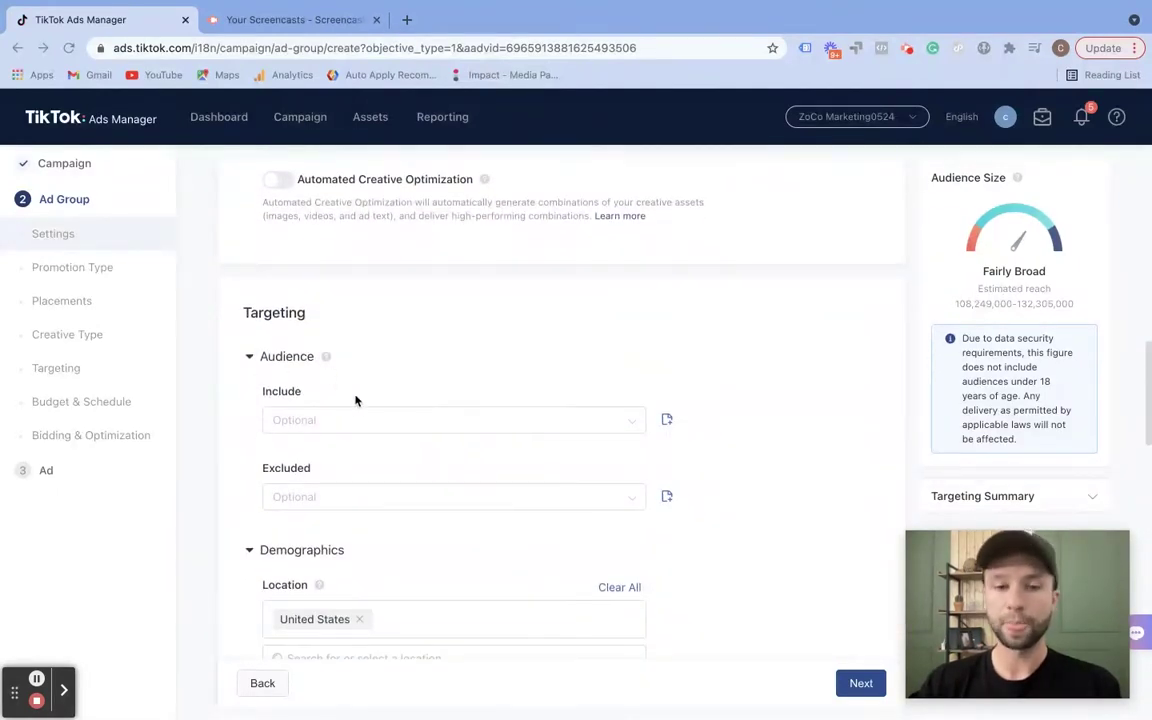
pyautogui.scroll(-1, 355, 401)
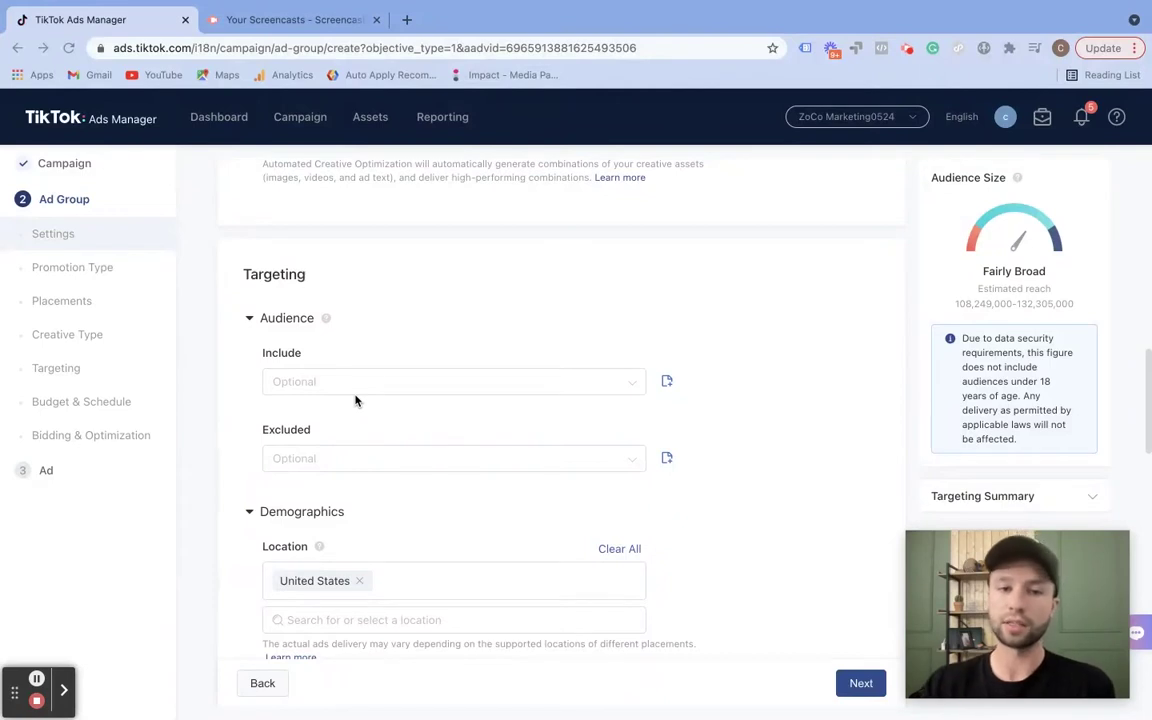
pyautogui.click(318, 384)
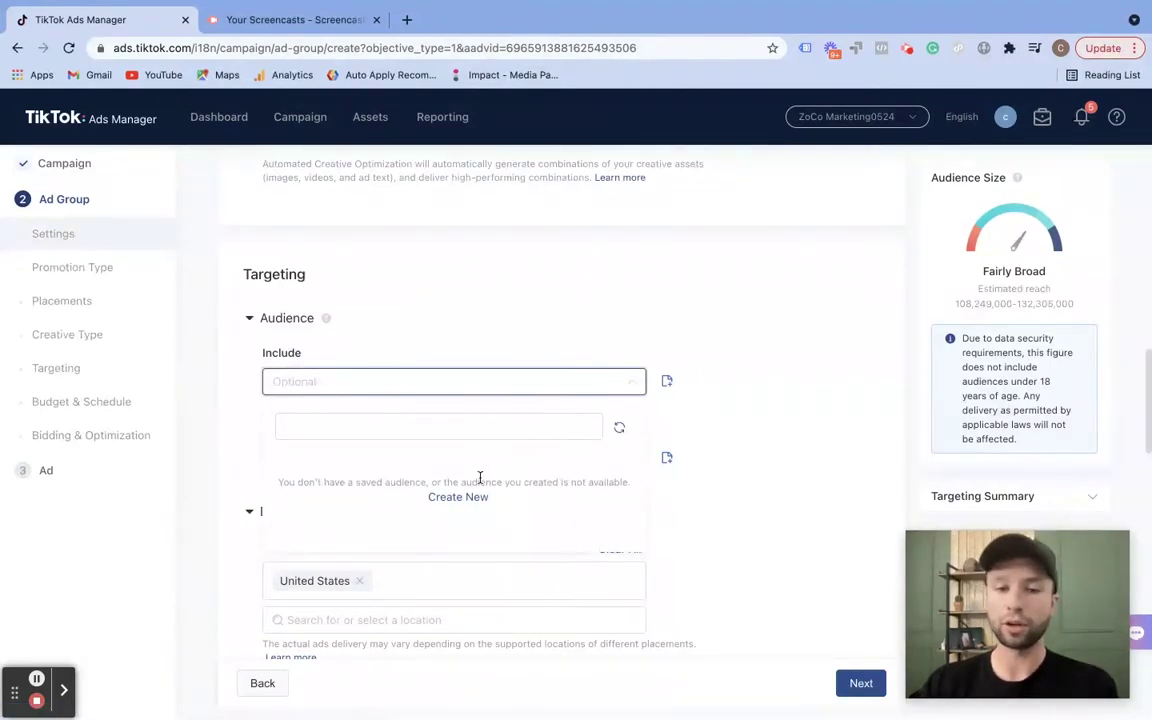
pyautogui.click(453, 499)
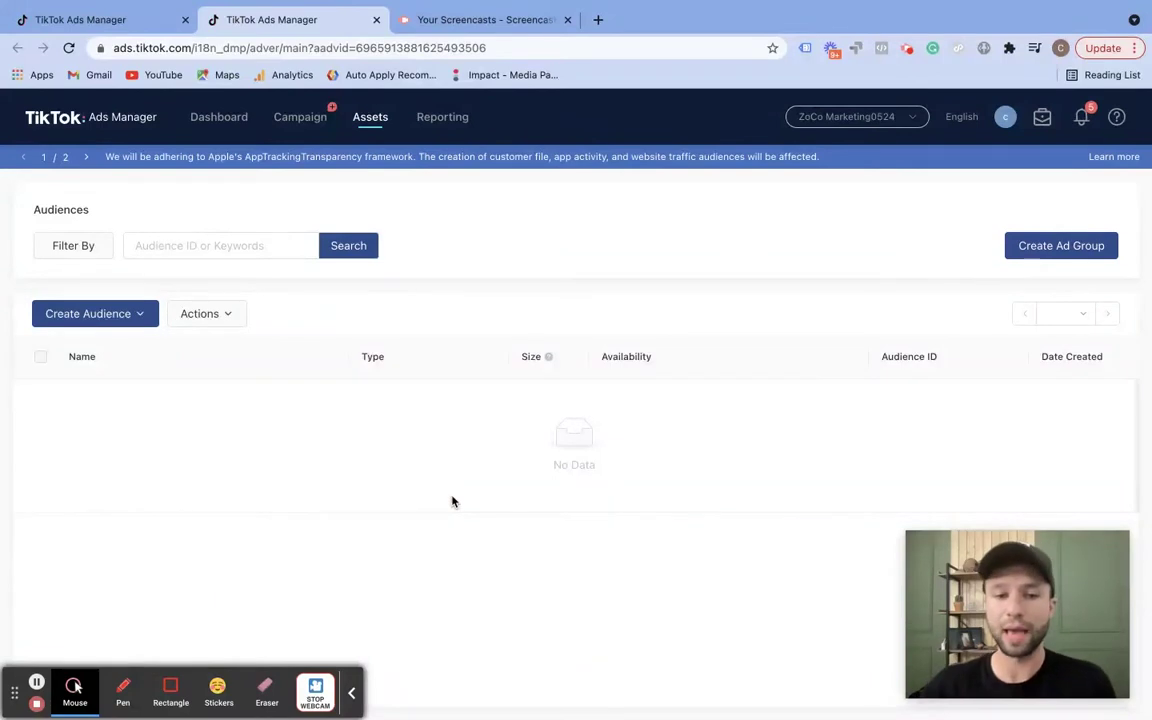
pyautogui.click(355, 693)
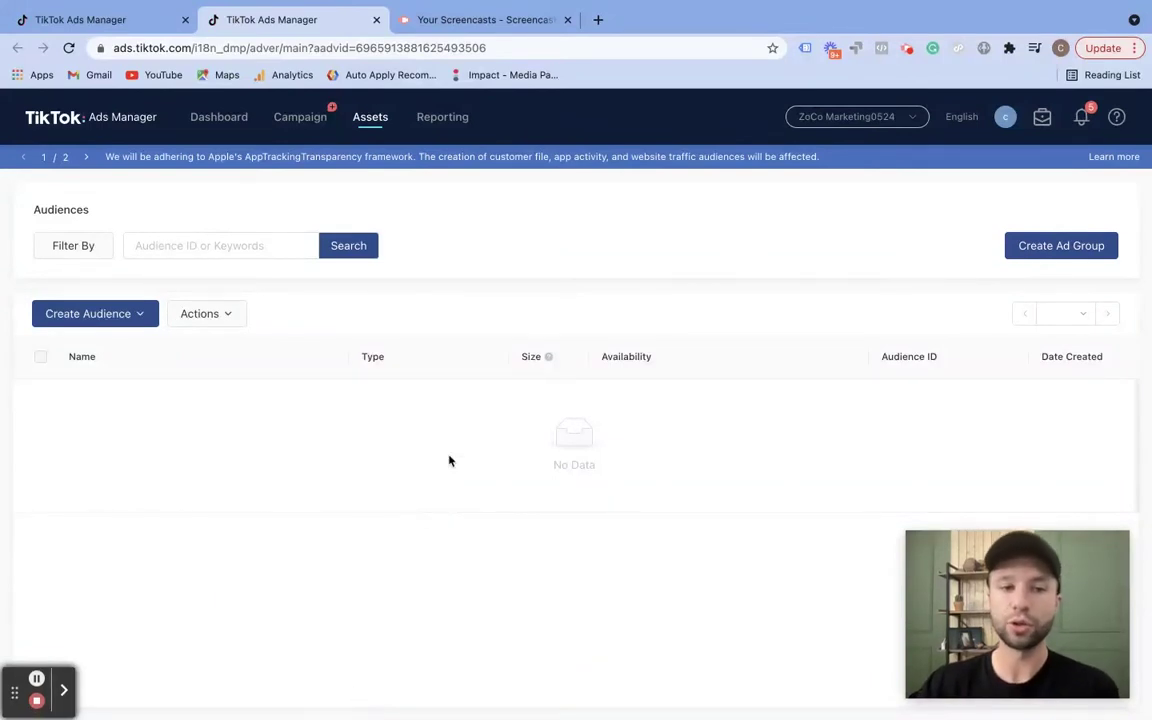
# Examine the available audience types for a new custom audience, and close the form without choosing one.
pyautogui.click(142, 314)
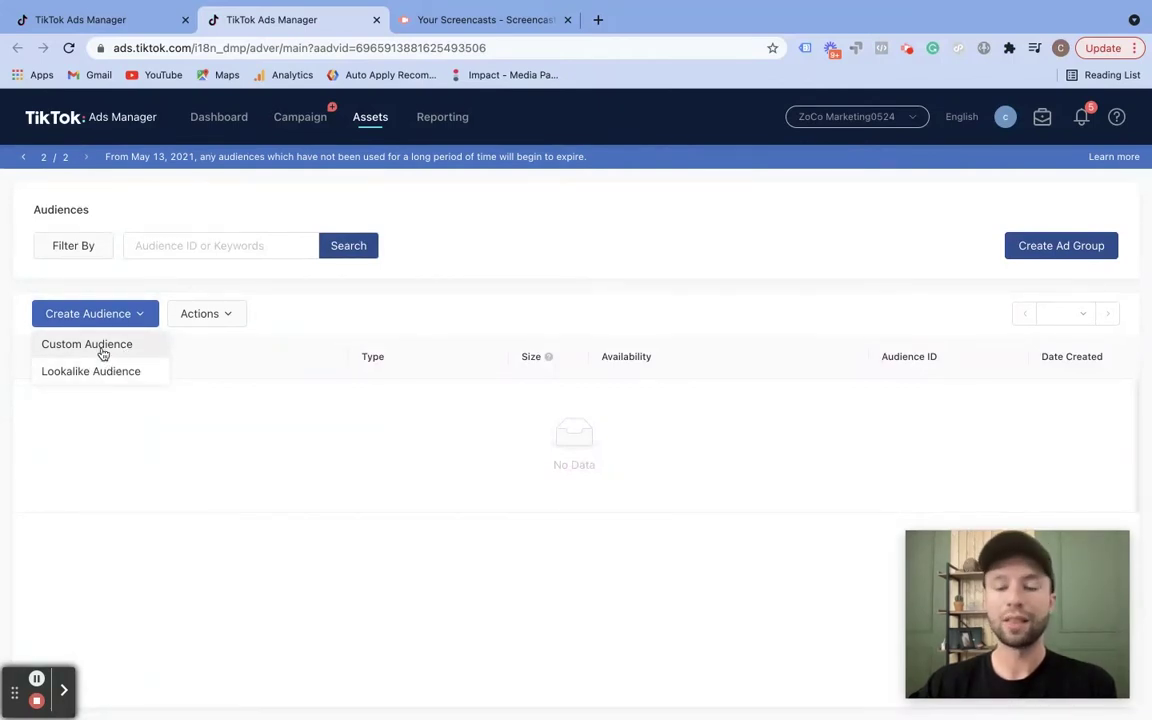
pyautogui.click(99, 350)
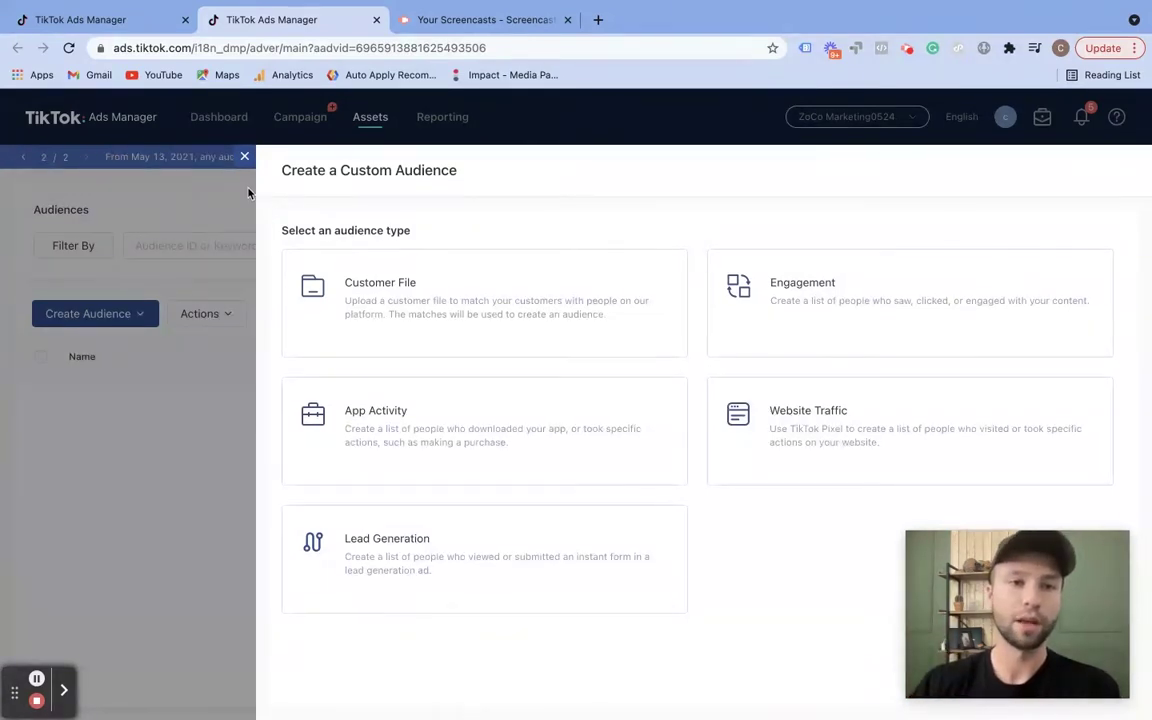
pyautogui.click(245, 160)
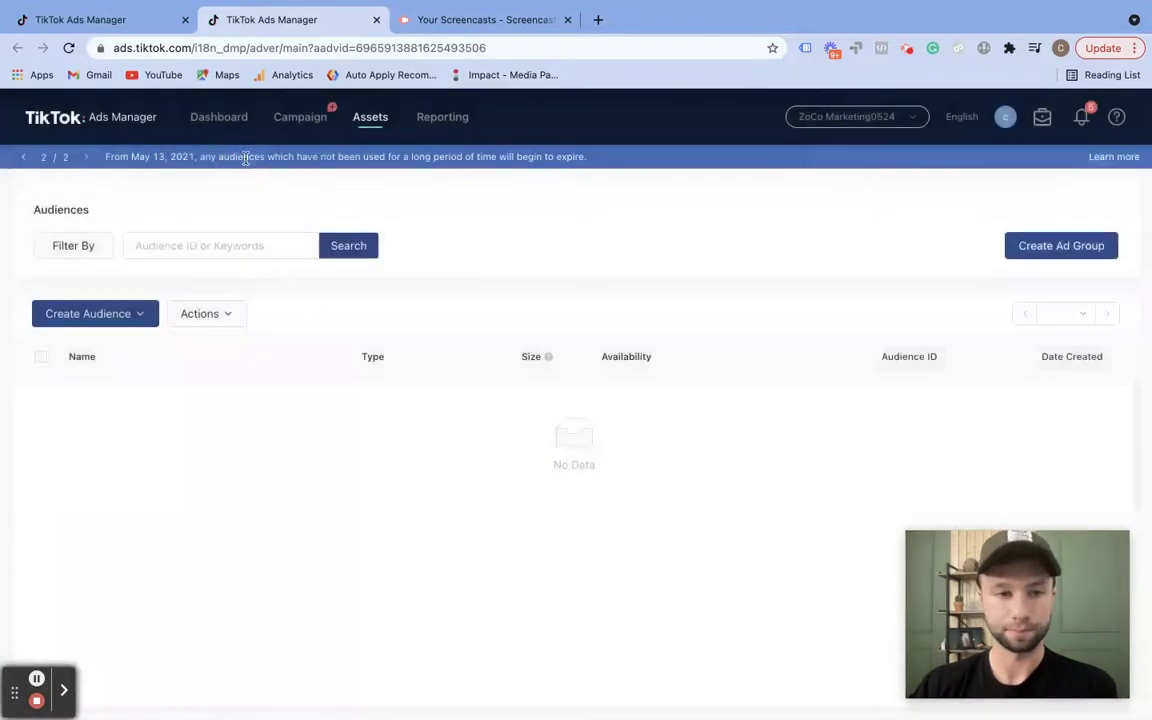
pyautogui.click(141, 316)
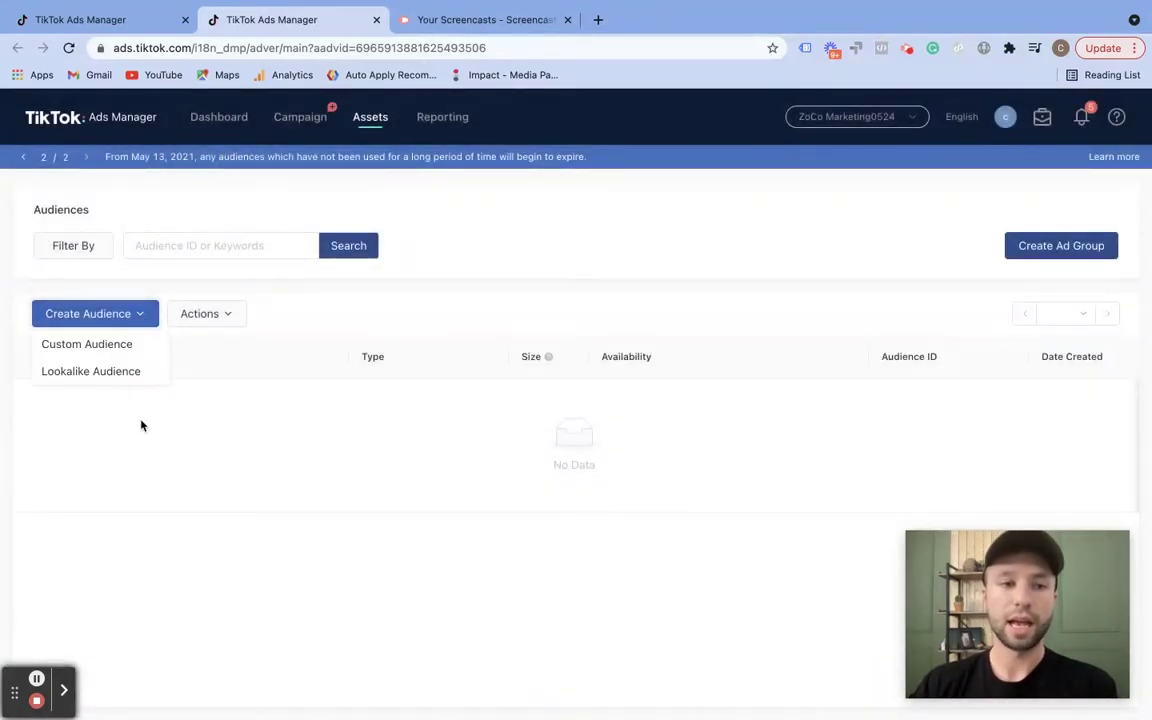
pyautogui.click(108, 340)
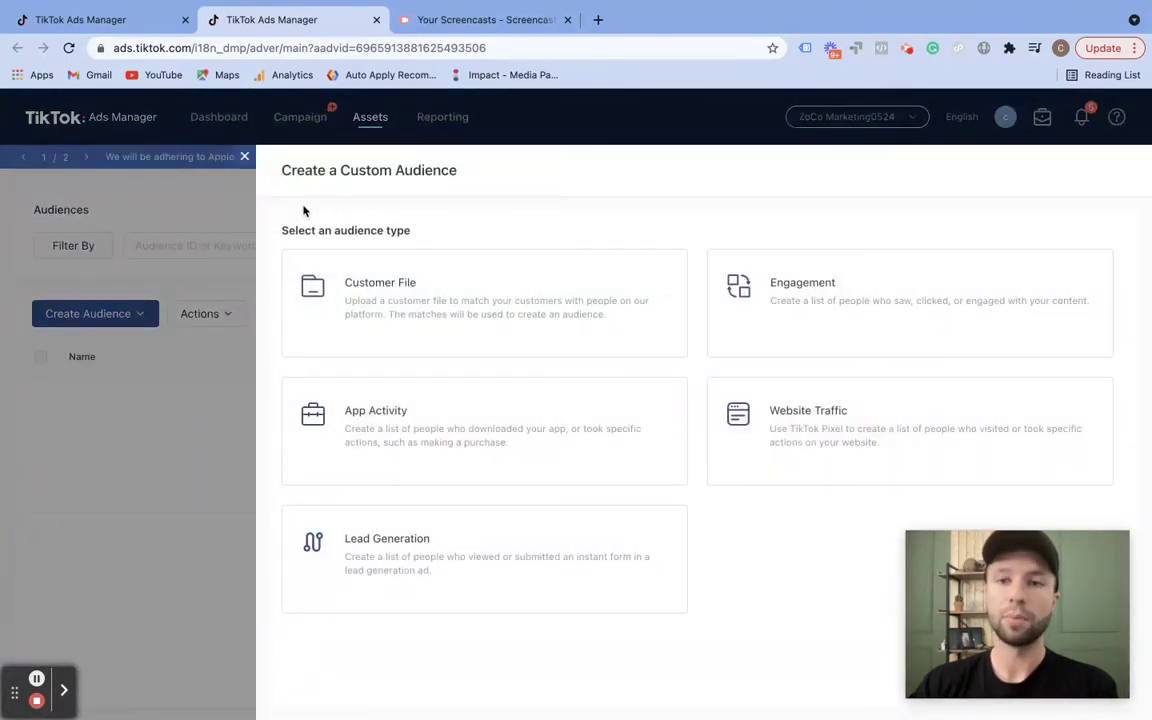
pyautogui.click(220, 407)
# Start creating a lookalike audience and check its Source choices without selecting a custom audience.
pyautogui.click(141, 316)
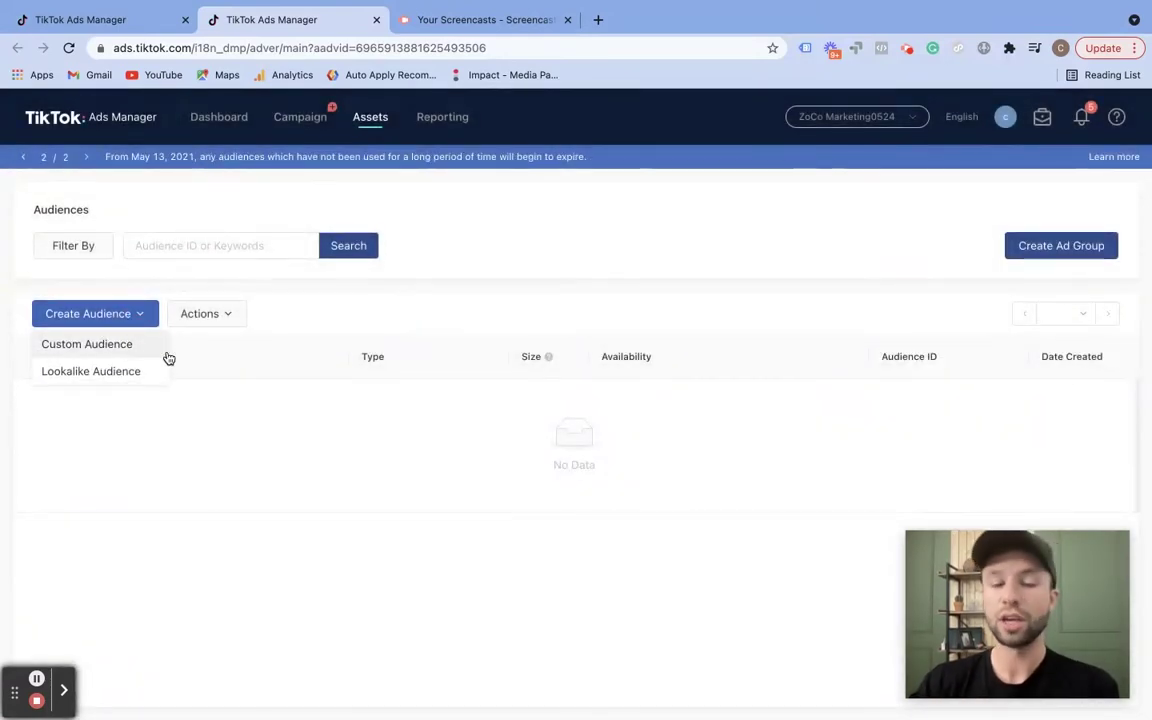
pyautogui.click(110, 373)
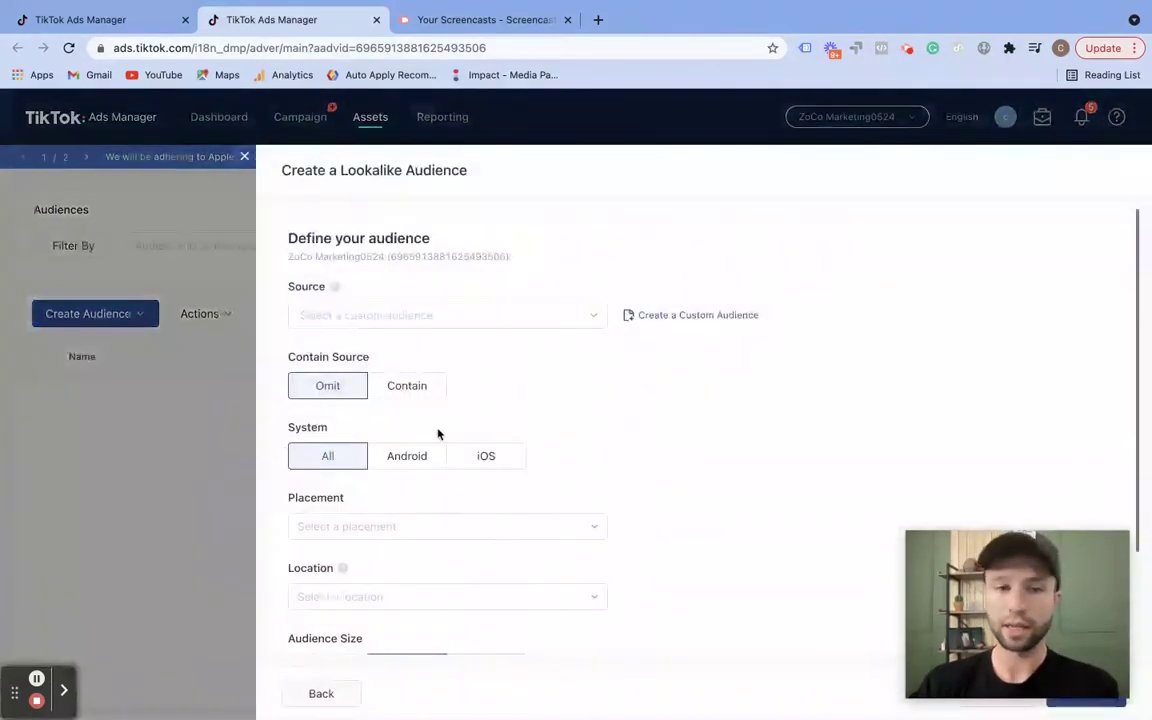
pyautogui.scroll(-1, 532, 360)
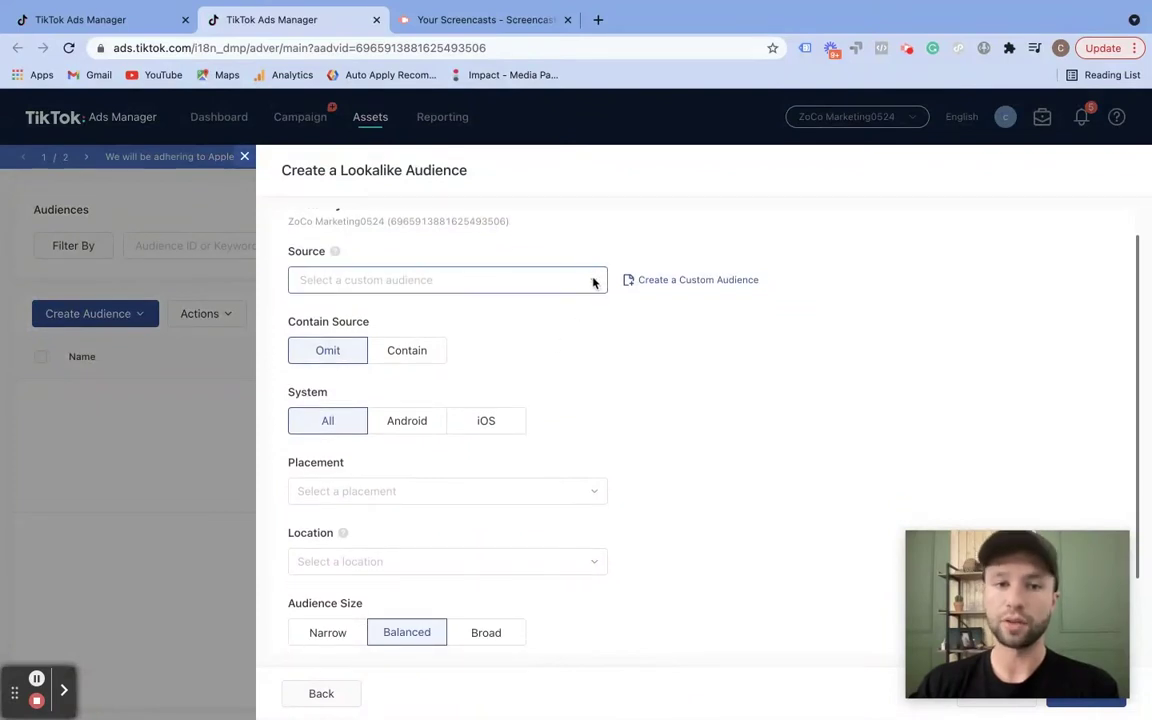
pyautogui.click(591, 282)
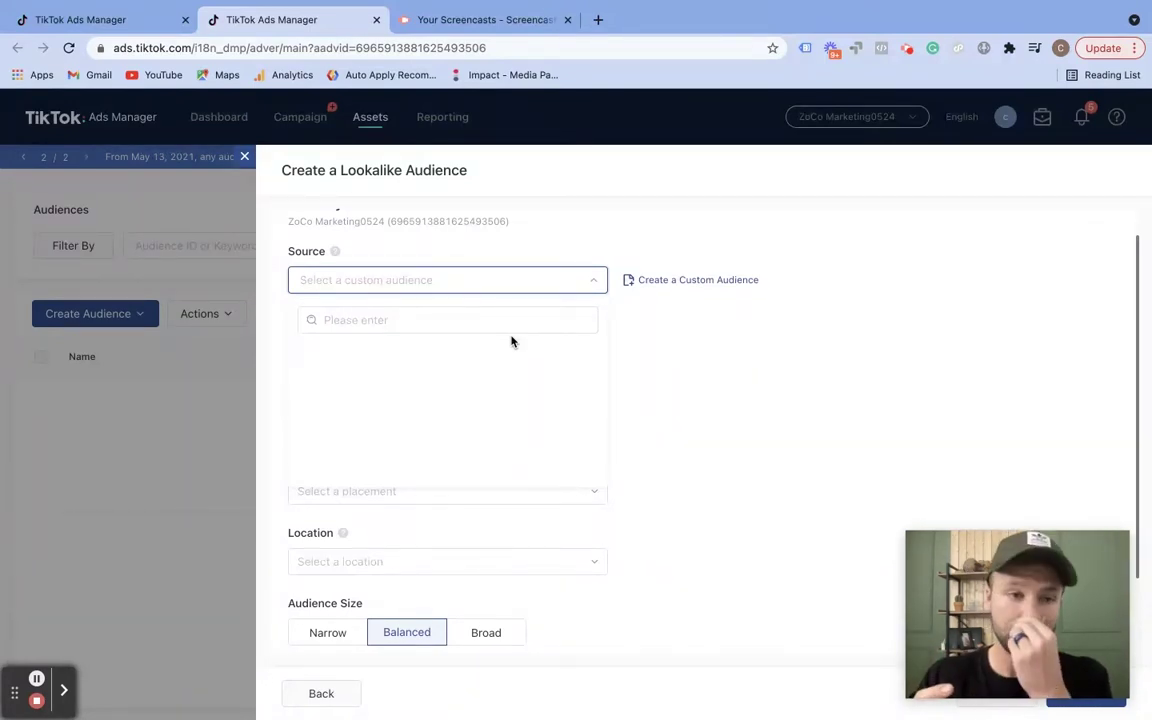
pyautogui.click(684, 334)
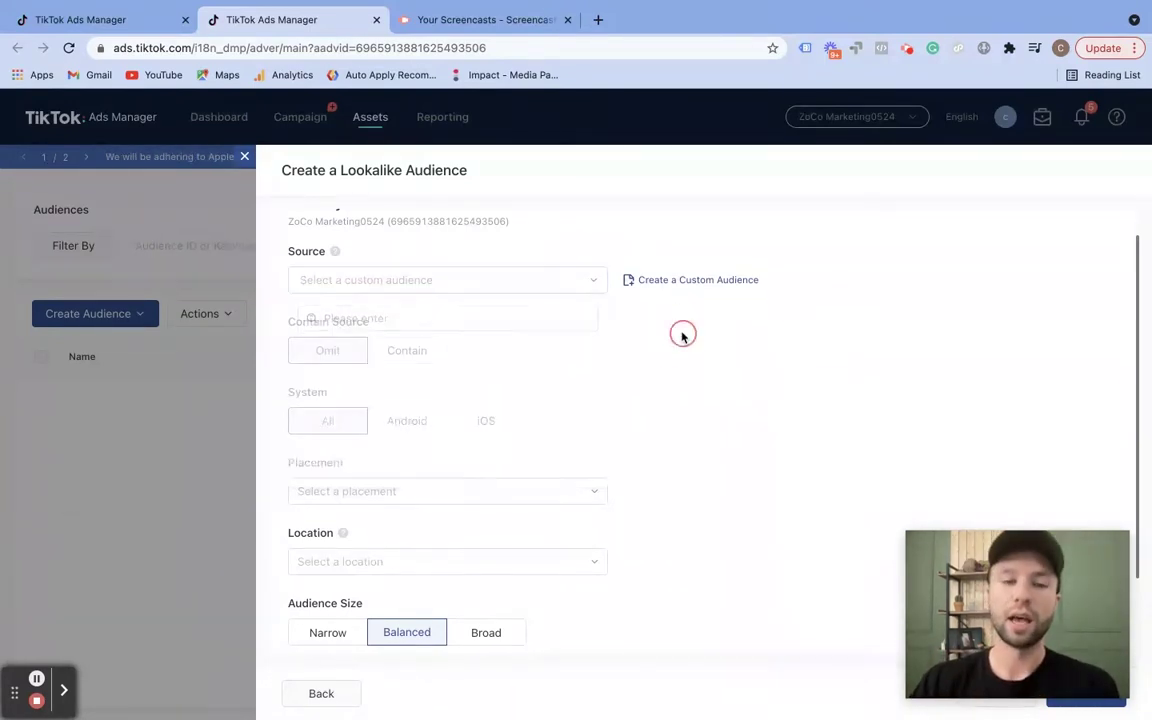
# Try the Contain option for the lookalike audience's source, and set it back to Omit.
pyautogui.scroll(-1, 477, 305)
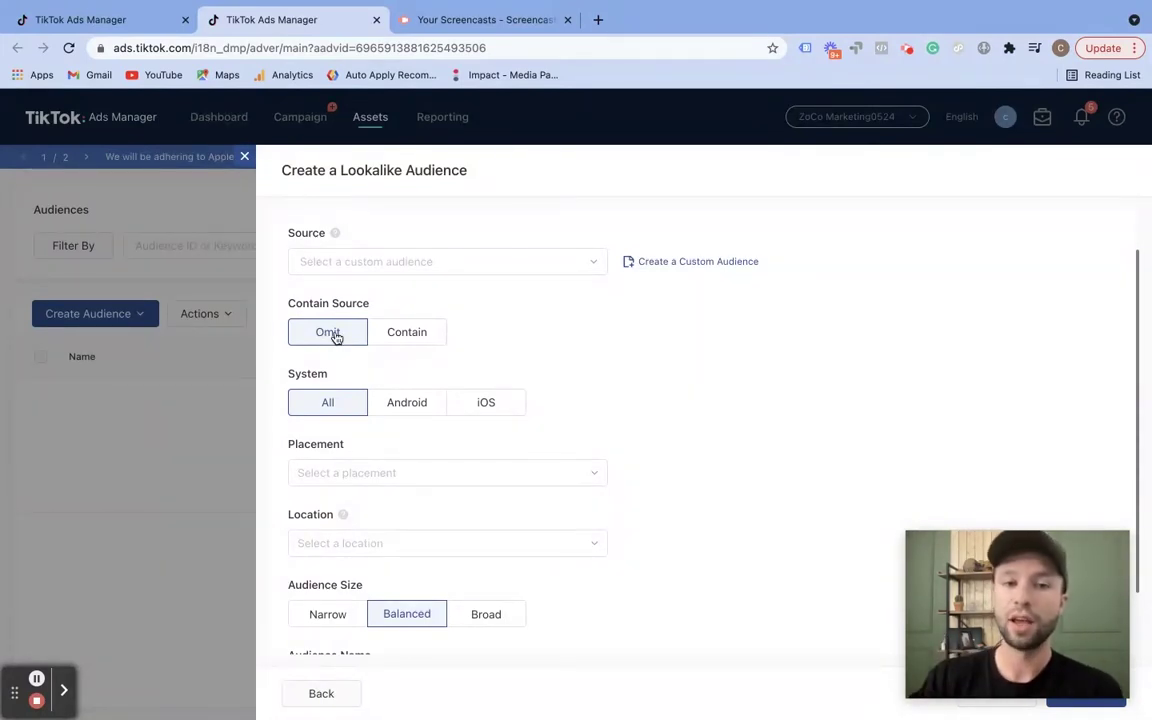
pyautogui.click(400, 336)
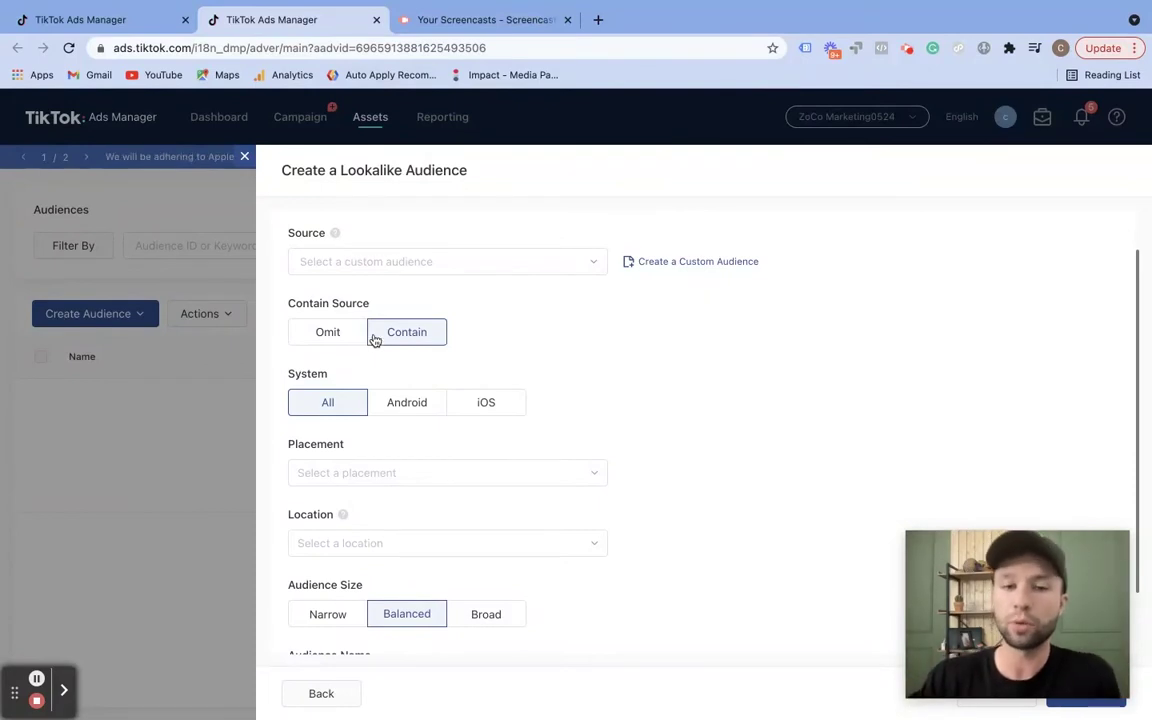
pyautogui.click(328, 333)
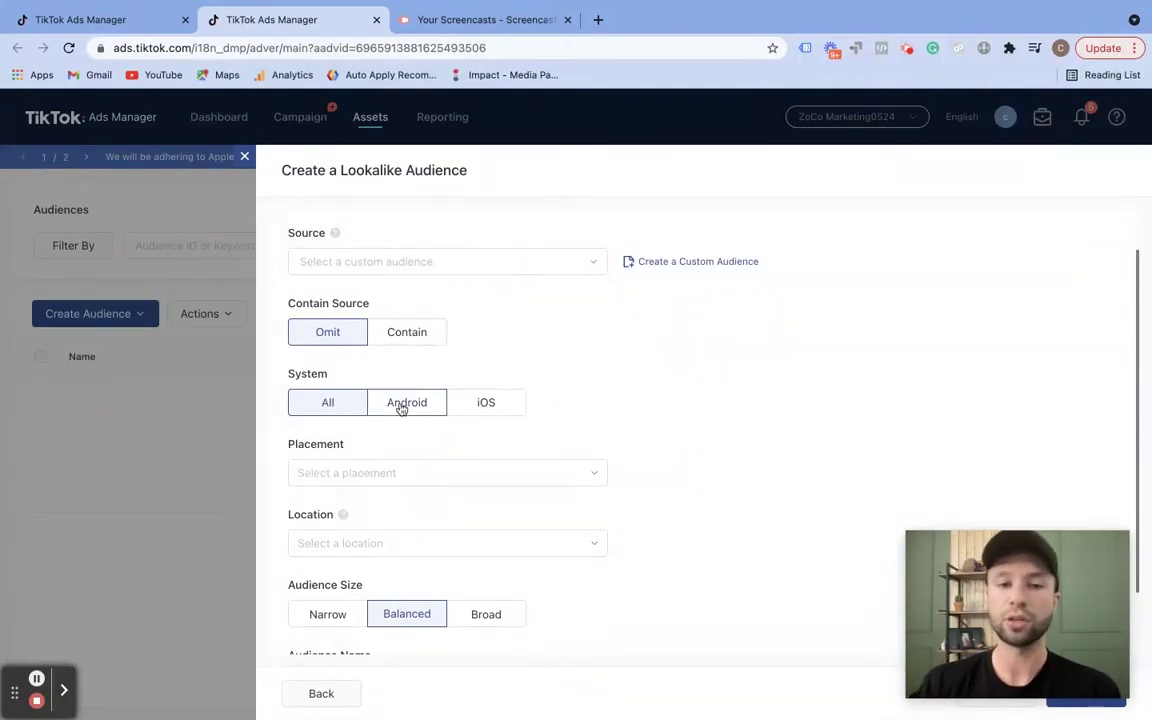
# Check the Placement choices for the lookalike audience, and close the list without selecting any.
pyautogui.scroll(-1, 500, 430)
pyautogui.click(598, 435)
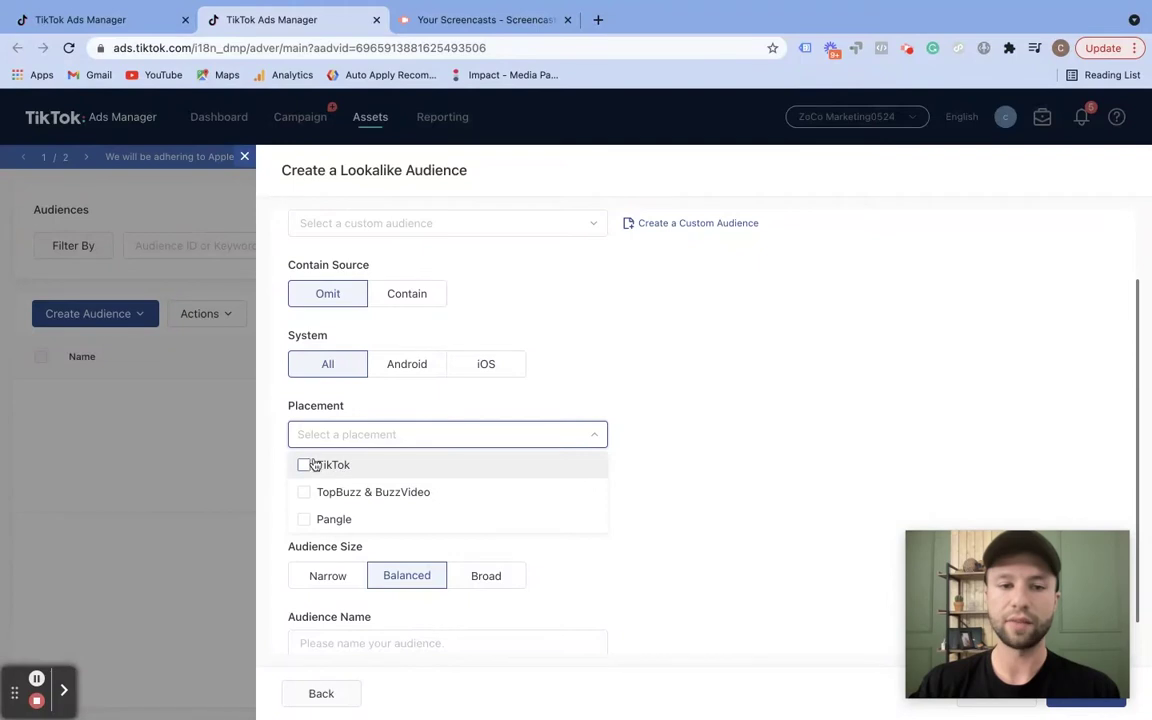
pyautogui.click(655, 483)
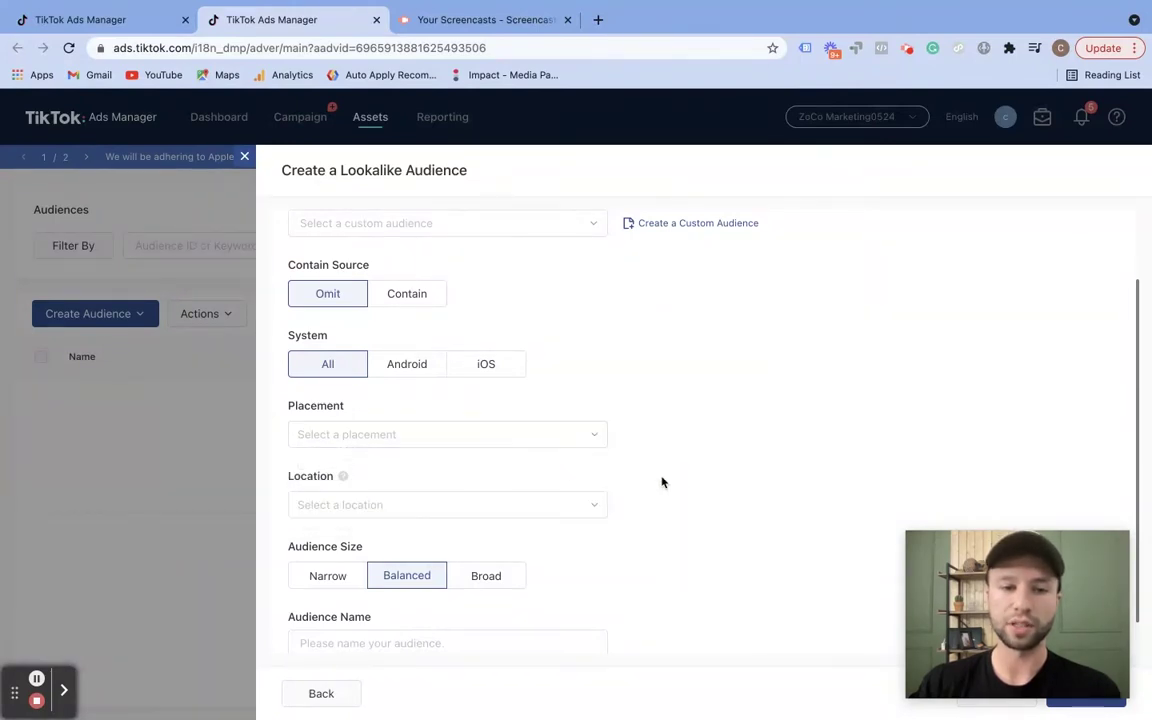
# Search the lookalike audience's Location choices for "un", clear the search, and close the list without selecting a location.
pyautogui.scroll(-2, 571, 481)
pyautogui.click(576, 463)
pyautogui.click(386, 499)
pyautogui.write('un')
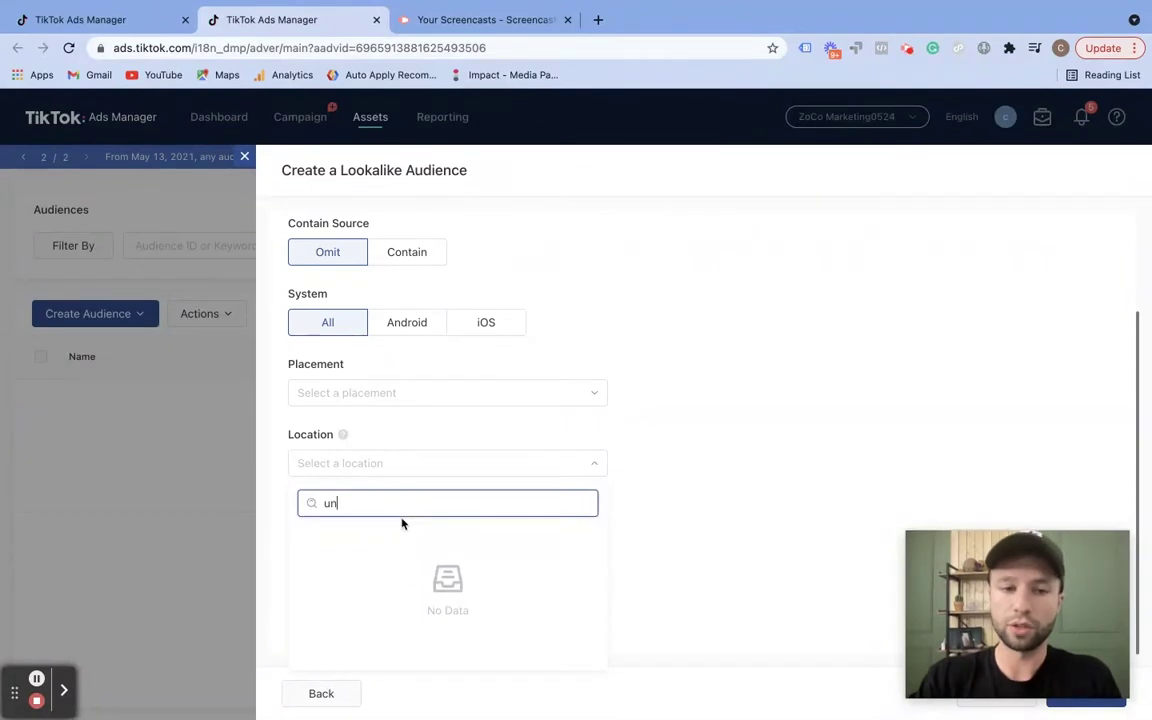
pyautogui.press('BackSpace')
pyautogui.press('BackSpace')
pyautogui.press('BackSpace')
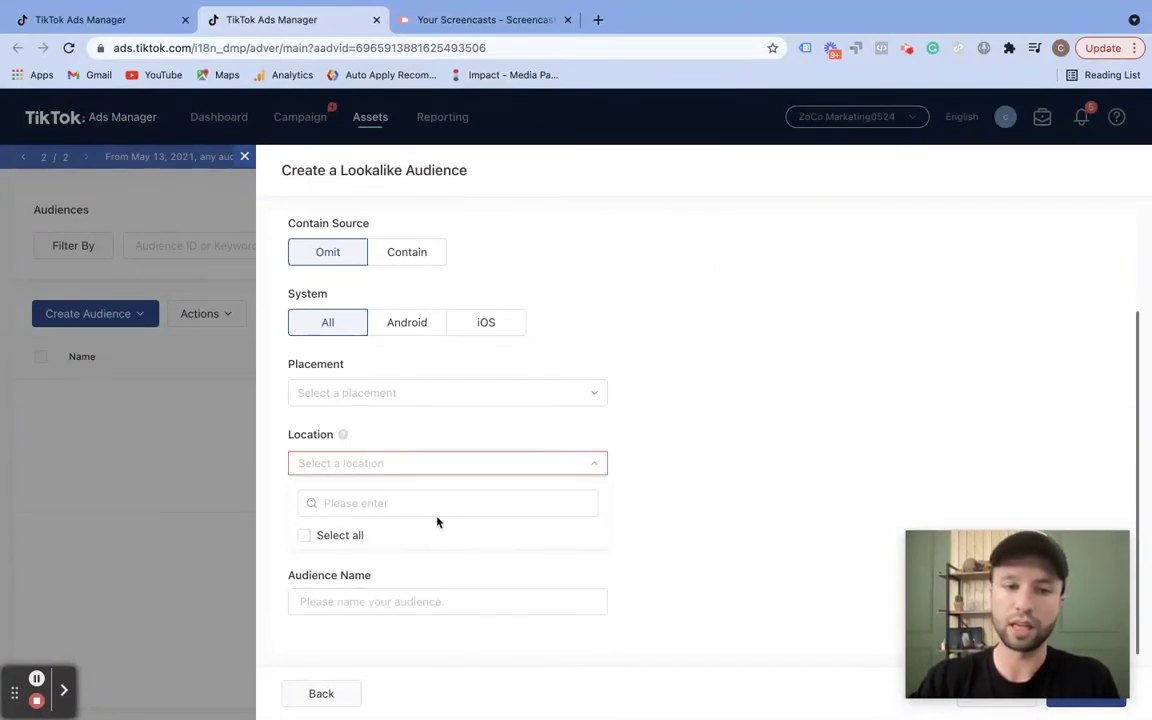
pyautogui.click(497, 465)
pyautogui.click(403, 466)
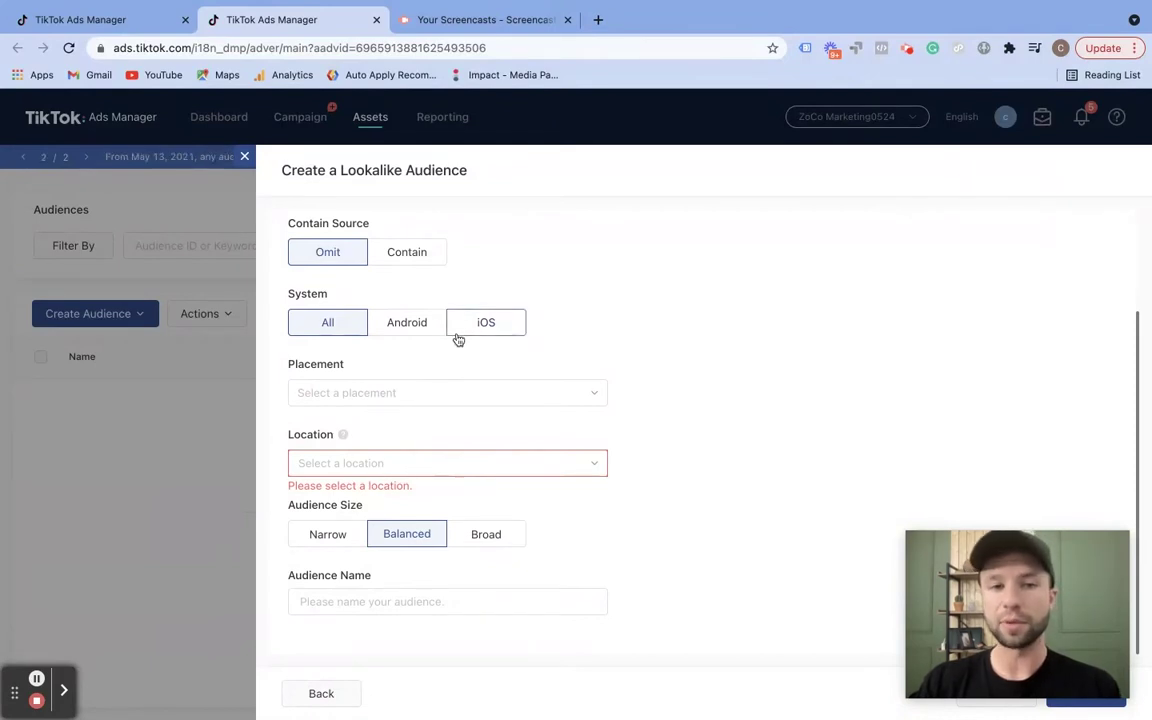
# Examine the lookalike audience's Audience Size options, and close the form without creating the audience.
pyautogui.scroll(2, 460, 330)
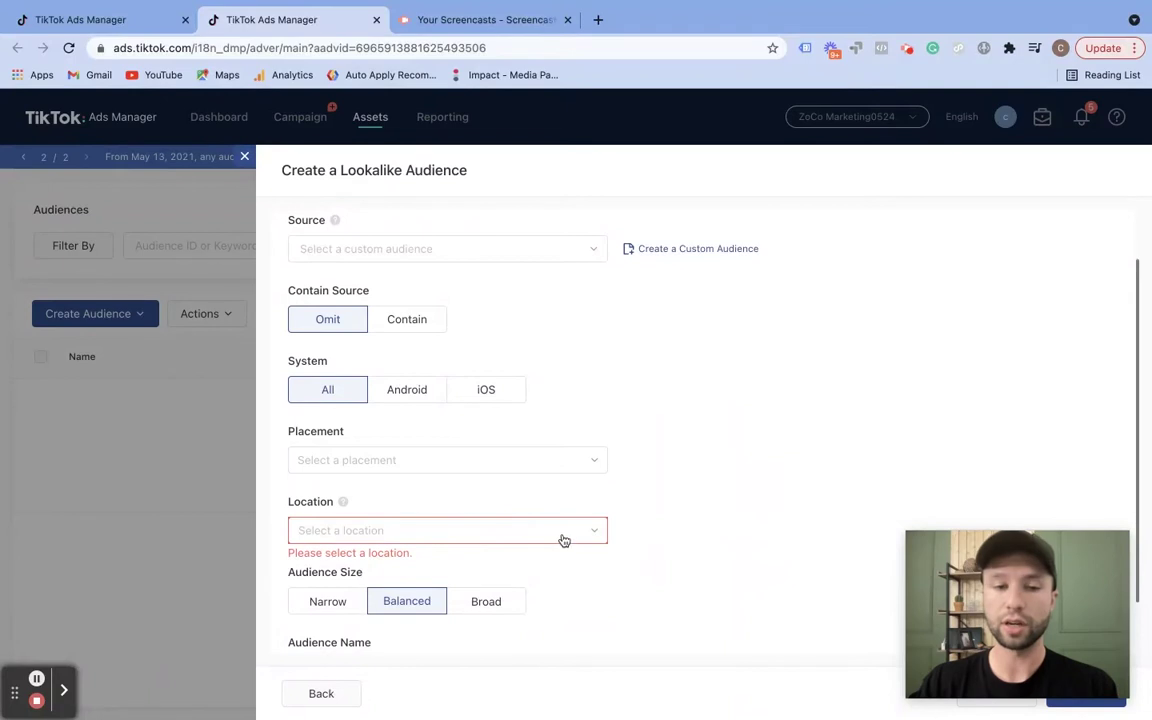
pyautogui.scroll(-1, 550, 525)
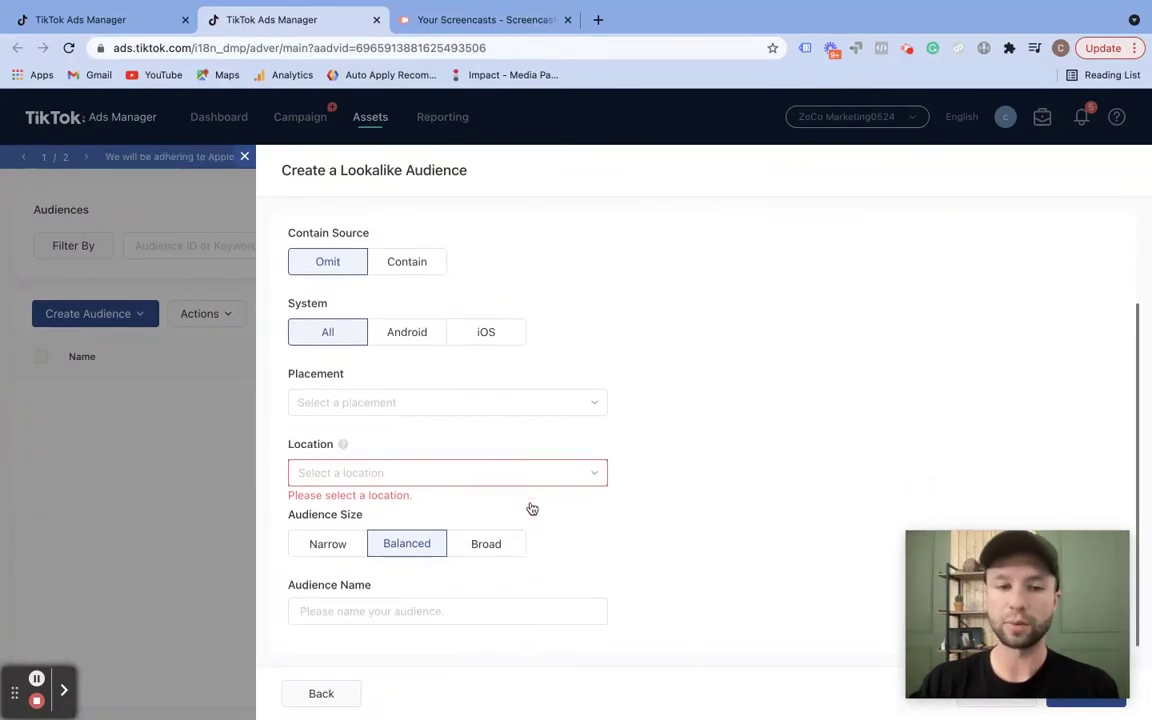
pyautogui.scroll(-1, 535, 505)
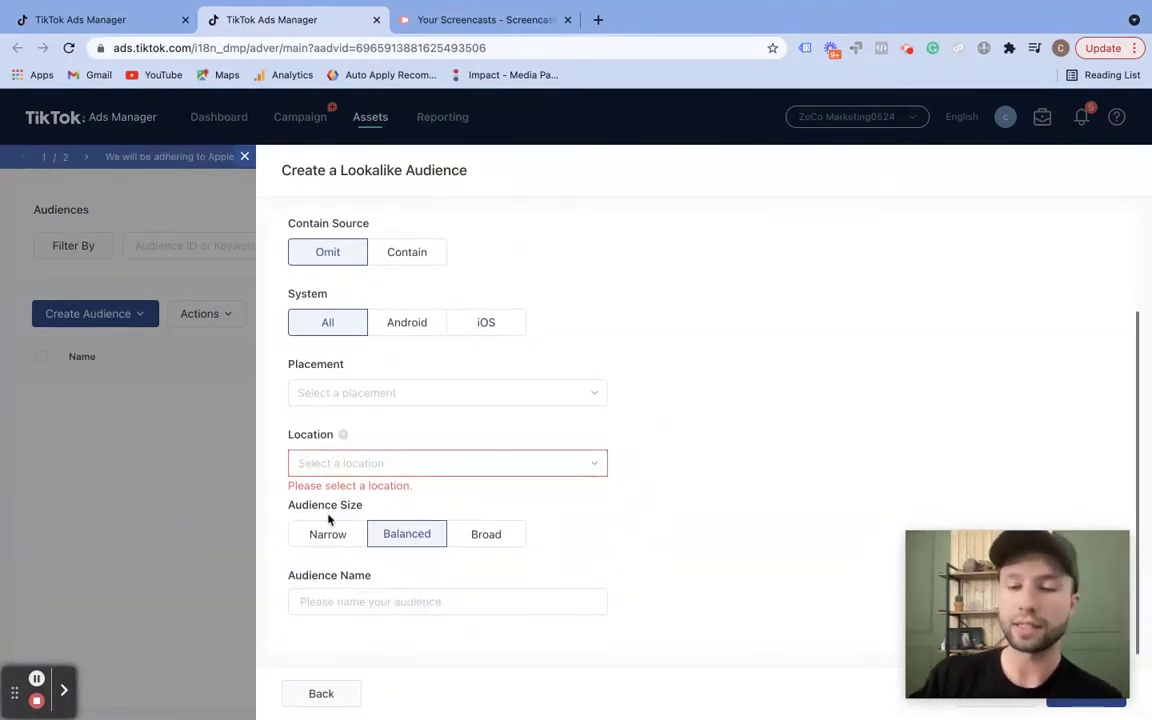
pyautogui.moveTo(334, 532)
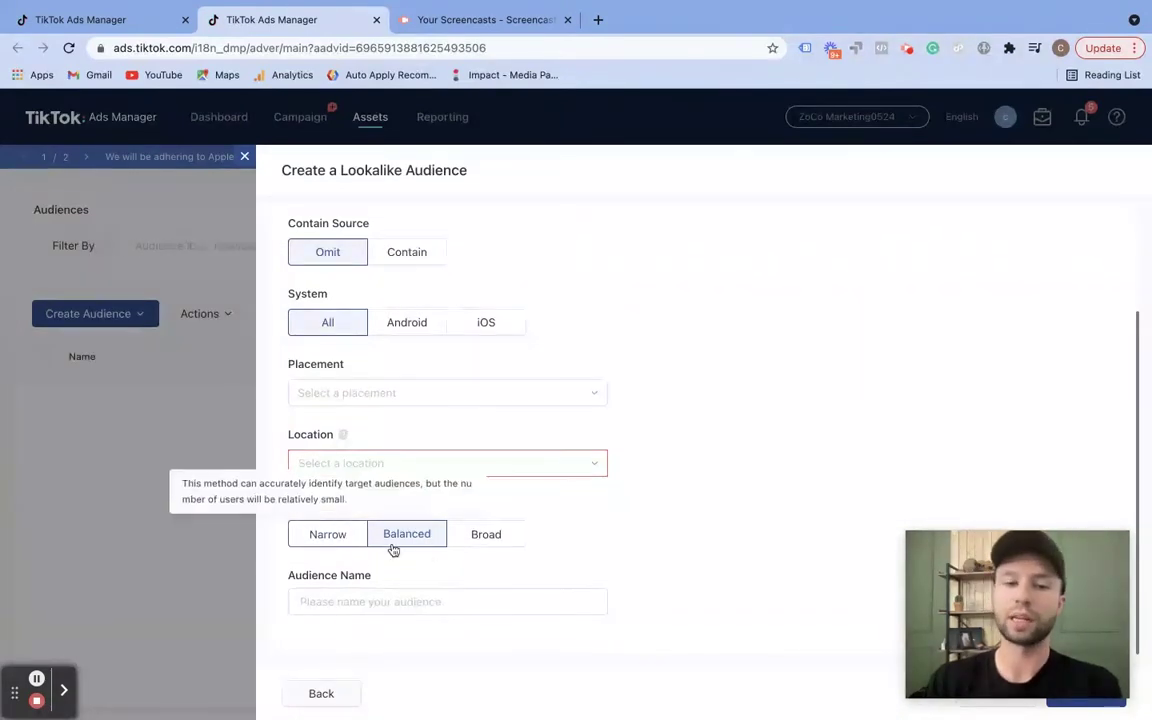
pyautogui.click(334, 597)
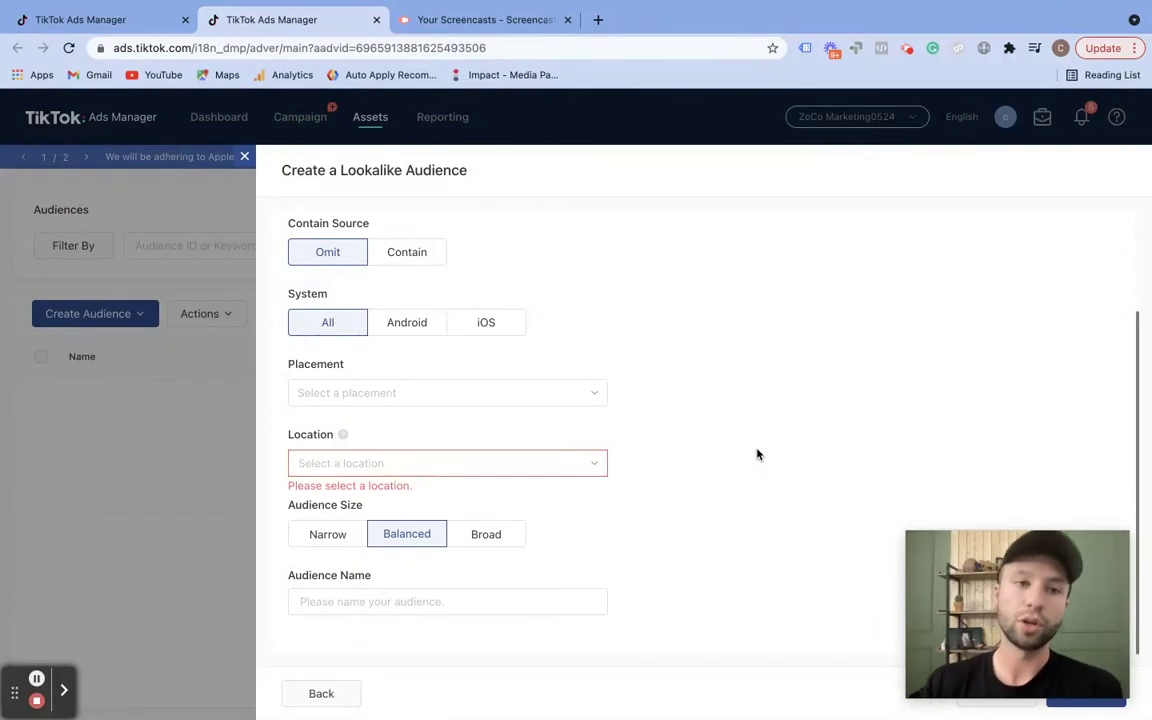
pyautogui.click(210, 398)
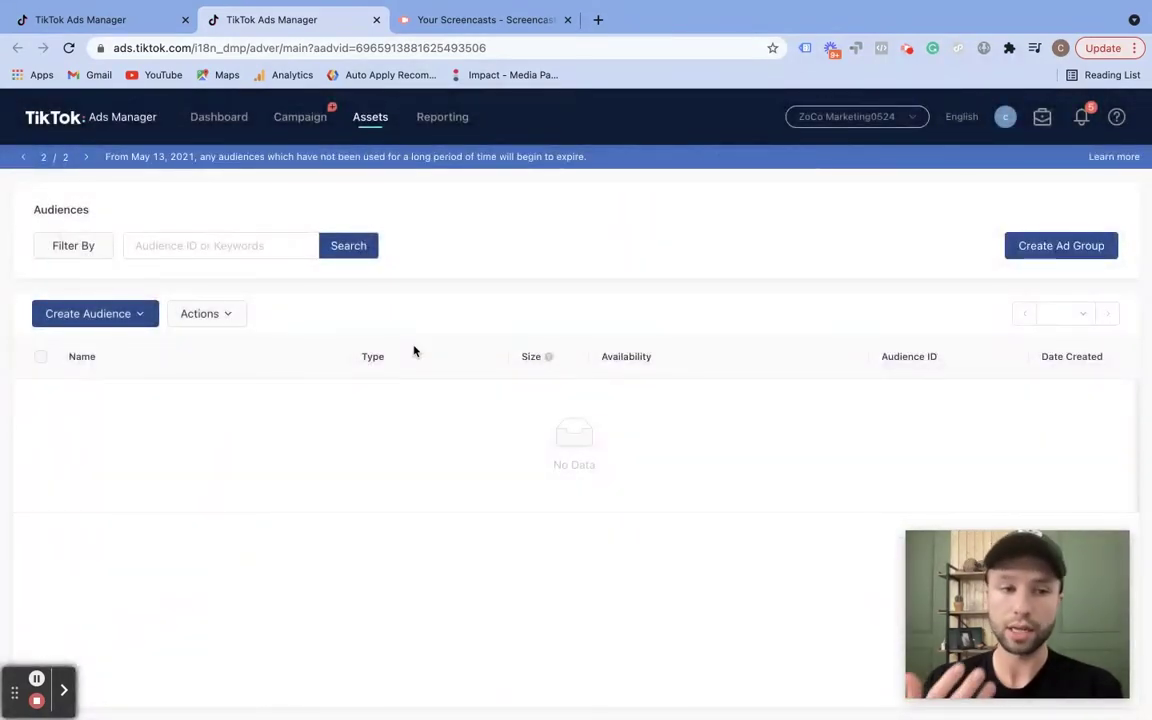
# Return to the ad group's browser tab and browse the countries available for its Demographics location, keeping the current selection.
pyautogui.click(134, 22)
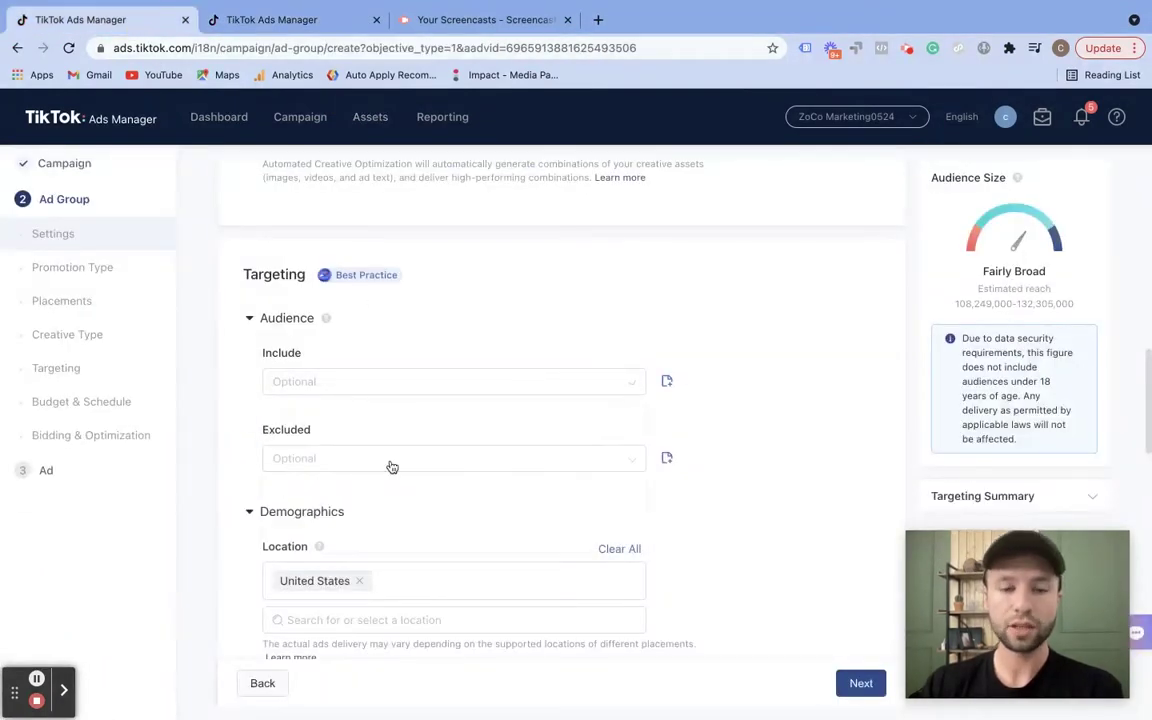
pyautogui.scroll(-1, 347, 470)
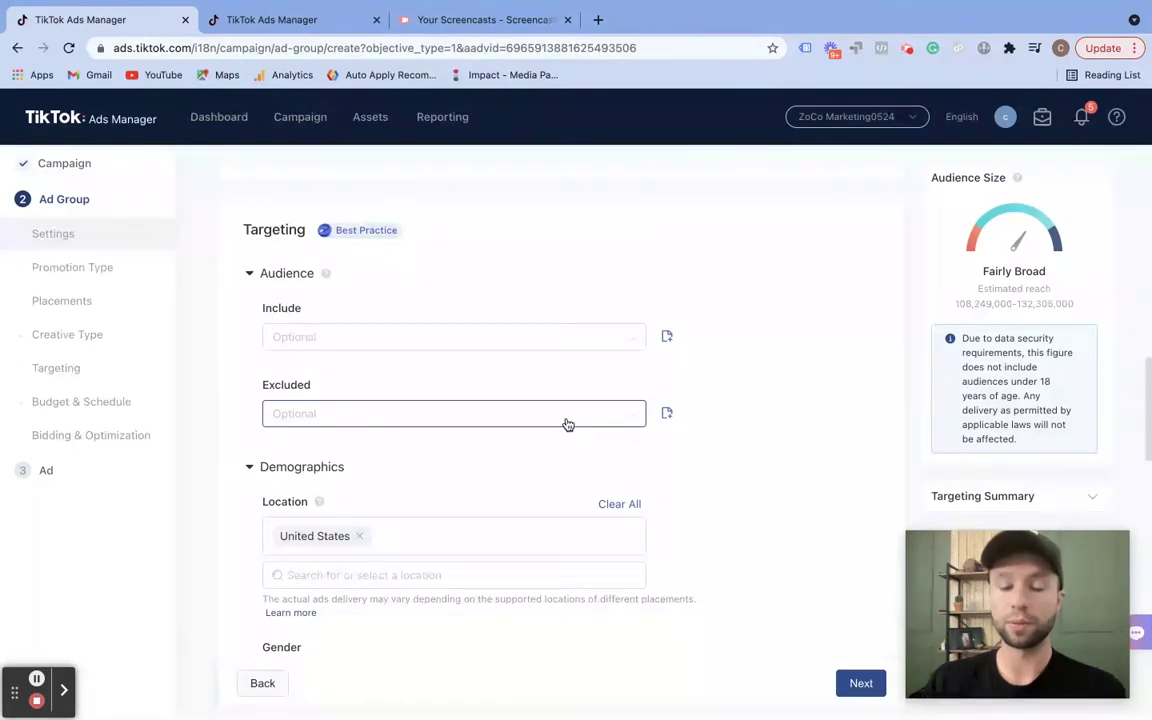
pyautogui.scroll(-3, 519, 468)
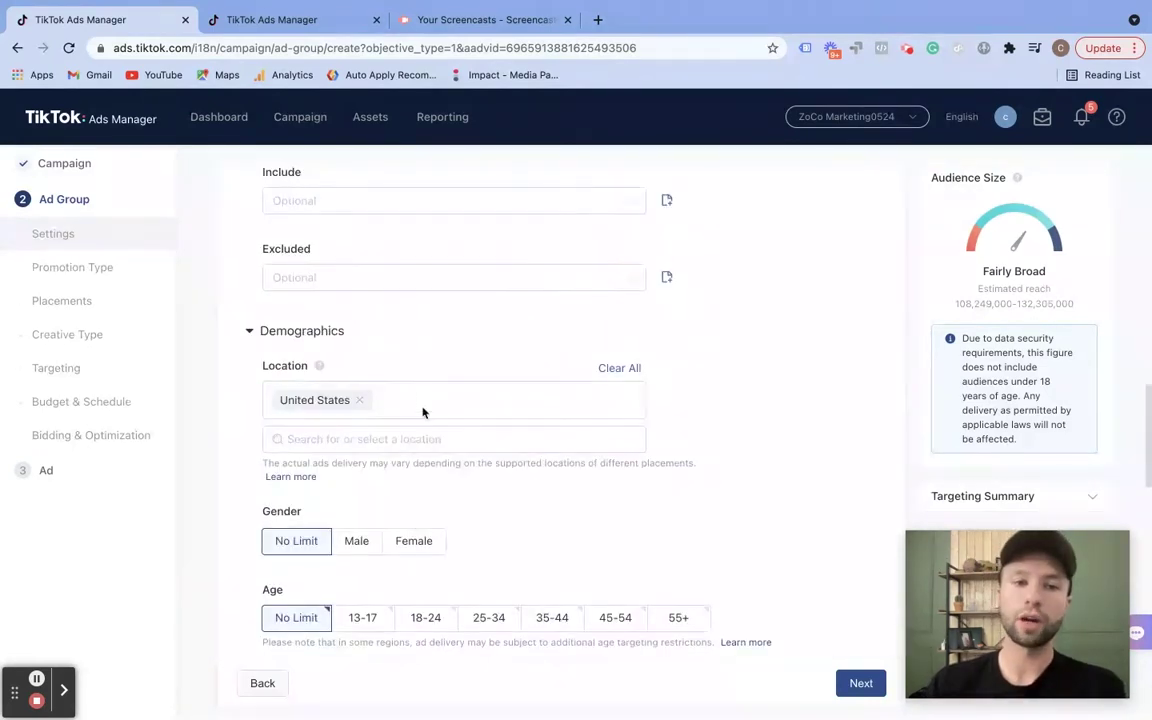
pyautogui.click(391, 442)
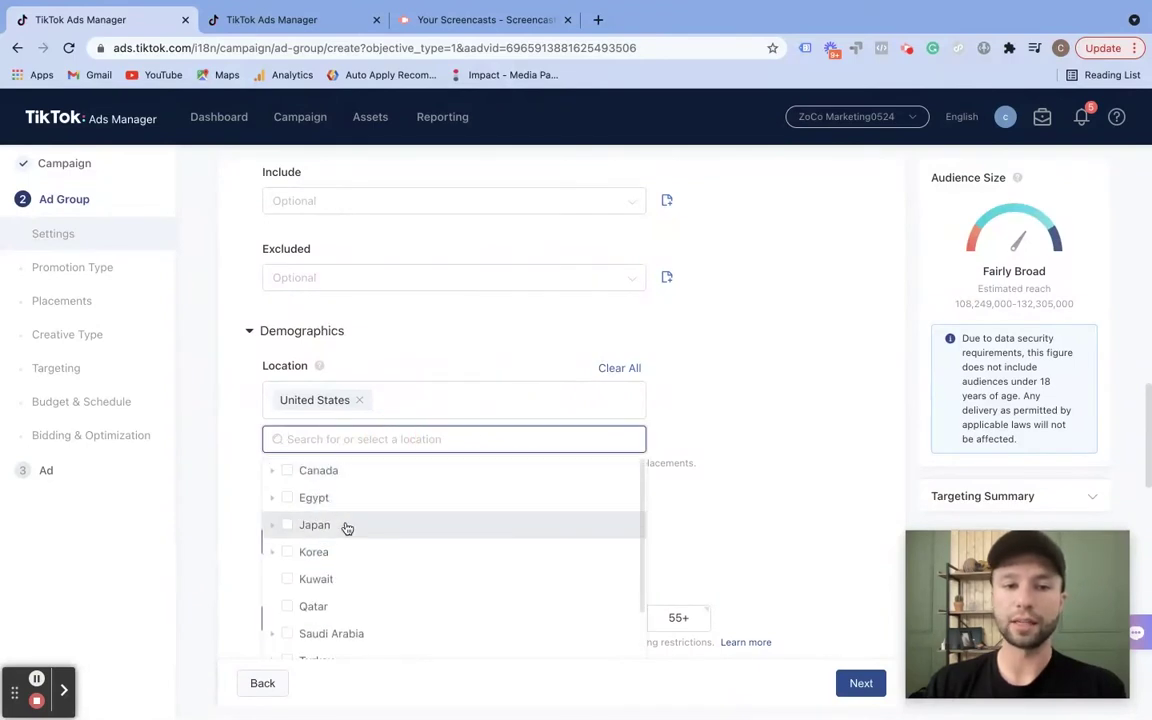
pyautogui.scroll(-5, 347, 527)
pyautogui.scroll(2, 401, 512)
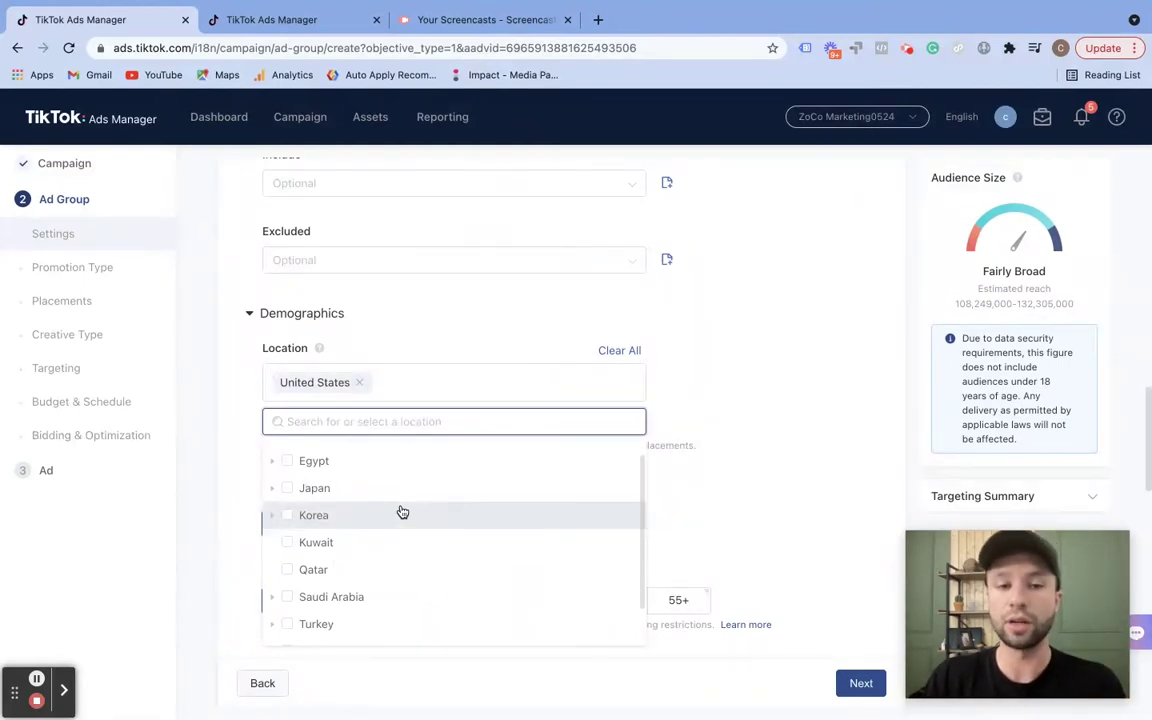
pyautogui.click(272, 463)
pyautogui.click(272, 463)
pyautogui.scroll(-5, 311, 475)
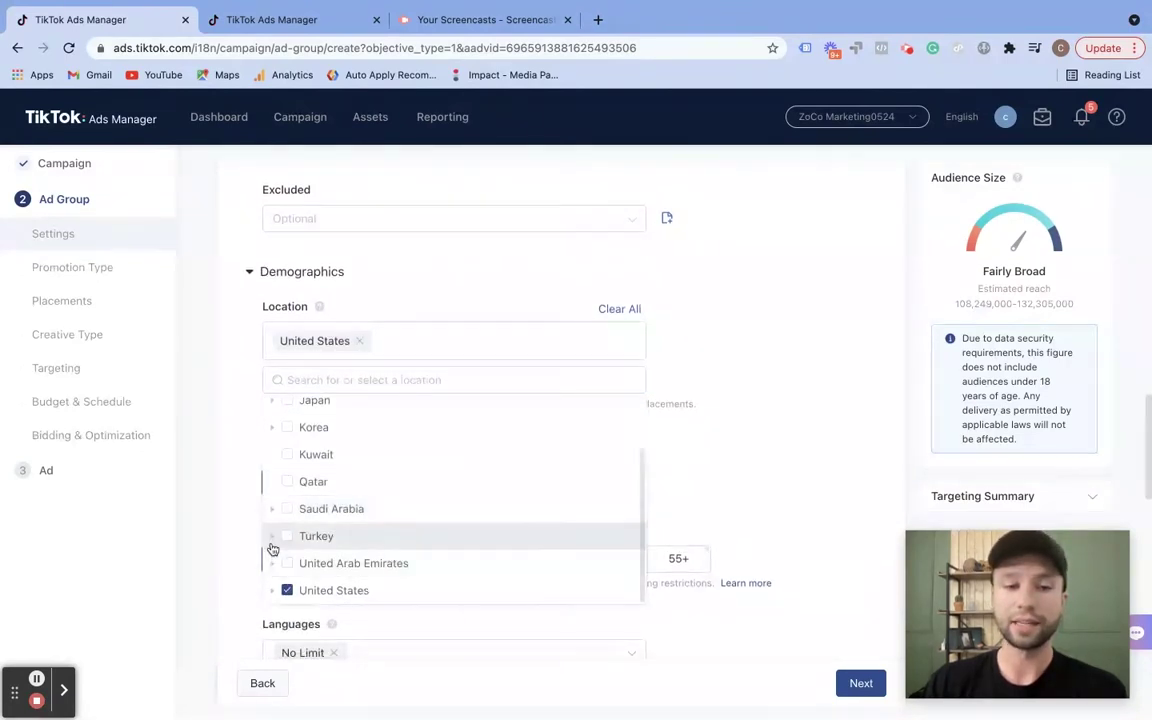
pyautogui.click(716, 469)
# Limit the ad group's target age to the 18-24, 25-34 and 35-44 groups.
pyautogui.scroll(-1, 324, 411)
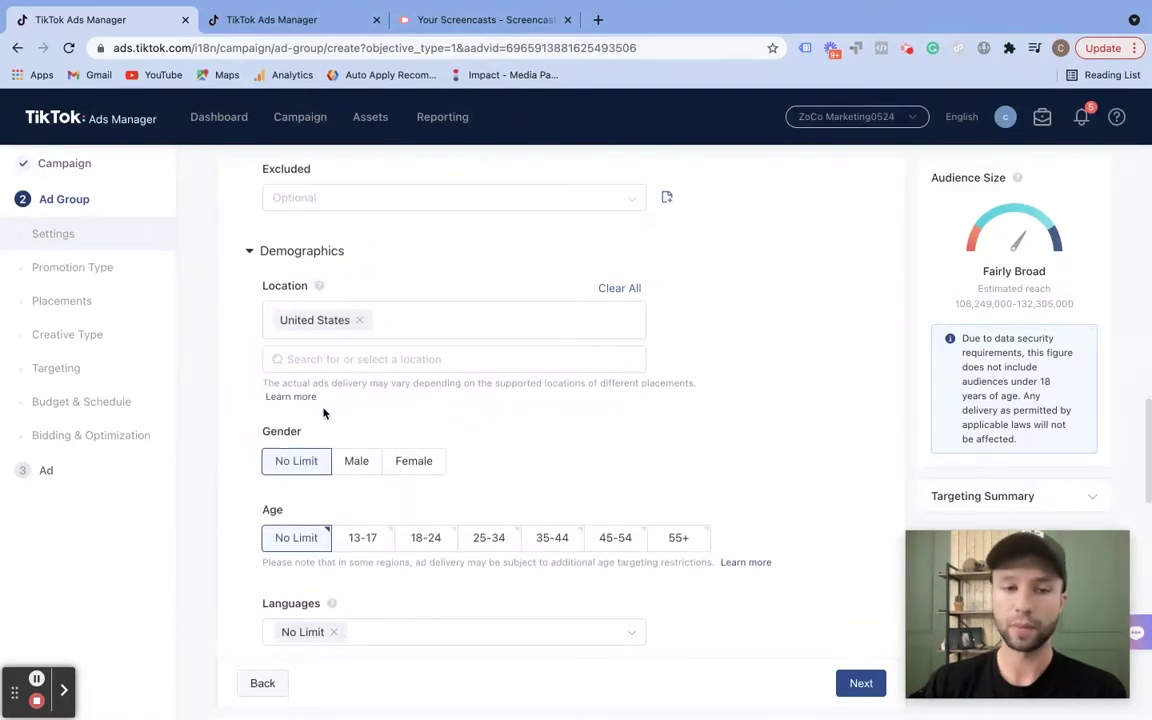
pyautogui.scroll(-3, 405, 495)
pyautogui.scroll(-1, 419, 502)
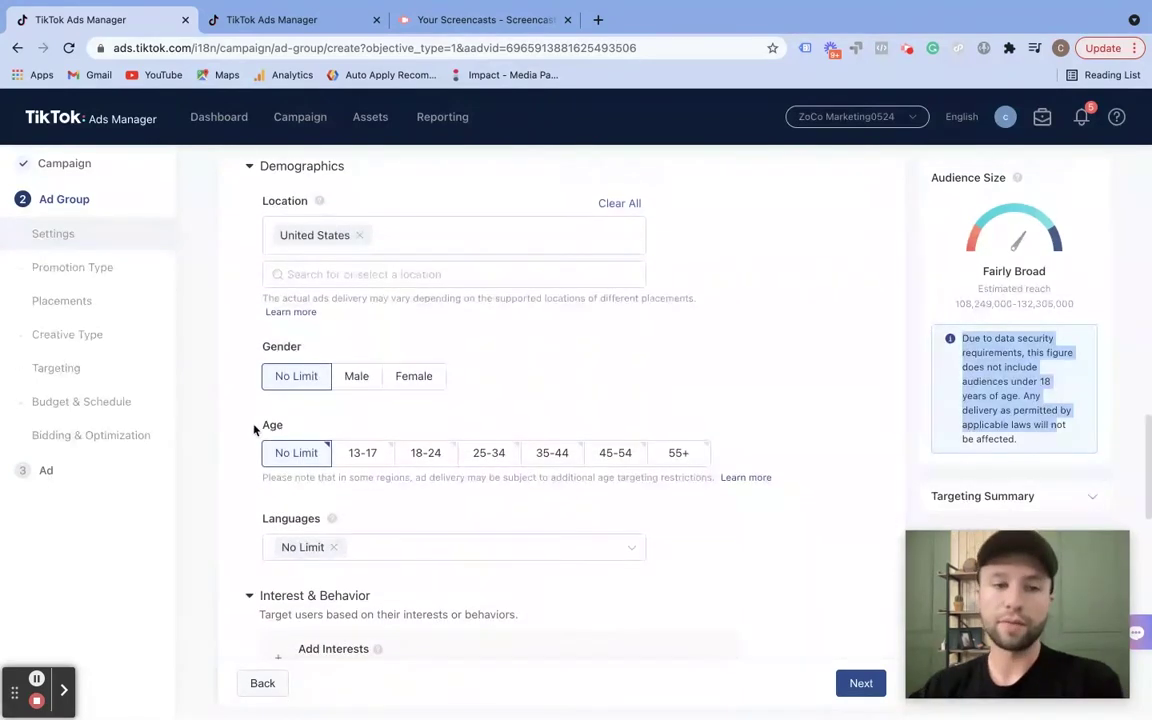
pyautogui.click(425, 453)
pyautogui.click(489, 453)
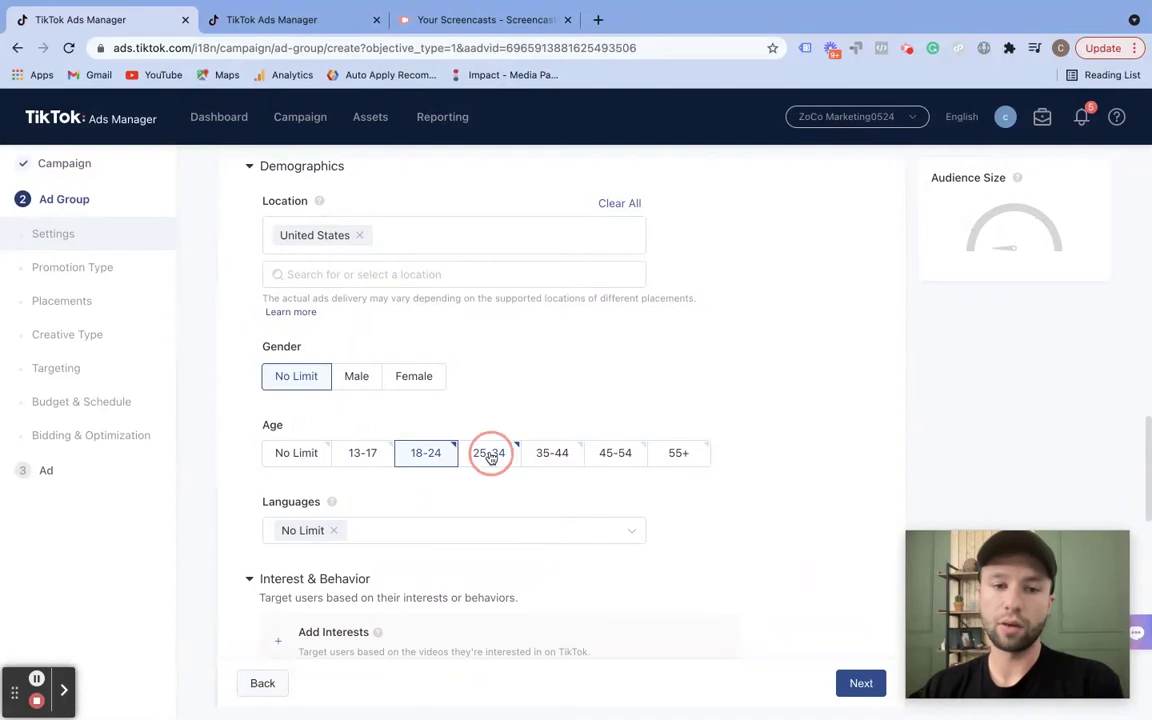
pyautogui.click(560, 456)
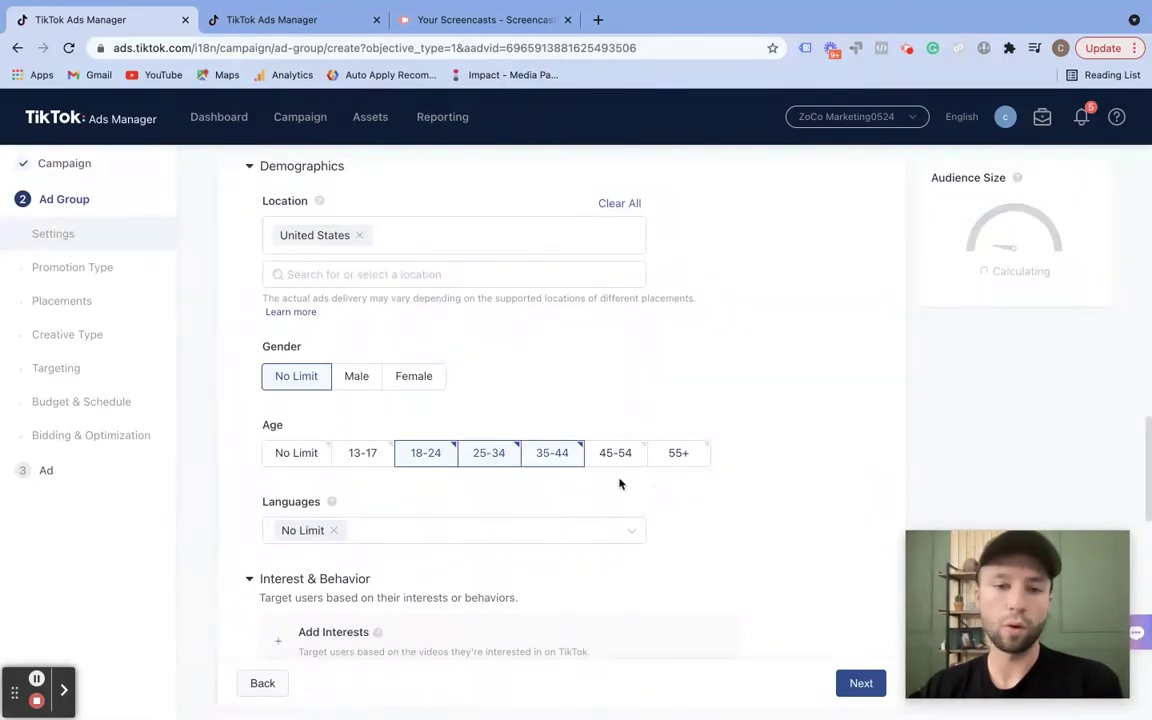
# Set the ad group's target language to English.
pyautogui.scroll(-1, 629, 489)
pyautogui.scroll(-2, 430, 459)
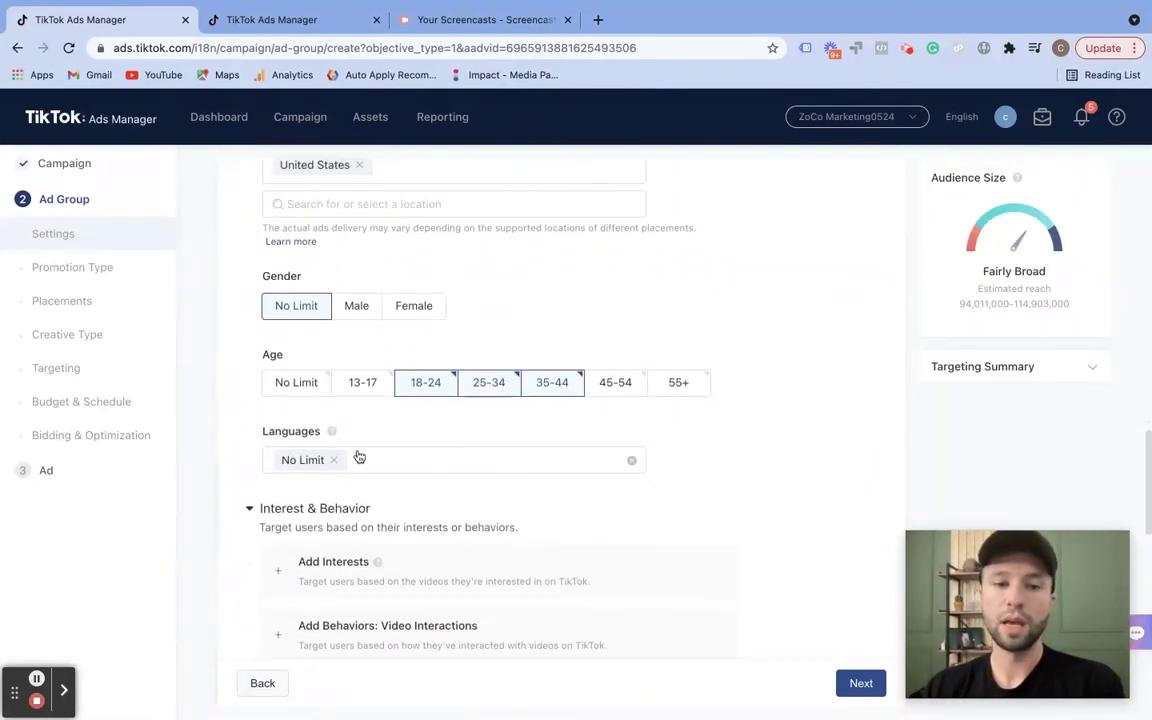
pyautogui.click(449, 463)
pyautogui.click(288, 523)
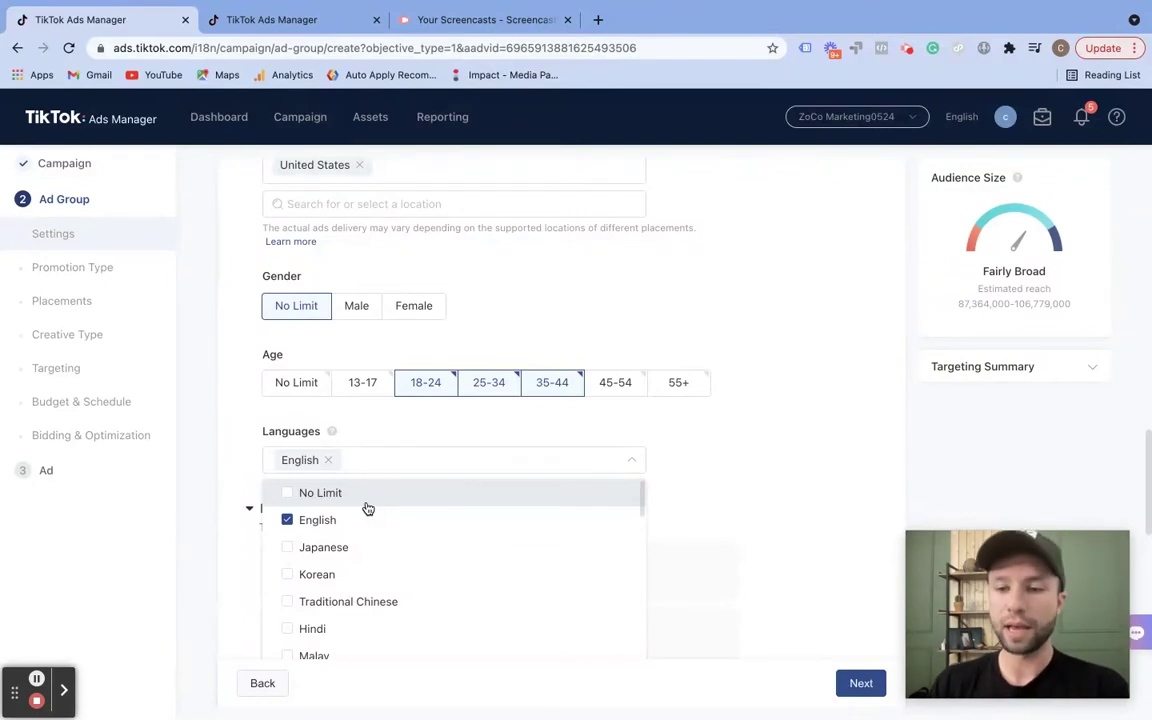
pyautogui.click(712, 460)
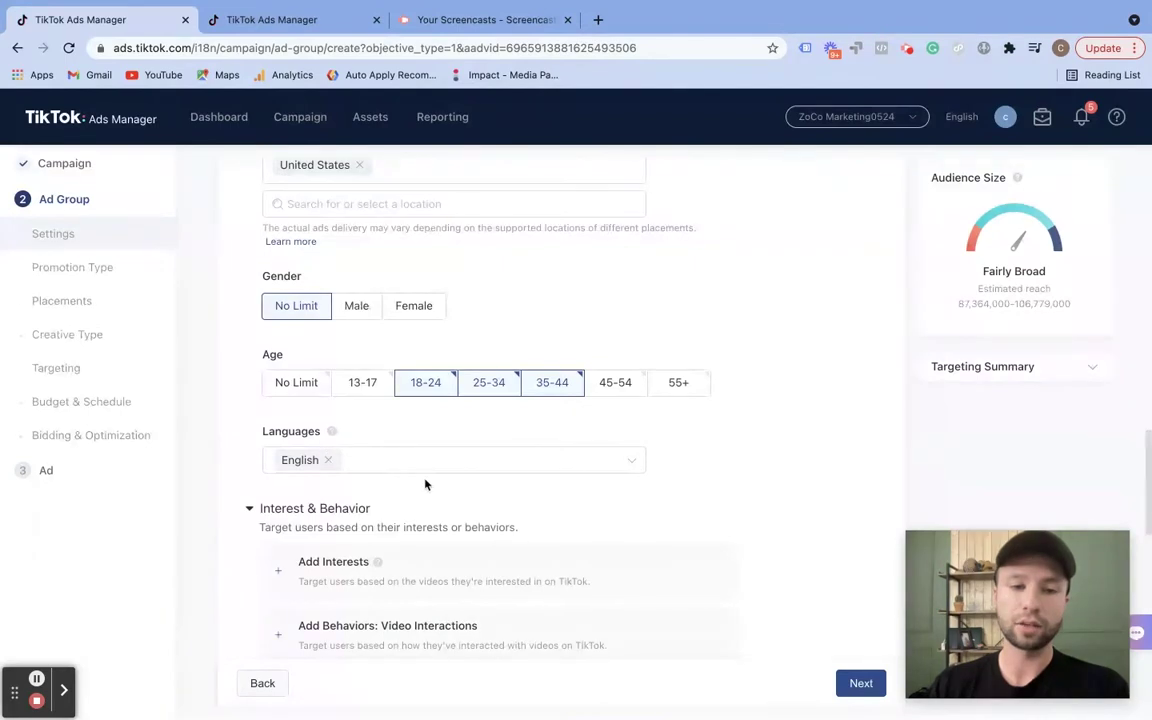
# Add an interests section under Interest & Behavior and look through its interest categories without selecting any.
pyautogui.scroll(-5, 442, 514)
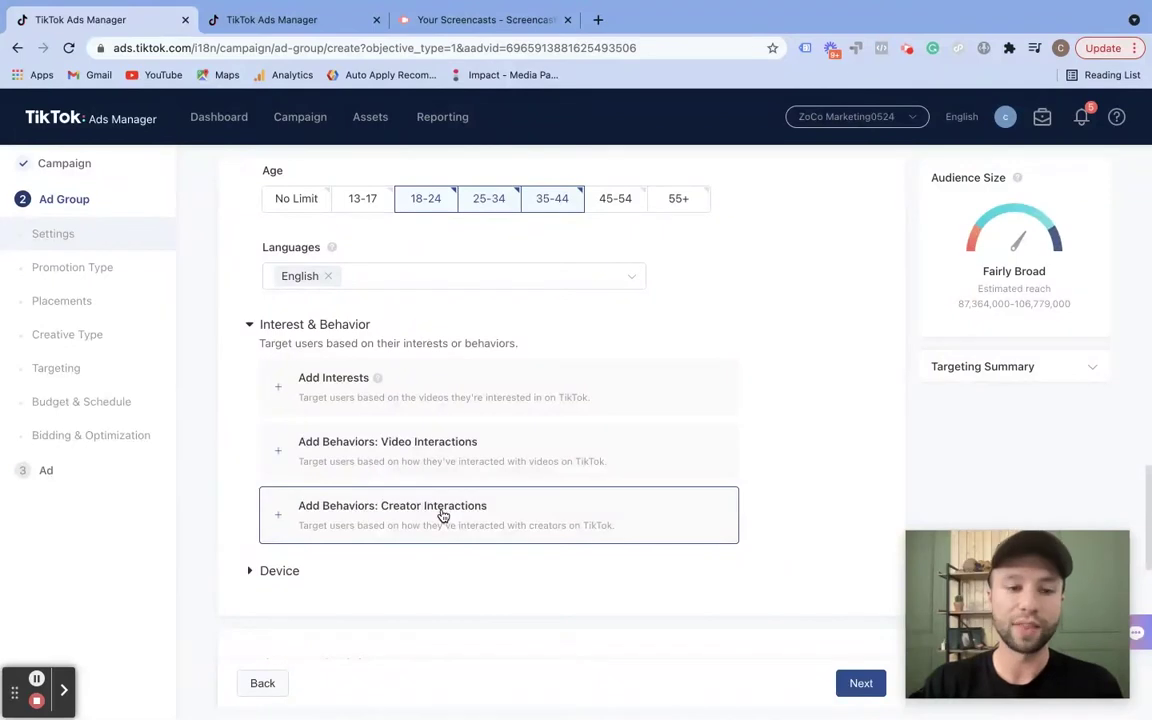
pyautogui.click(325, 386)
pyautogui.click(379, 460)
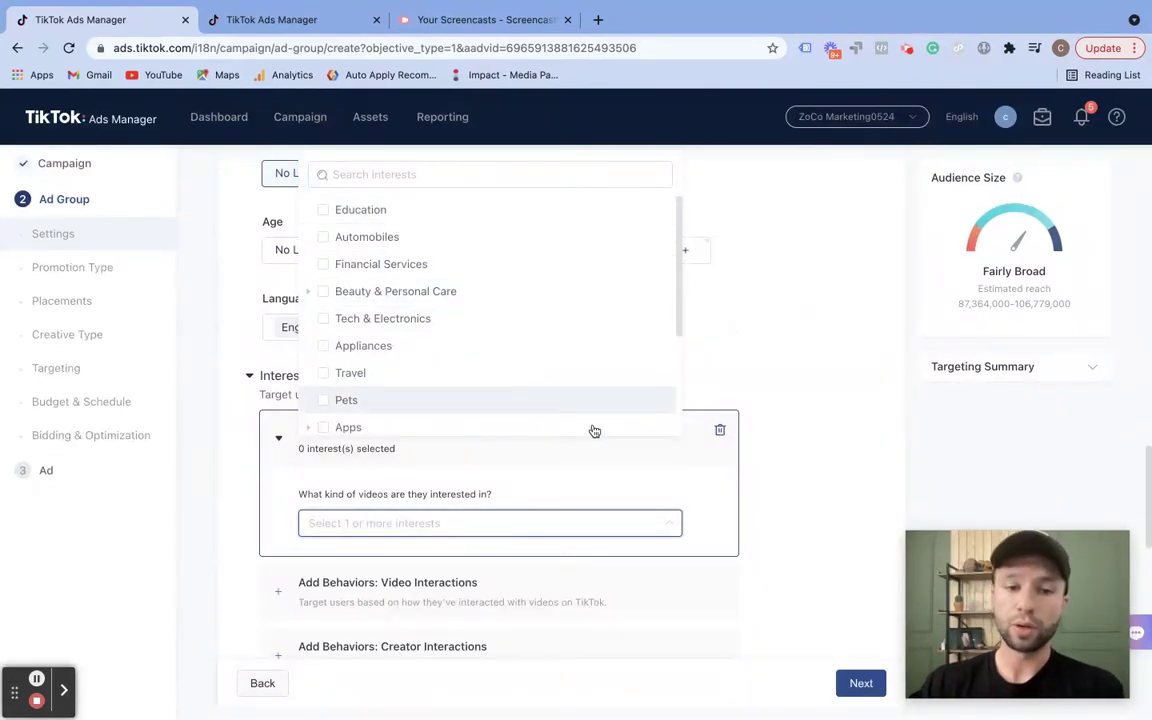
pyautogui.scroll(-1, 550, 522)
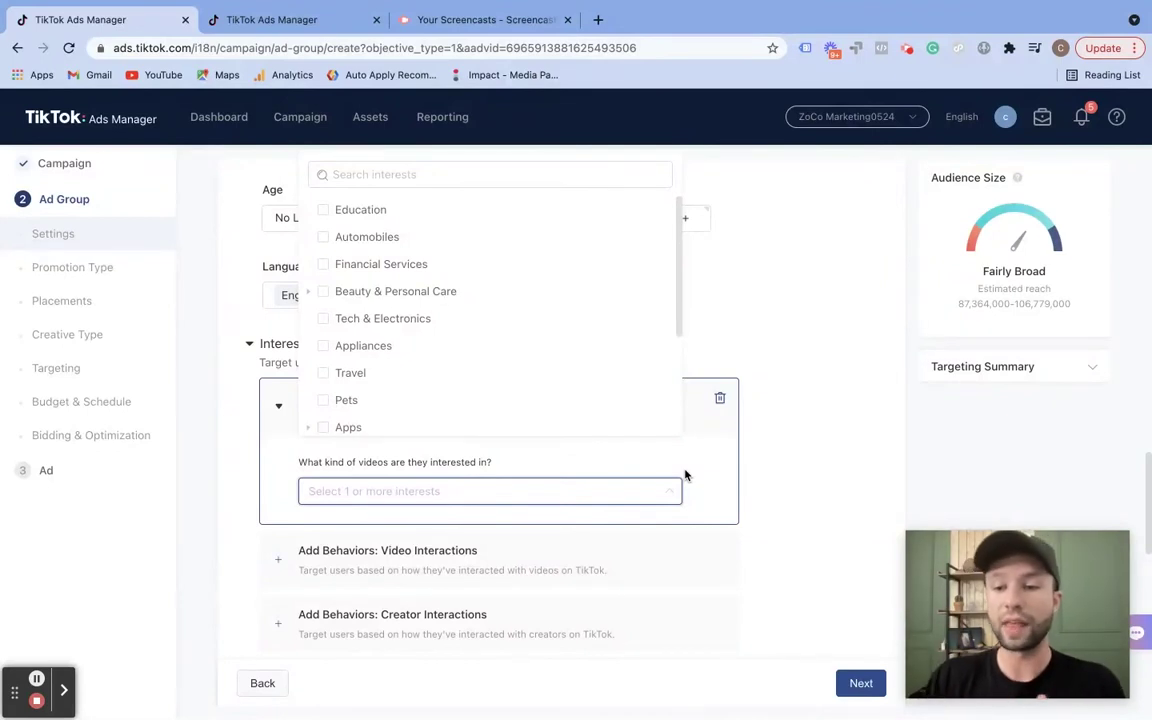
pyautogui.click(738, 352)
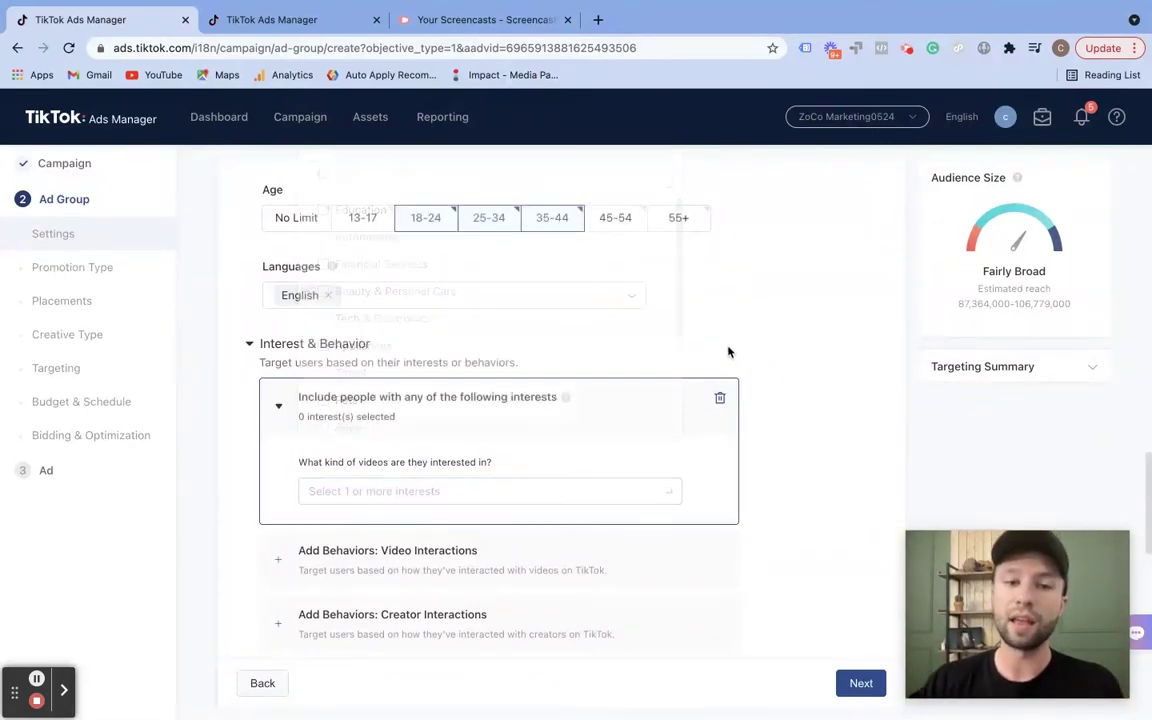
# Add the Video Interactions behavior section and review its interaction types, video categories and time period options.
pyautogui.scroll(-1, 300, 450)
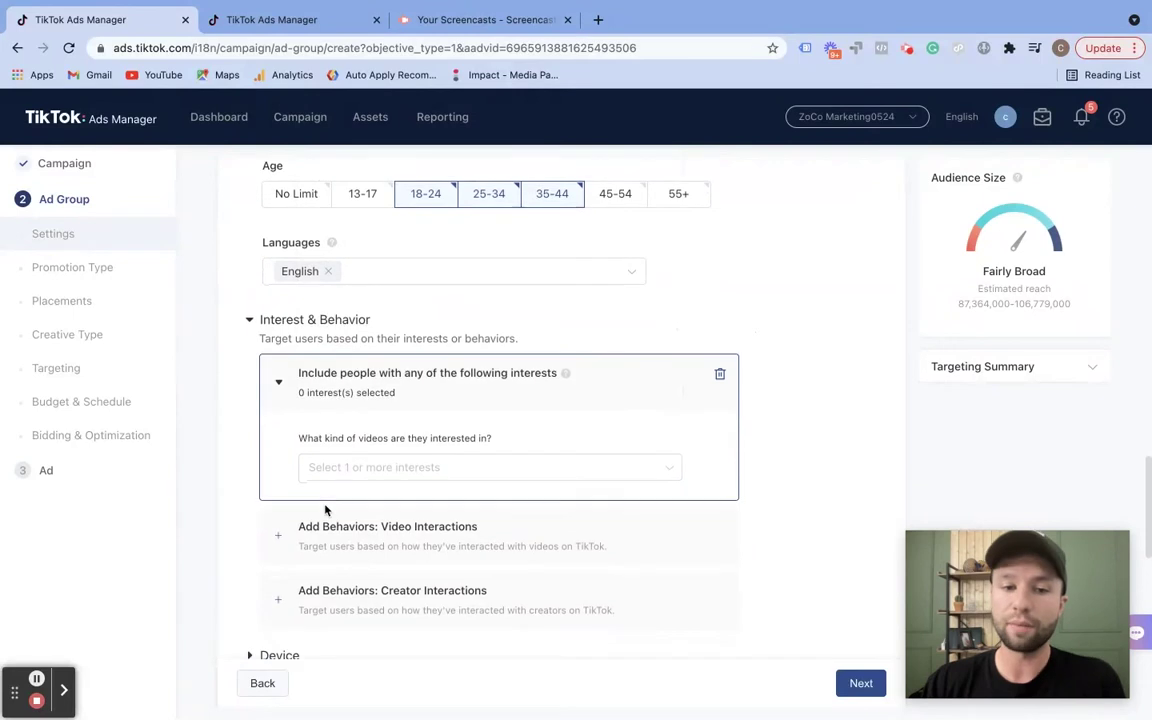
pyautogui.click(276, 540)
pyautogui.scroll(-4, 300, 500)
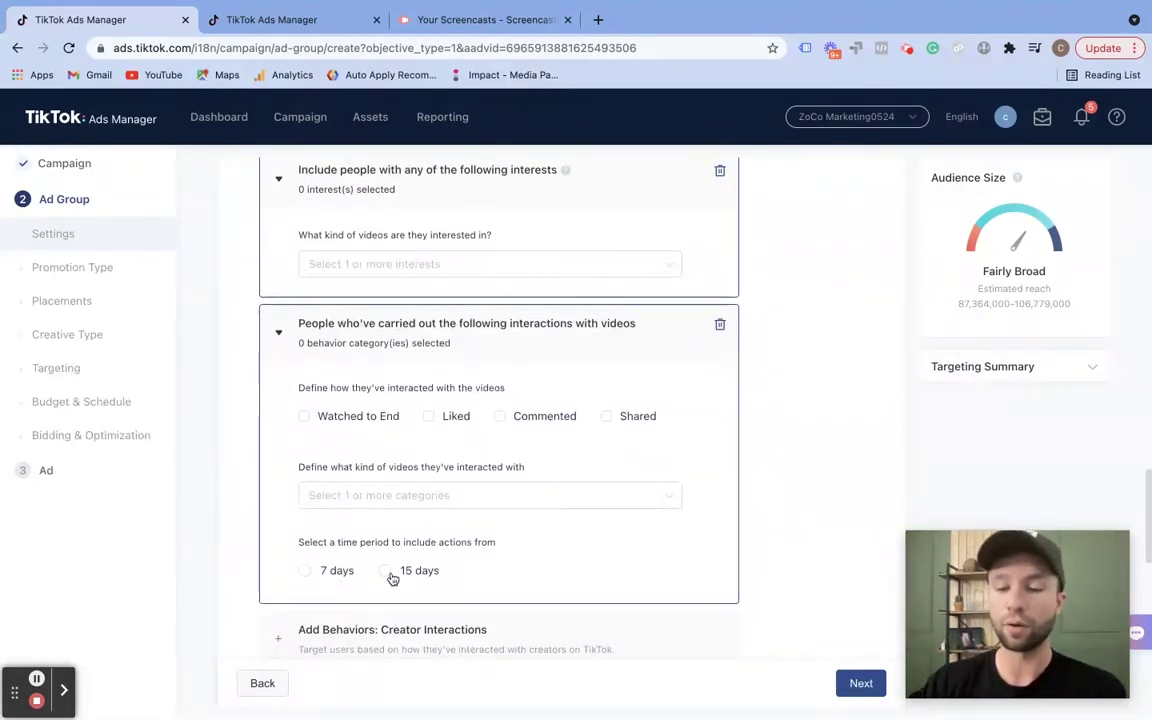
# Browse the interest categories, including the subcategories of Beauty & Personal Care and its Oral Care group.
pyautogui.scroll(2, 430, 480)
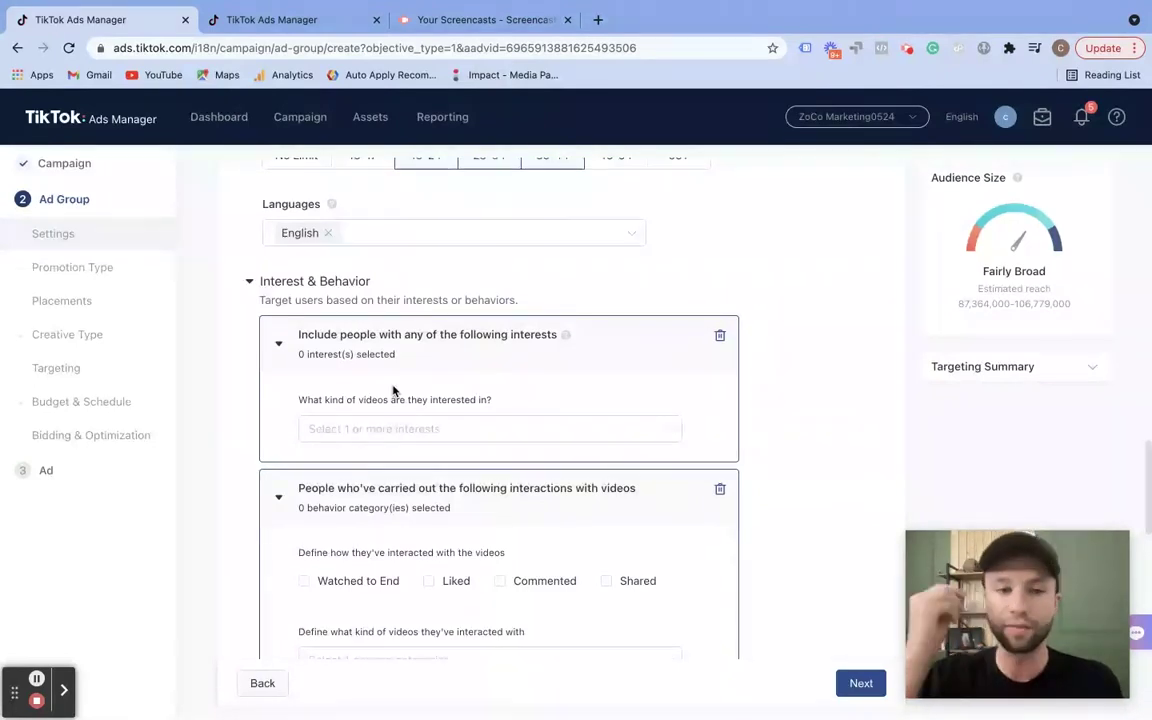
pyautogui.click(565, 432)
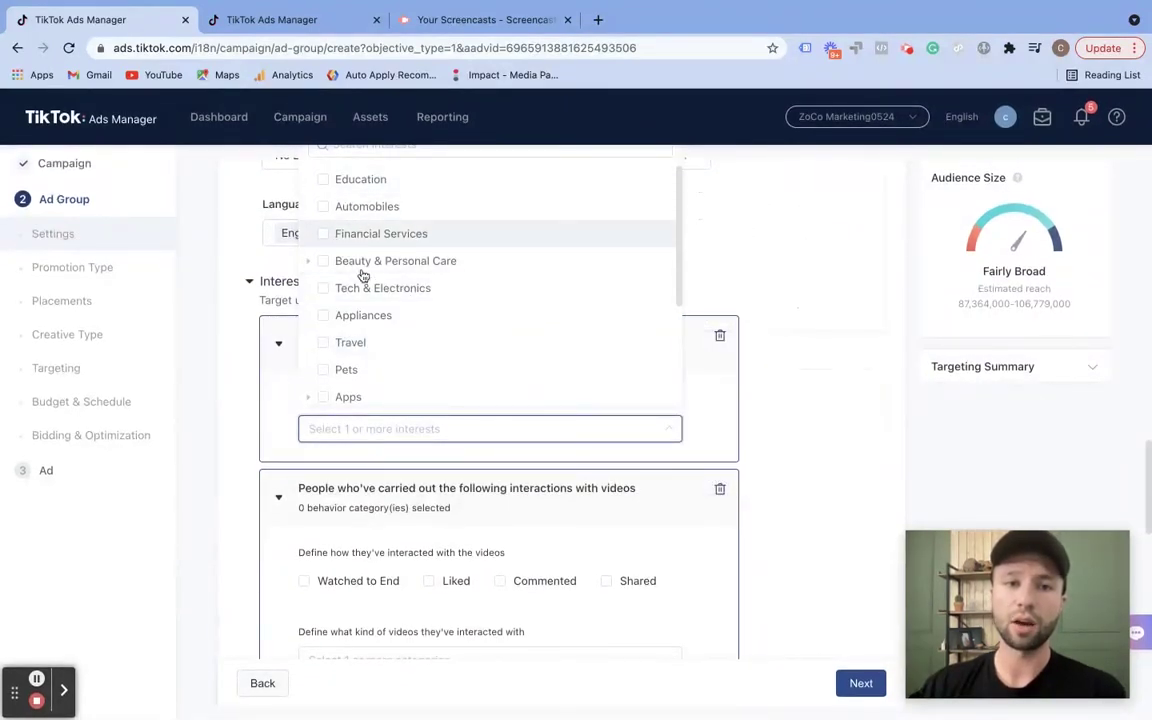
pyautogui.scroll(-3, 363, 365)
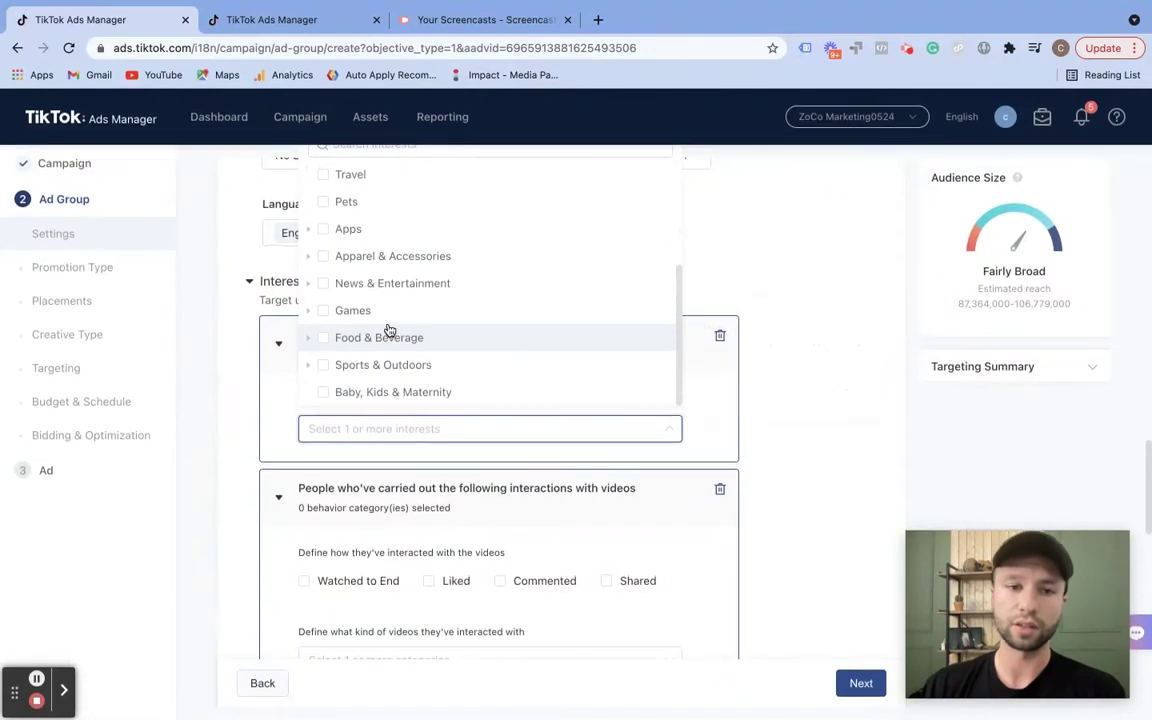
pyautogui.scroll(3, 389, 330)
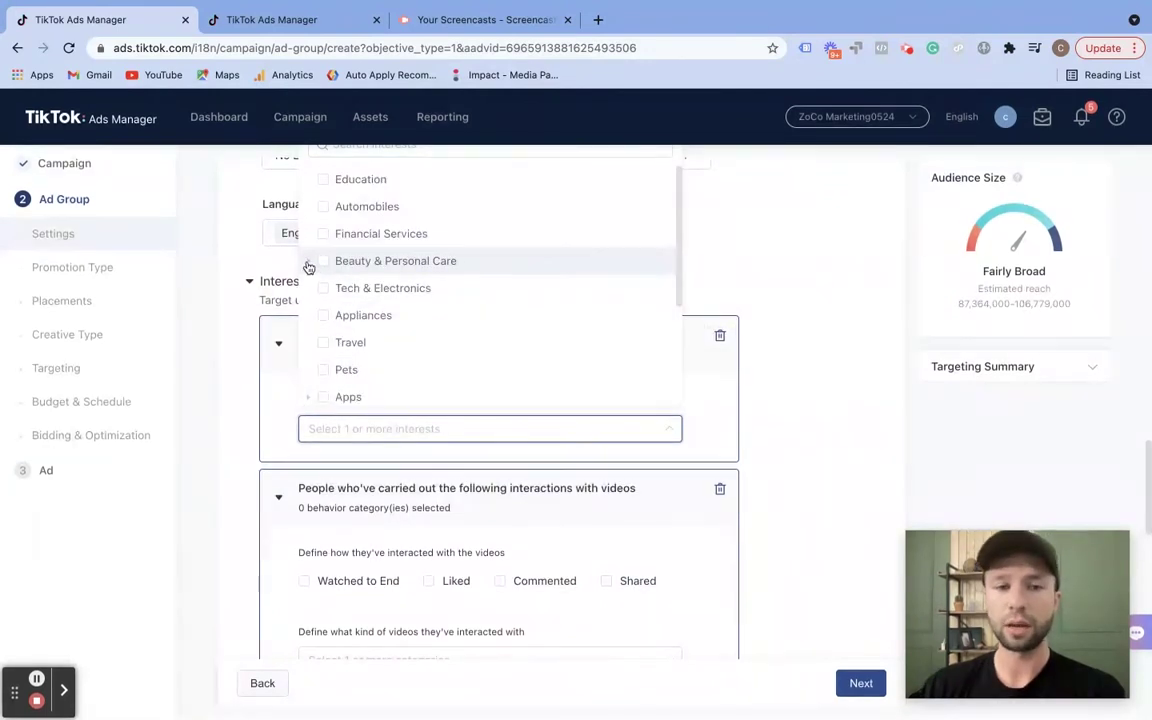
pyautogui.click(309, 264)
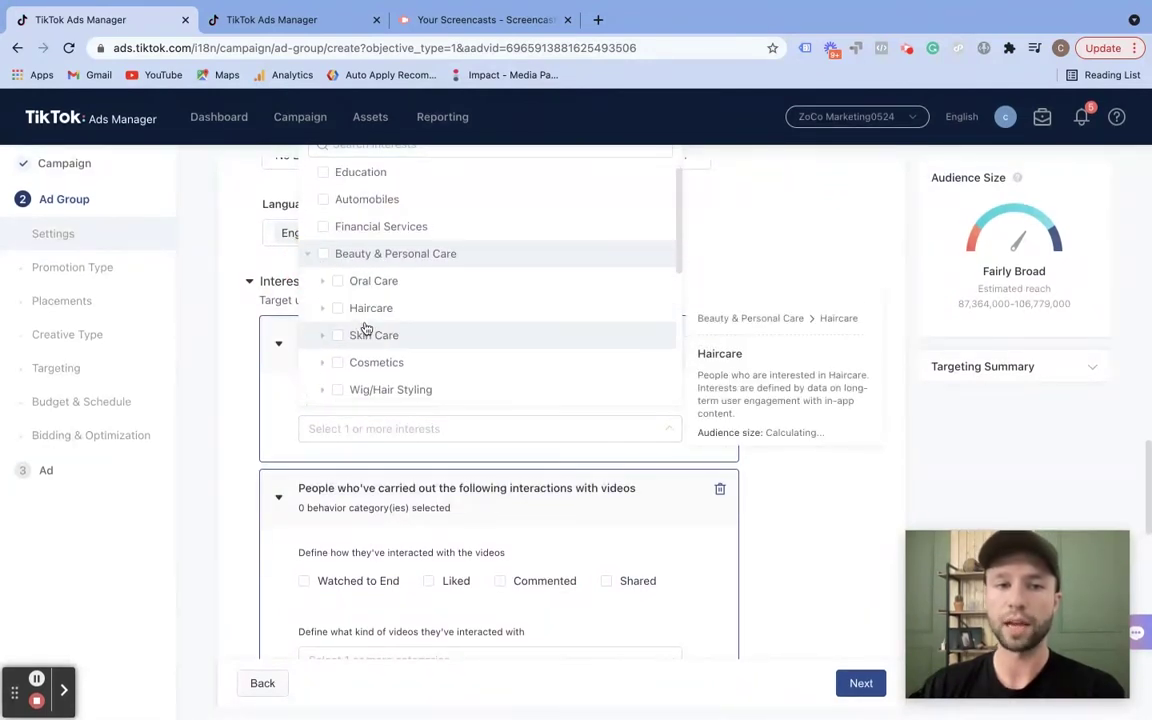
pyautogui.click(321, 282)
pyautogui.scroll(-2, 388, 352)
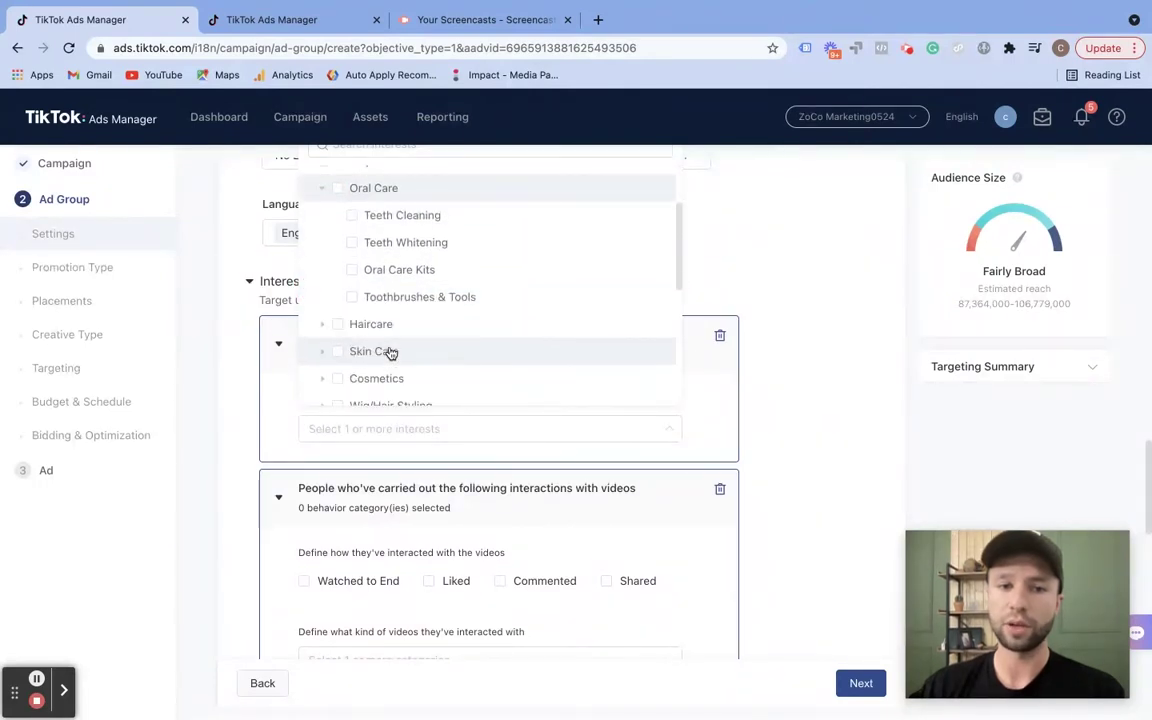
pyautogui.scroll(1, 390, 355)
pyautogui.scroll(2, 378, 311)
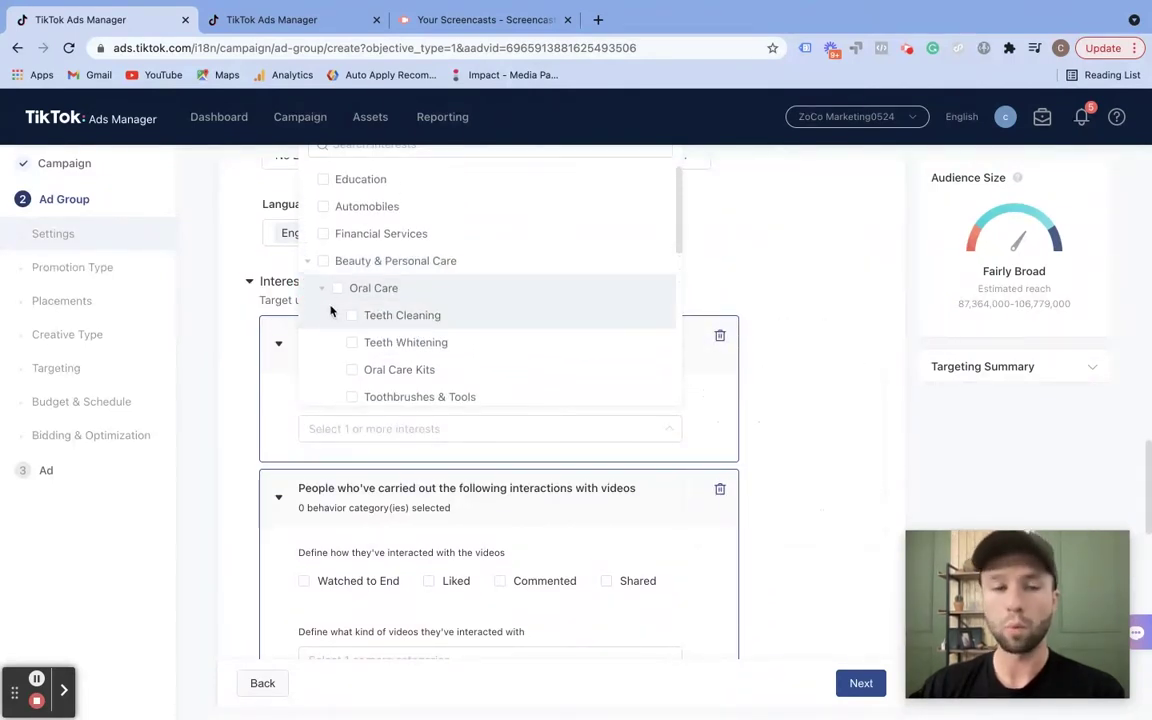
pyautogui.click(309, 263)
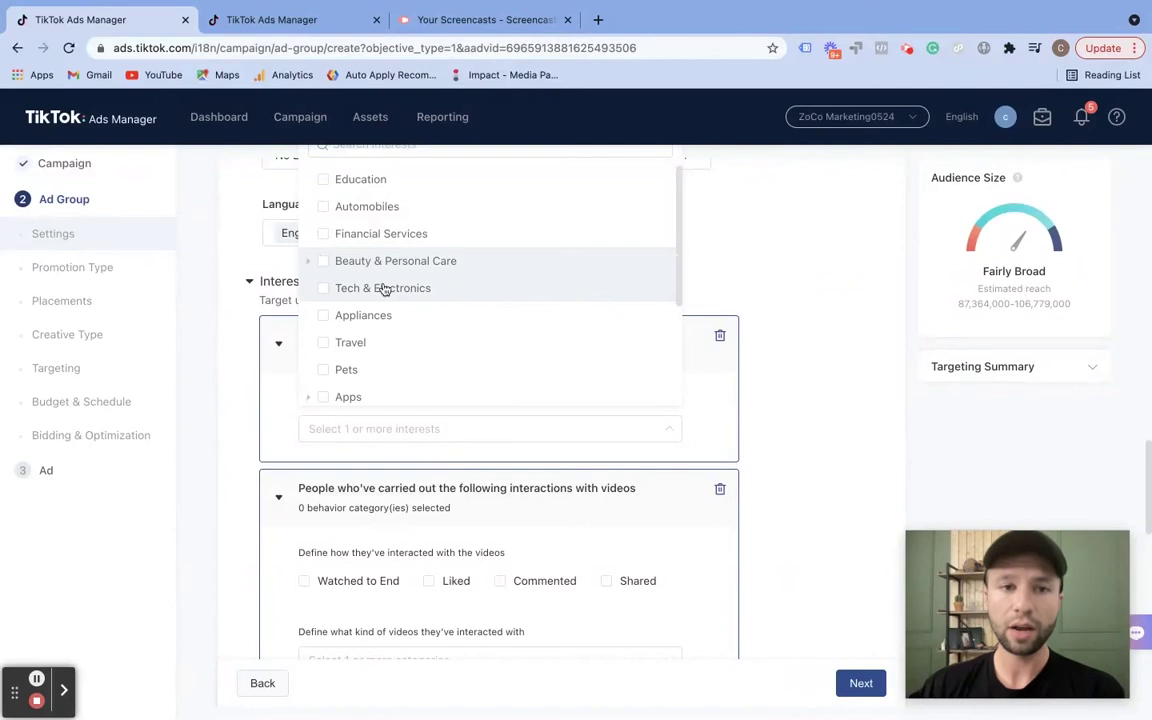
# Add Education and Travel to the interests targeted by the ad group.
pyautogui.click(323, 180)
pyautogui.click(767, 336)
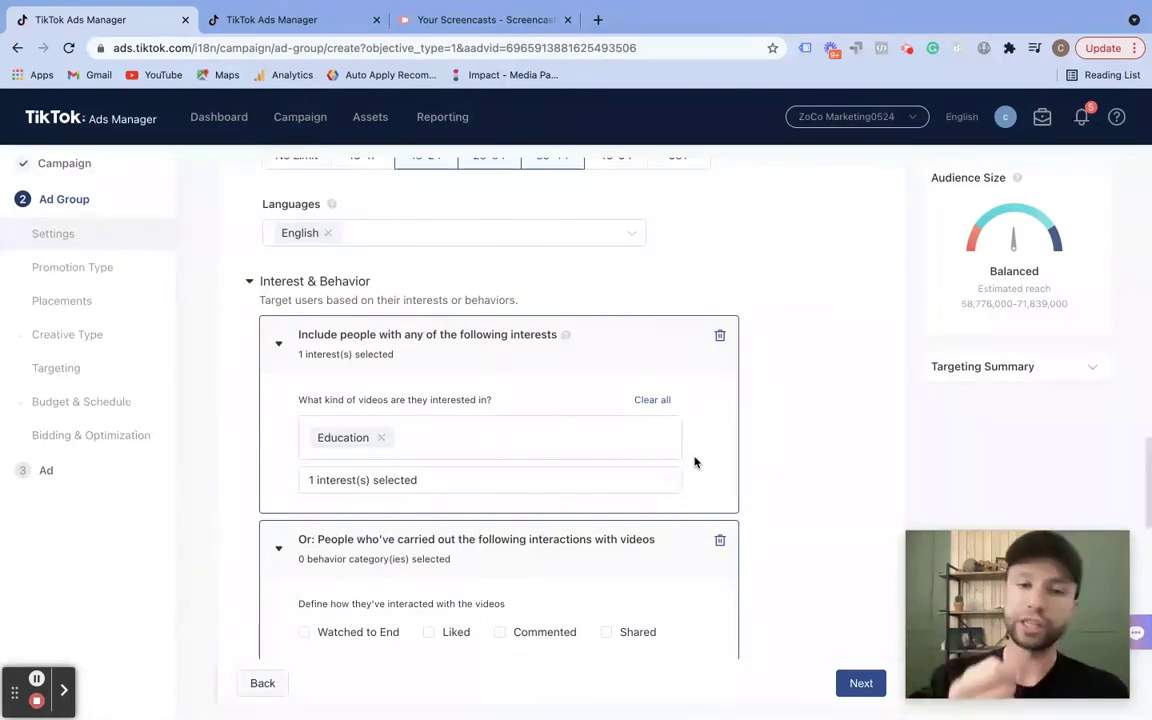
pyautogui.click(548, 483)
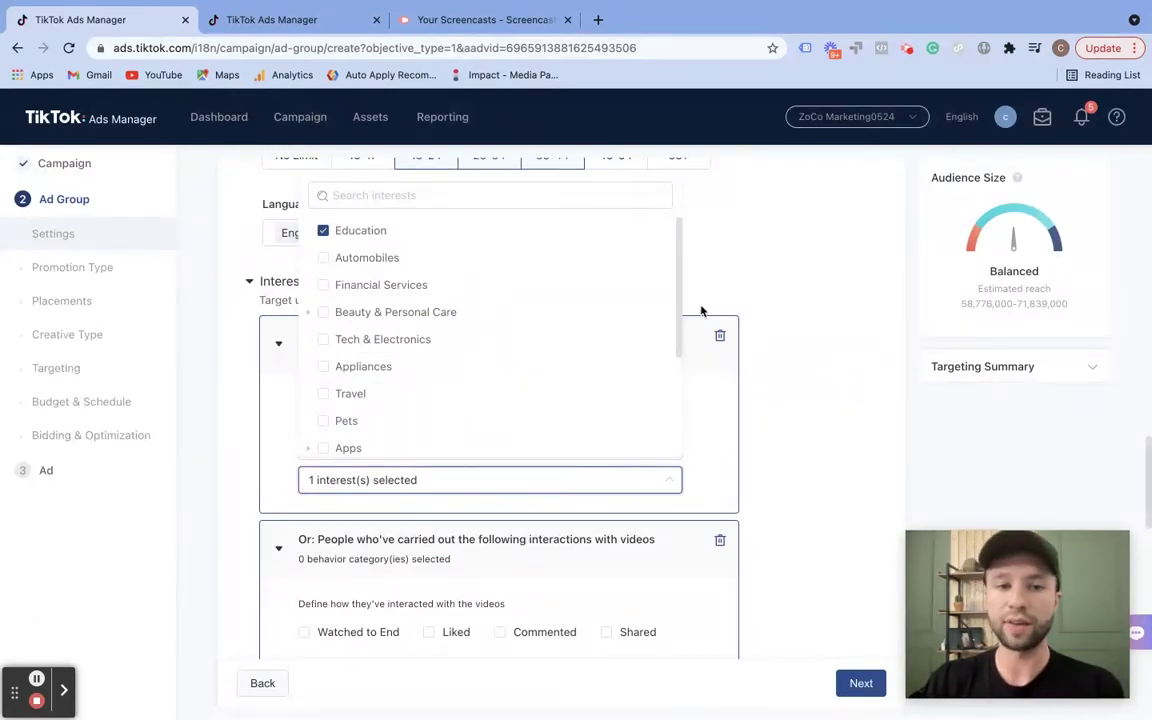
pyautogui.click(324, 395)
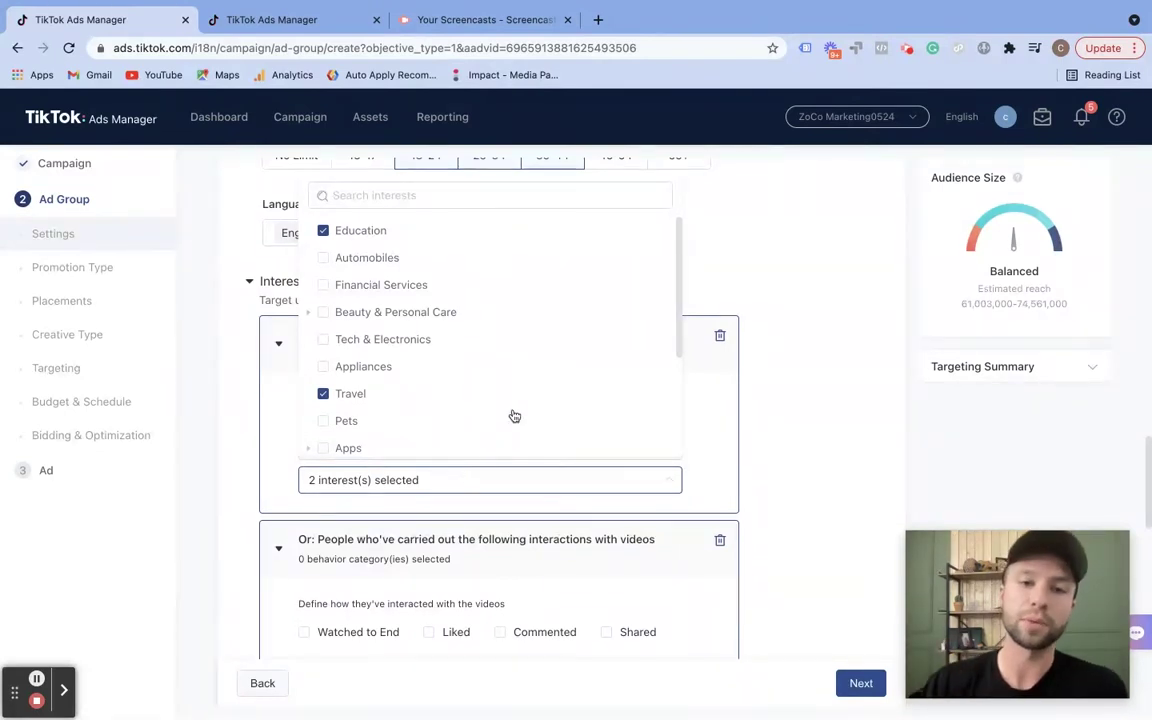
pyautogui.click(774, 319)
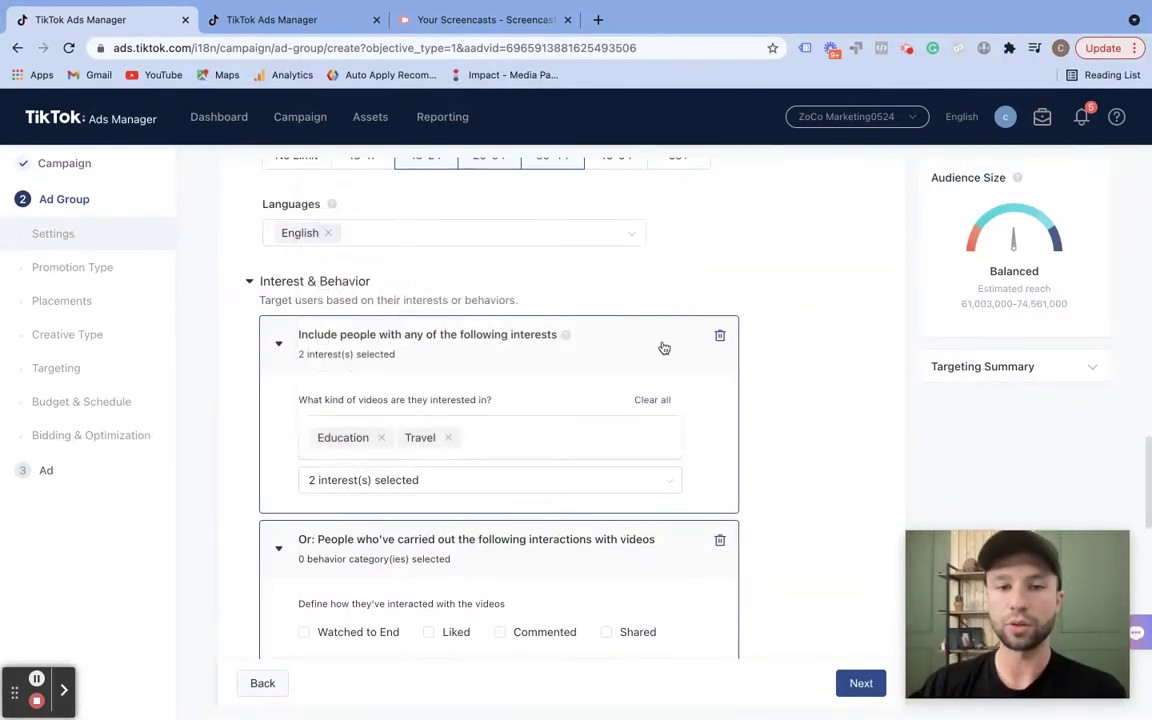
# Remove Travel and Education from the selected interests.
pyautogui.click(445, 437)
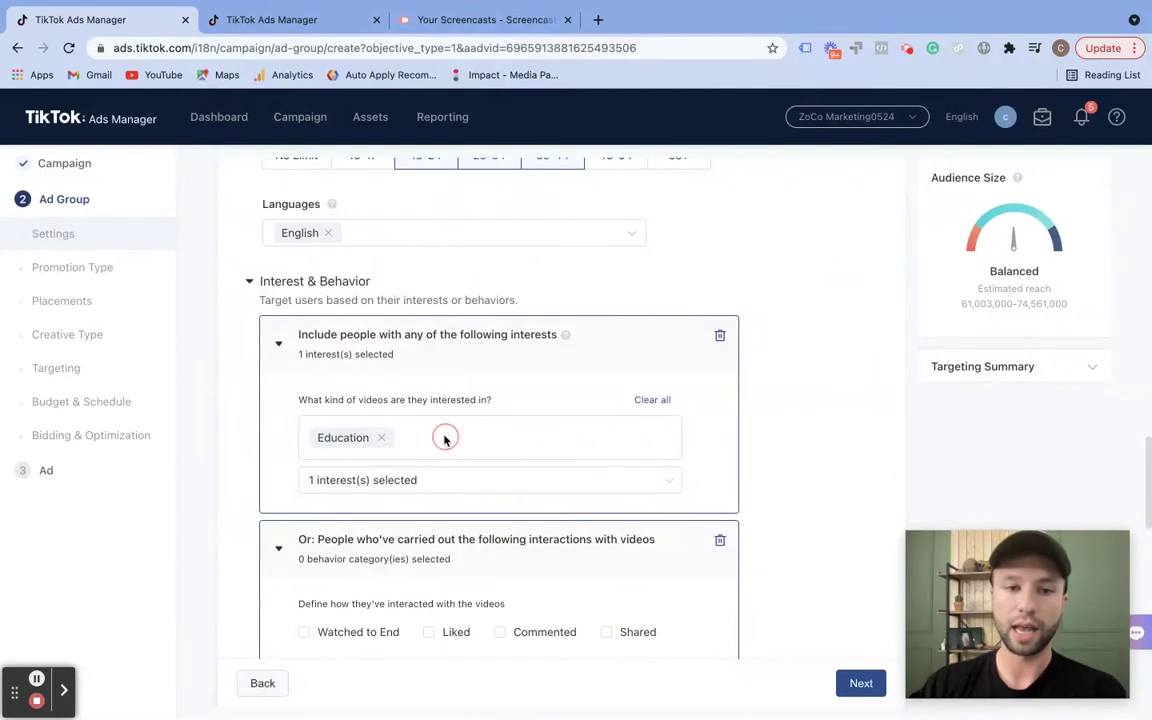
pyautogui.click(382, 437)
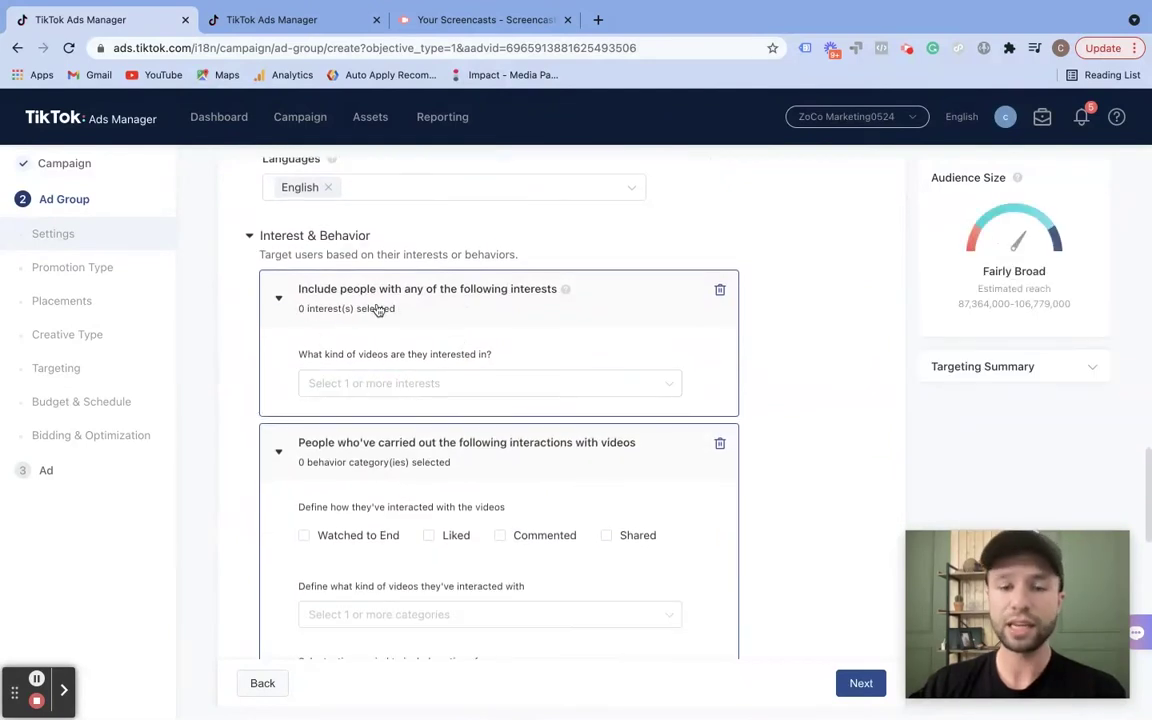
# Browse the video categories for the video interactions behavior, including the Animals subcategories under Nature.
pyautogui.scroll(-2, 399, 347)
pyautogui.scroll(-2, 397, 345)
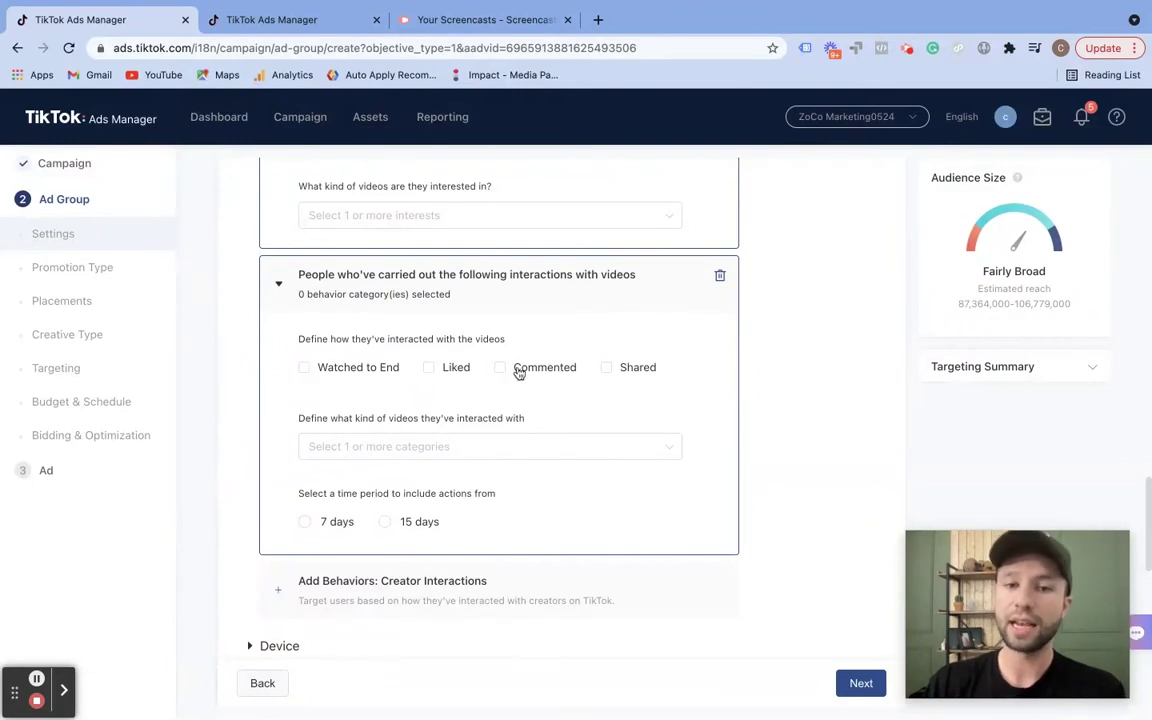
pyautogui.click(628, 453)
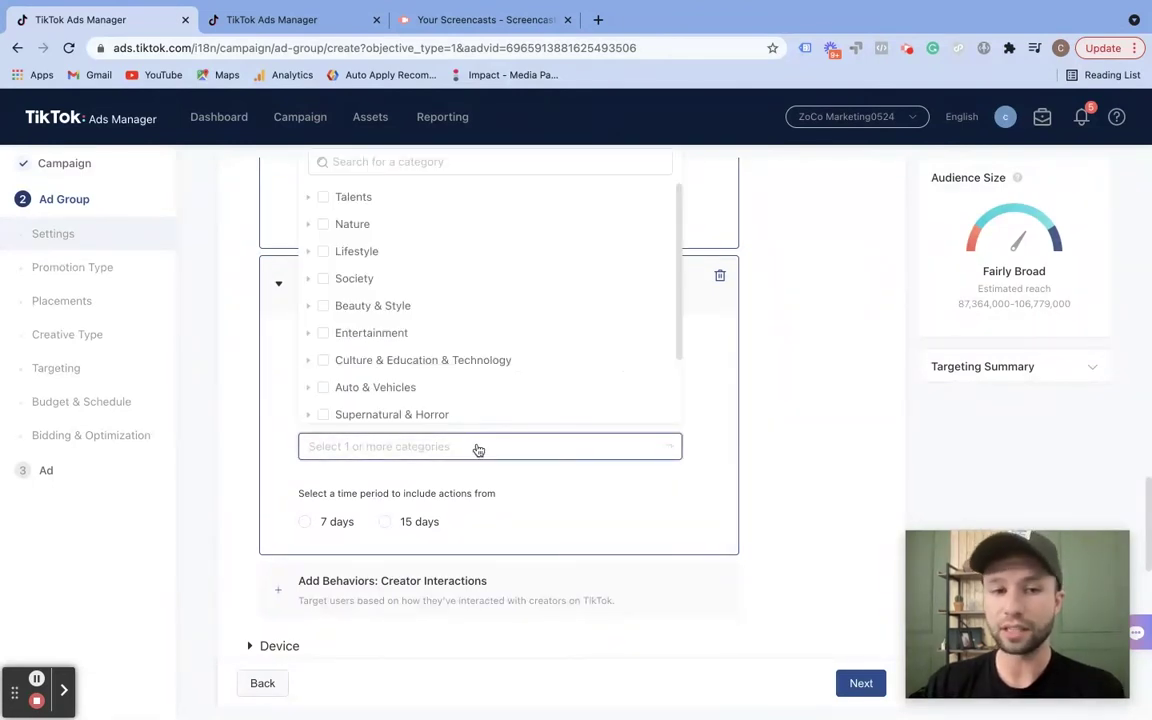
pyautogui.scroll(-2, 456, 388)
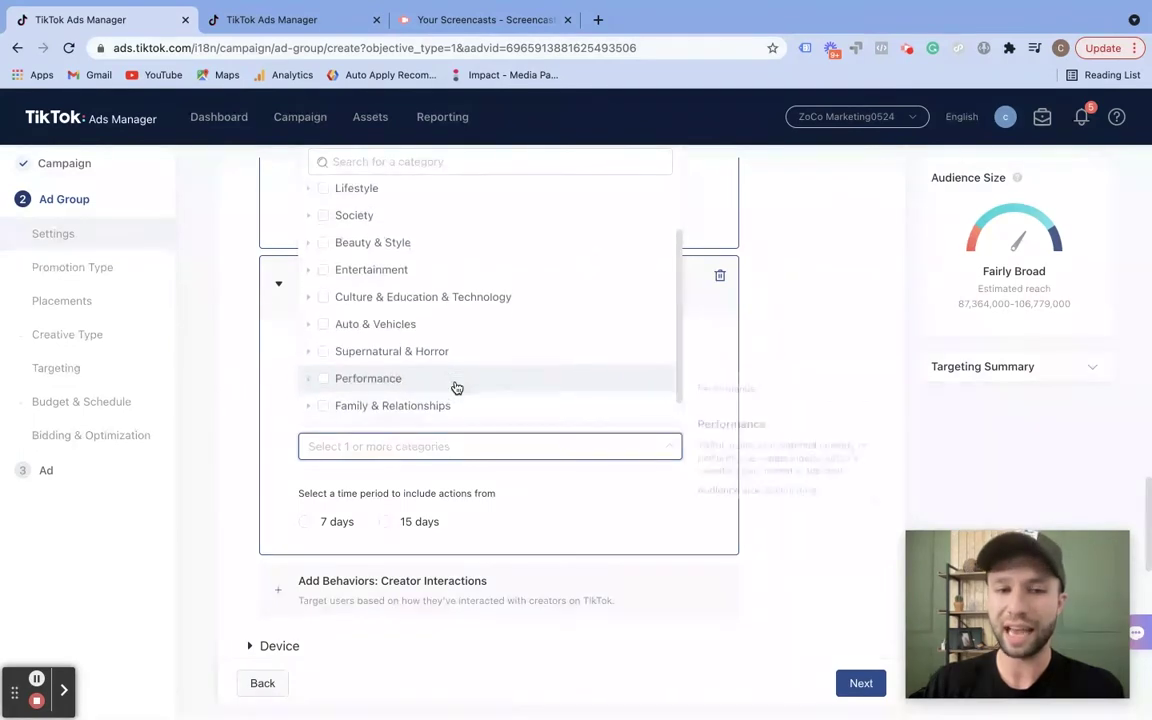
pyautogui.scroll(2, 456, 388)
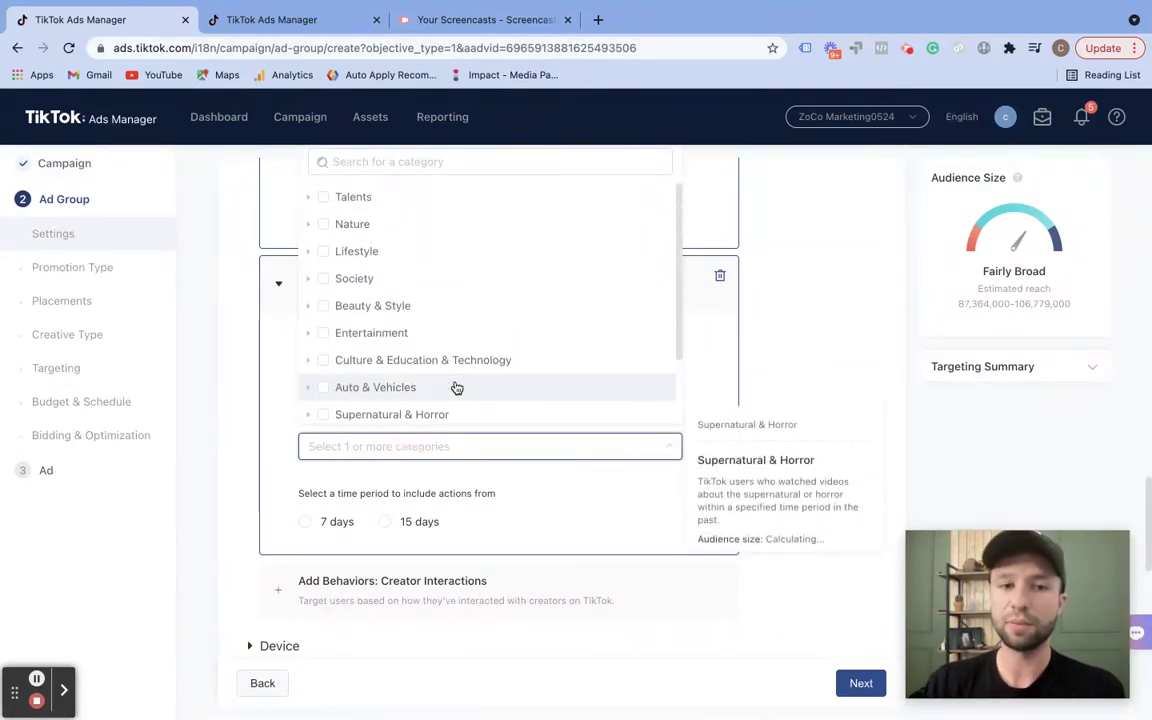
pyautogui.click(308, 226)
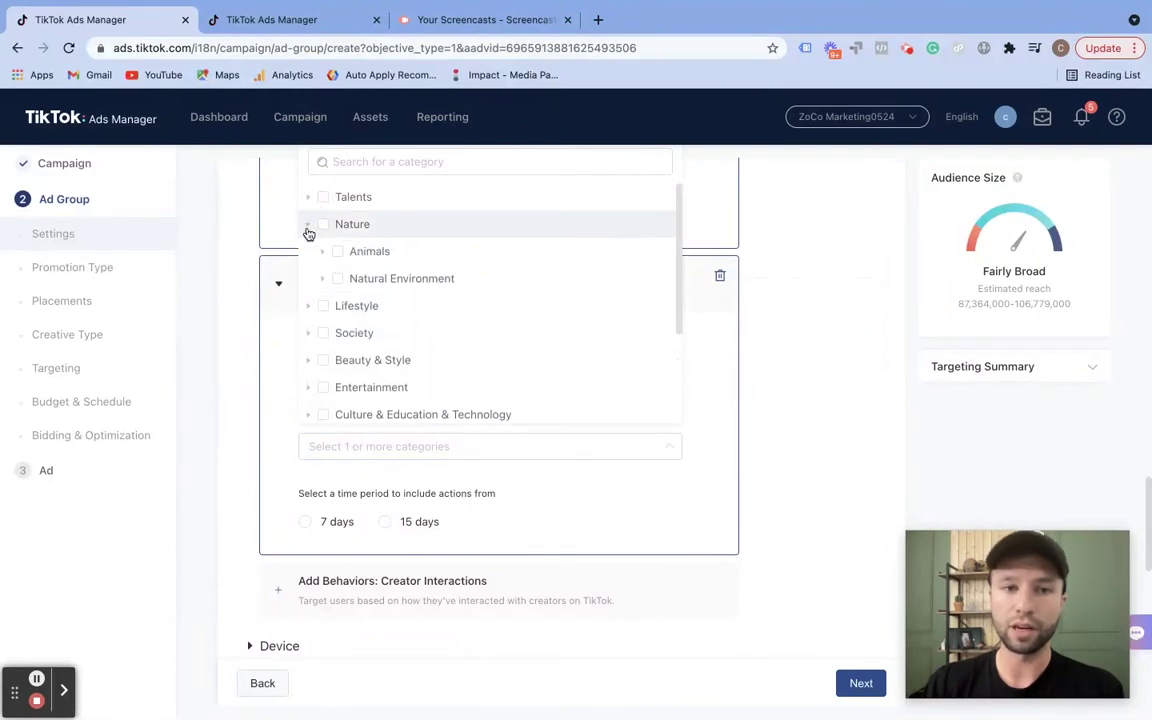
pyautogui.click(322, 253)
pyautogui.click(323, 254)
pyautogui.click(323, 254)
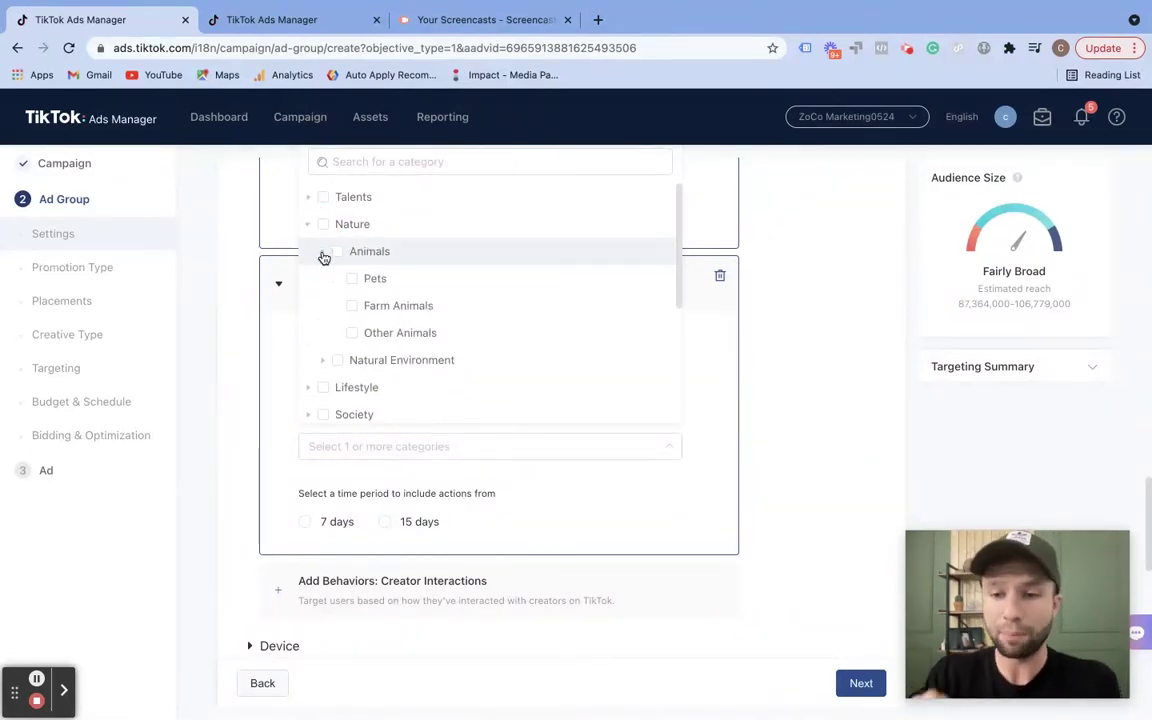
pyautogui.moveTo(368, 278)
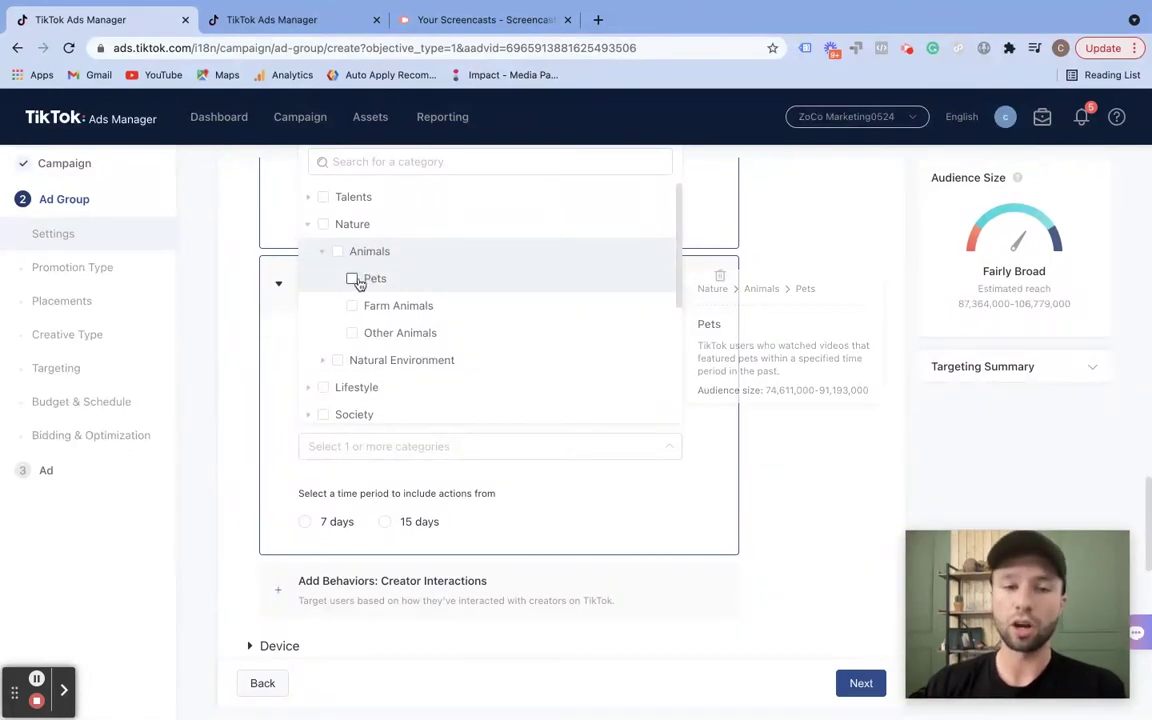
pyautogui.click(278, 350)
# Target people who watched to end, liked, commented on or shared videos in the Pets category within 7 days.
pyautogui.click(305, 369)
pyautogui.click(429, 368)
pyautogui.click(500, 367)
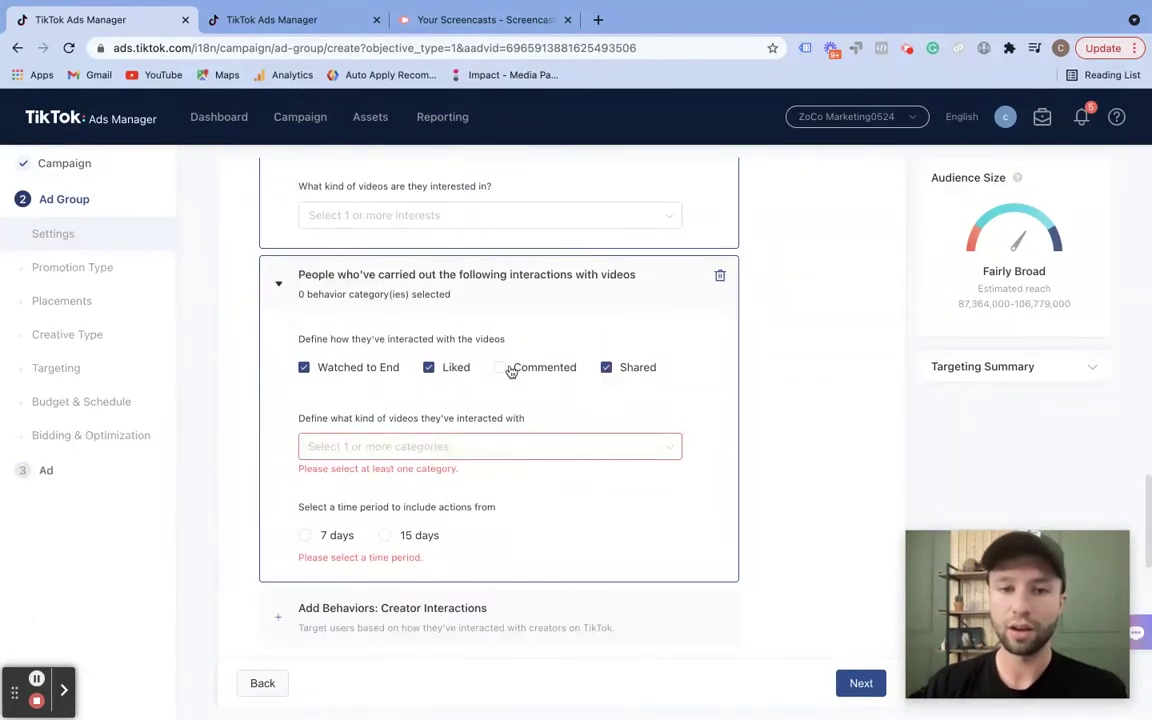
pyautogui.click(455, 447)
pyautogui.click(353, 280)
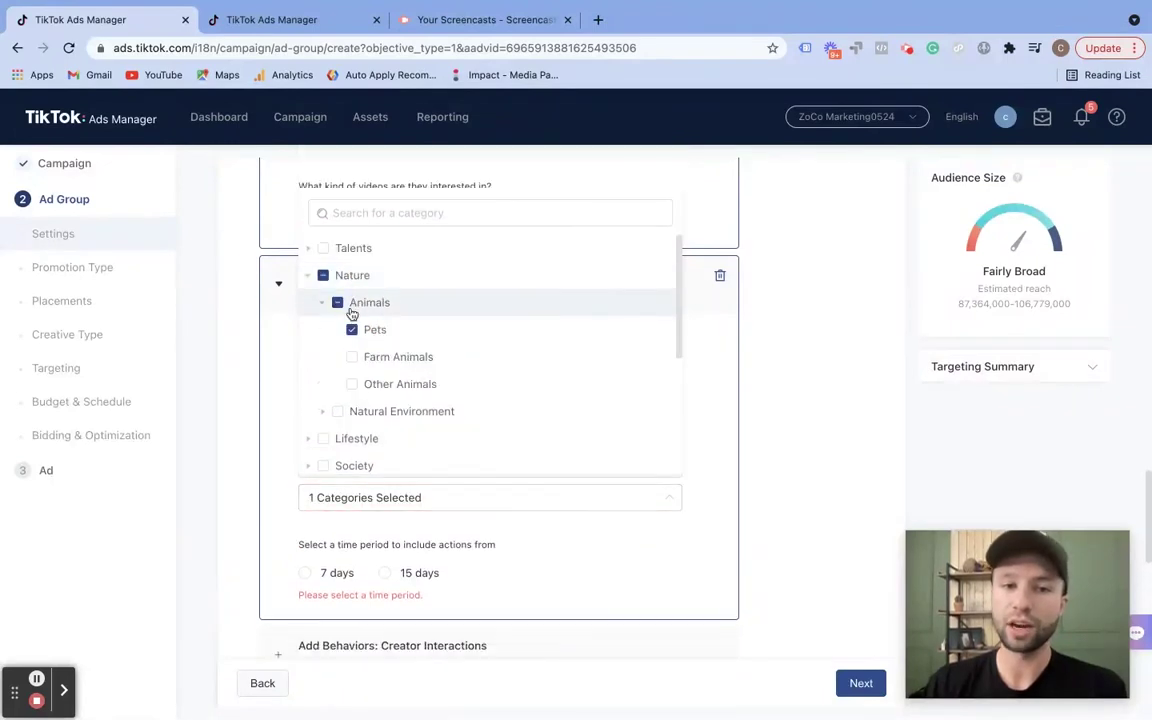
pyautogui.click(717, 486)
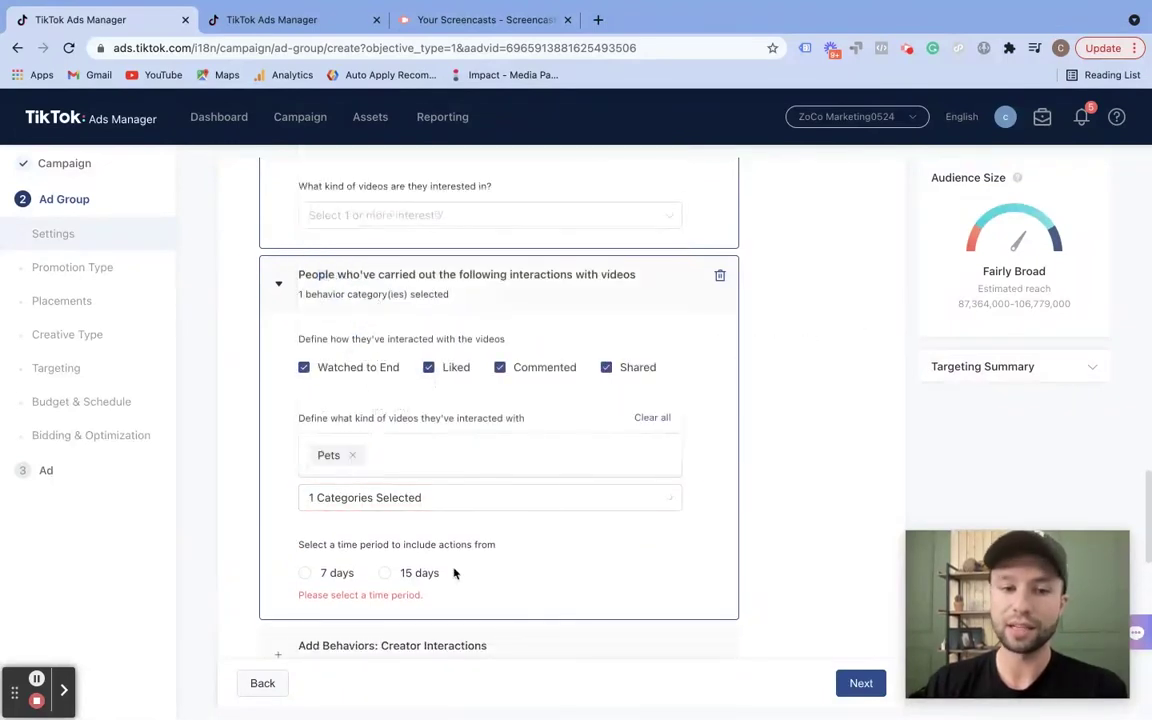
pyautogui.click(304, 573)
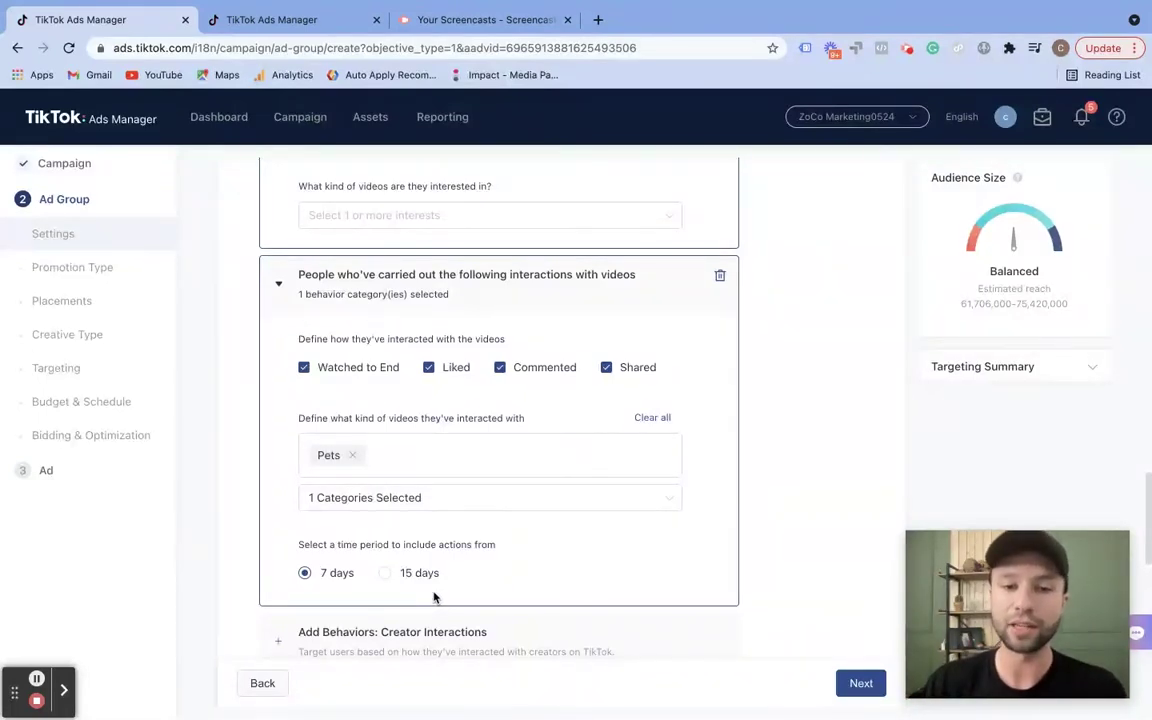
# Add Society to the video categories of the video interactions behavior.
pyautogui.click(420, 490)
pyautogui.scroll(-3, 373, 406)
pyautogui.click(322, 393)
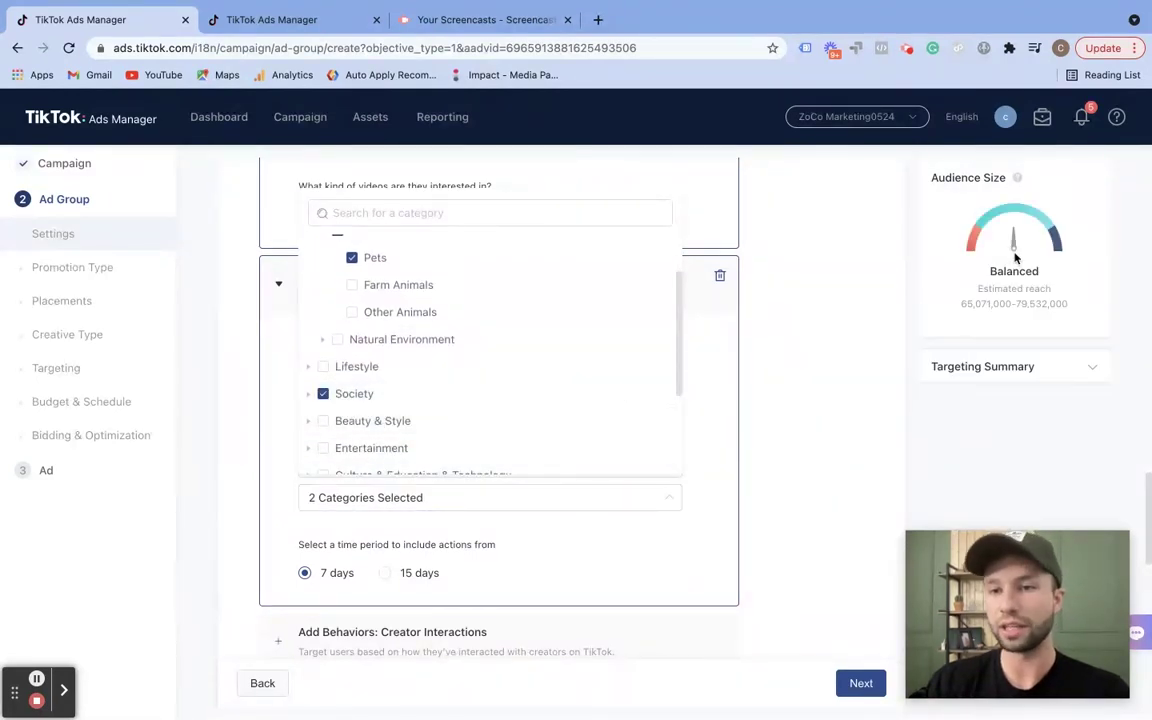
# Look through the remaining video categories, including the Sports subcategories under Sports & Outdoors.
pyautogui.scroll(-3, 420, 445)
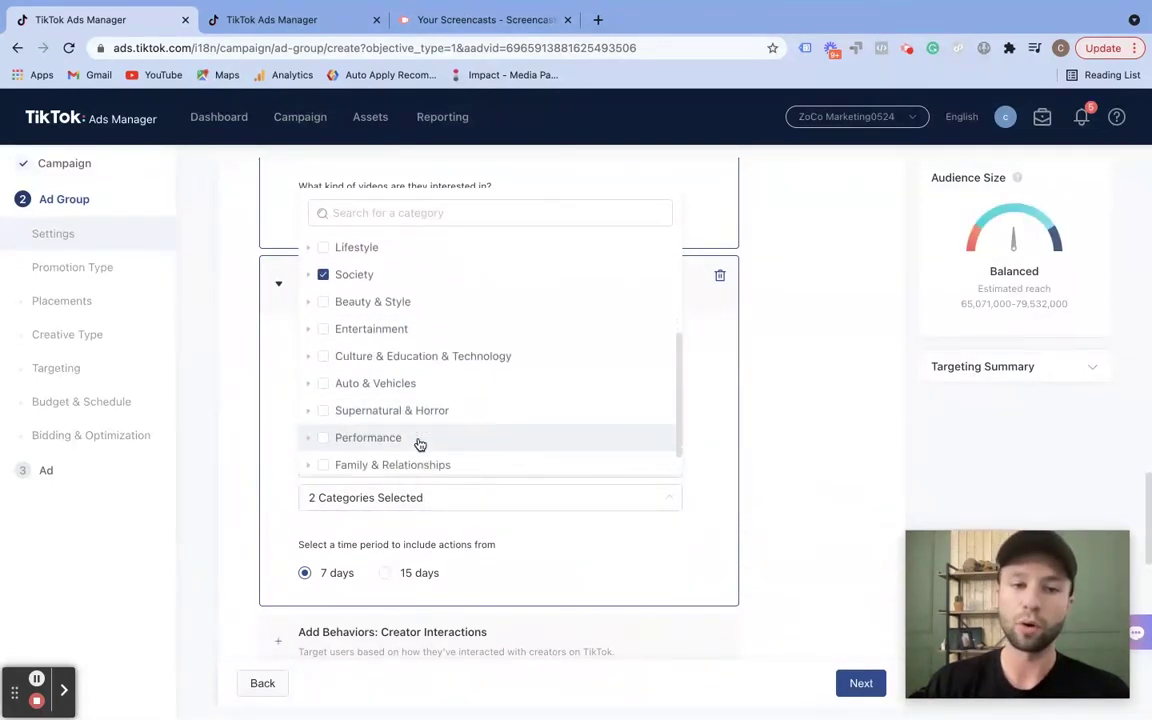
pyautogui.click(317, 462)
pyautogui.scroll(-2, 320, 463)
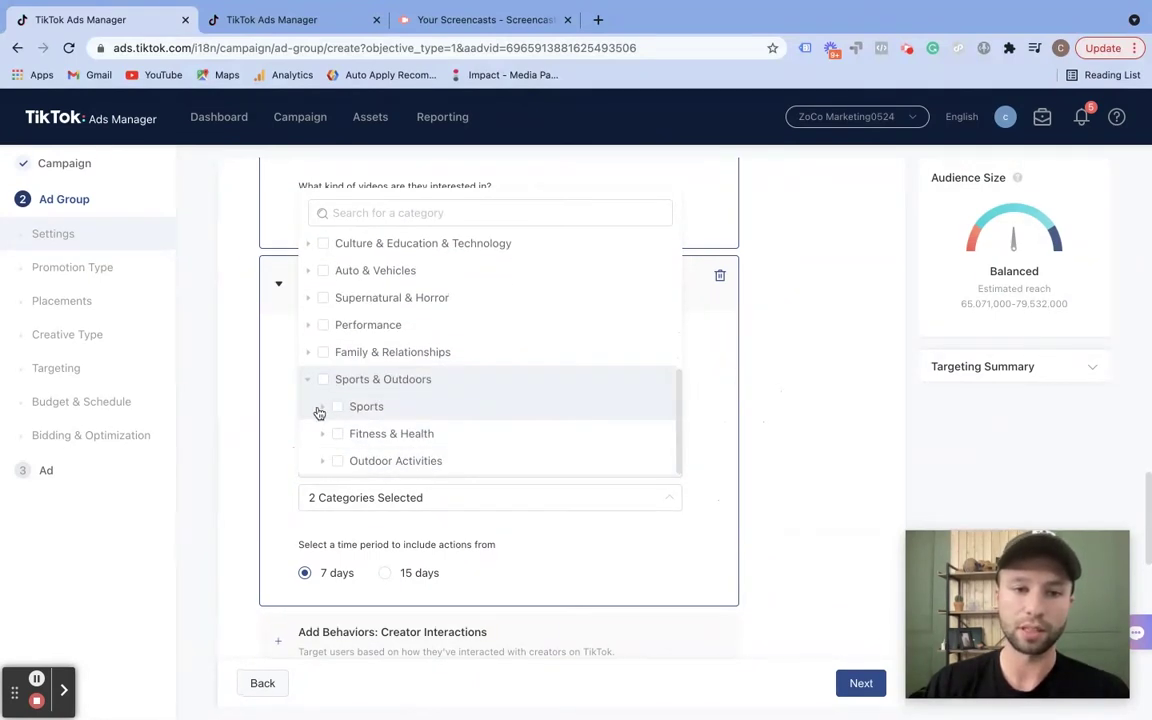
pyautogui.click(319, 410)
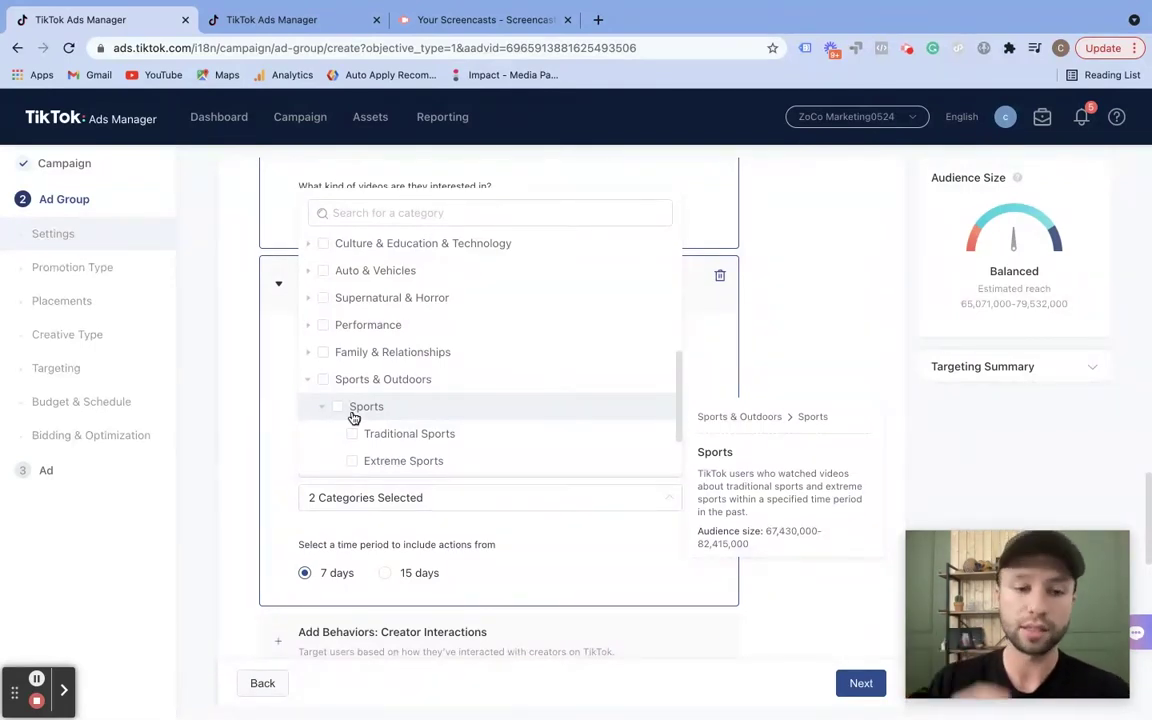
pyautogui.click(252, 367)
# Delete the video interactions behavior section from the ad group's targeting.
pyautogui.scroll(-2, 370, 445)
pyautogui.scroll(1, 483, 325)
pyautogui.click(720, 227)
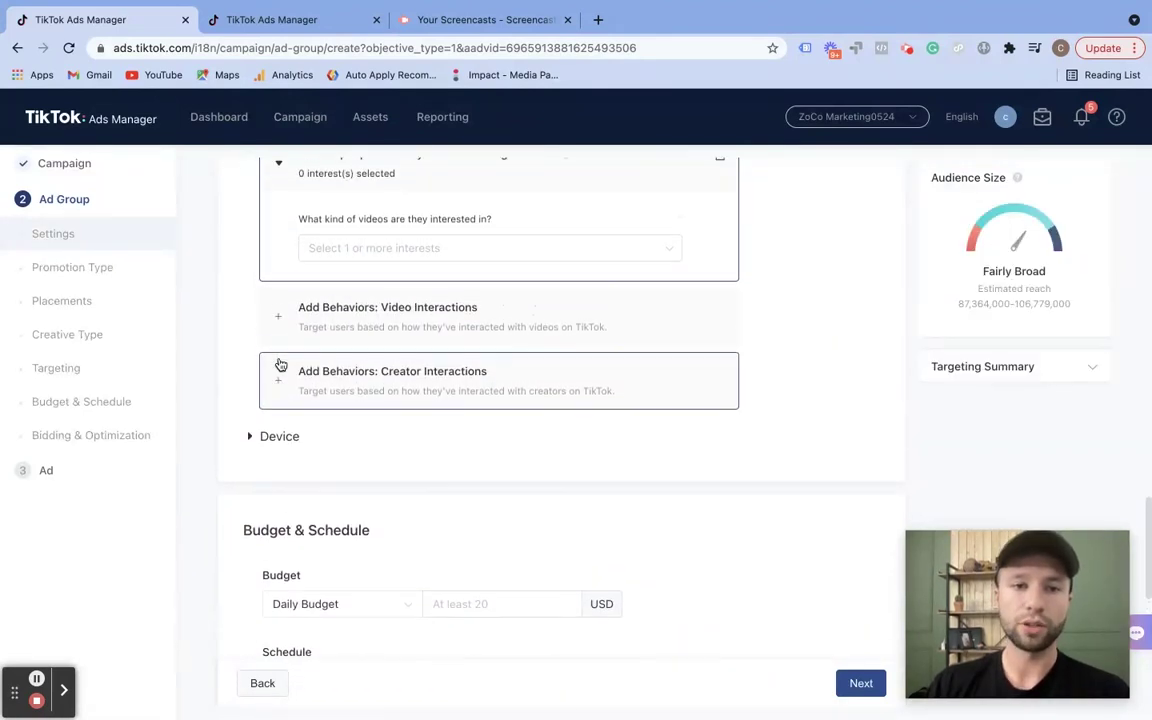
# Add the Creator Interactions behavior with Followed and Viewed Profile selected, and view its creator categories without choosing any.
pyautogui.click(284, 380)
pyautogui.scroll(-1, 458, 400)
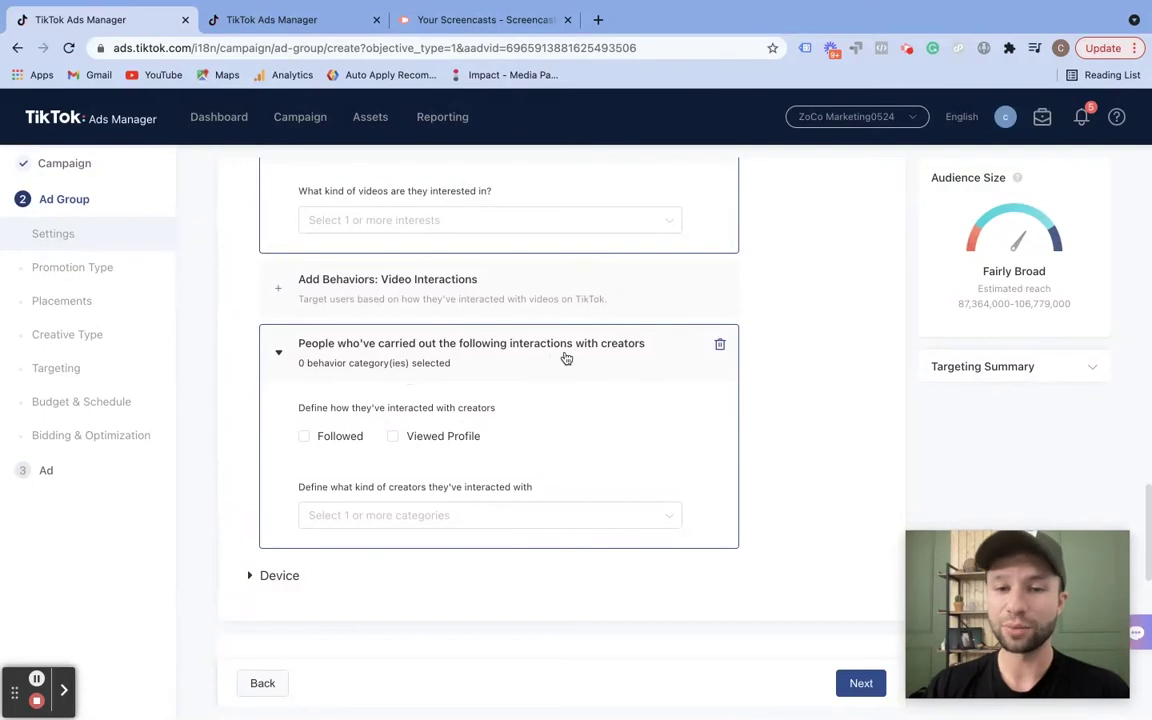
pyautogui.click(304, 437)
pyautogui.click(391, 437)
pyautogui.click(490, 517)
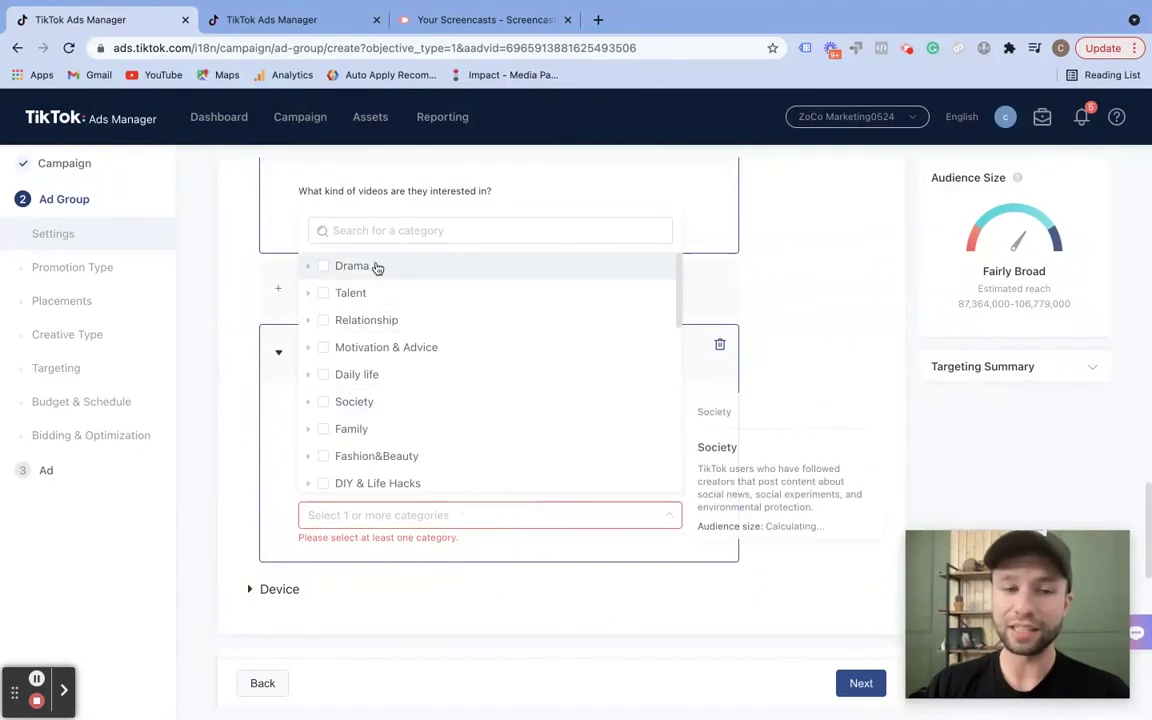
pyautogui.click(771, 288)
# Add the Video Interactions behavior section back to the targeting and review its options.
pyautogui.scroll(1, 545, 339)
pyautogui.click(349, 346)
pyautogui.scroll(-1, 355, 360)
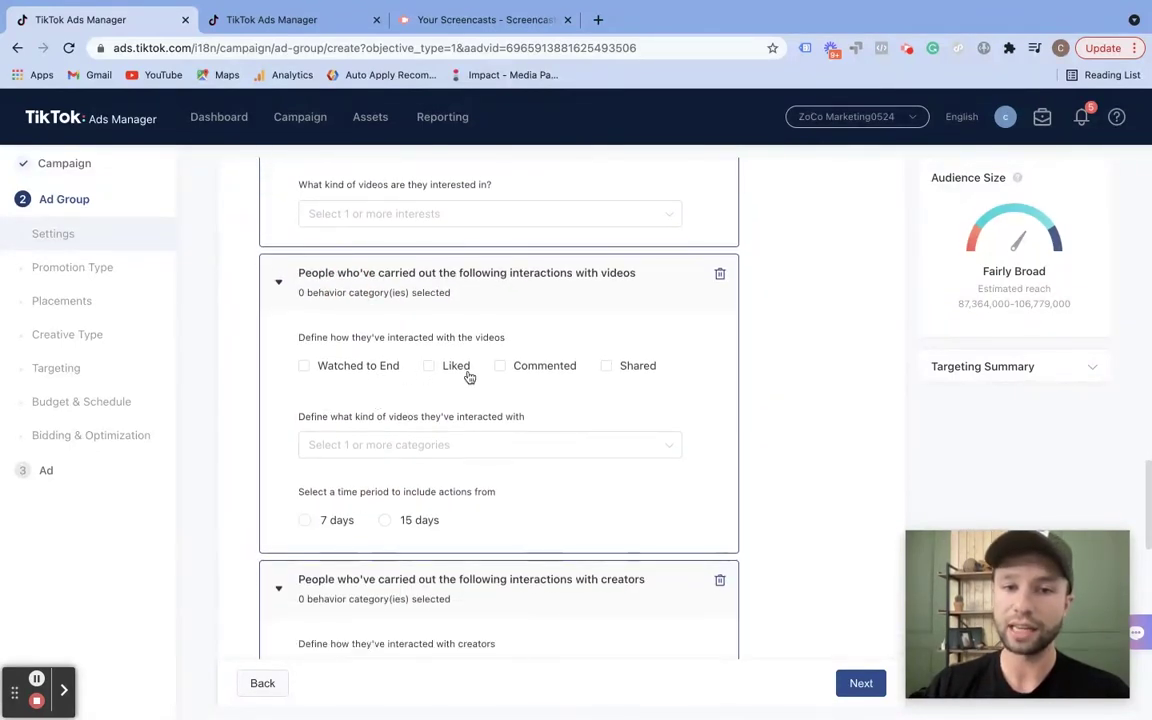
# Select the Drama creator category for the creator interactions behavior and look through the remaining creator categories.
pyautogui.scroll(-2, 614, 374)
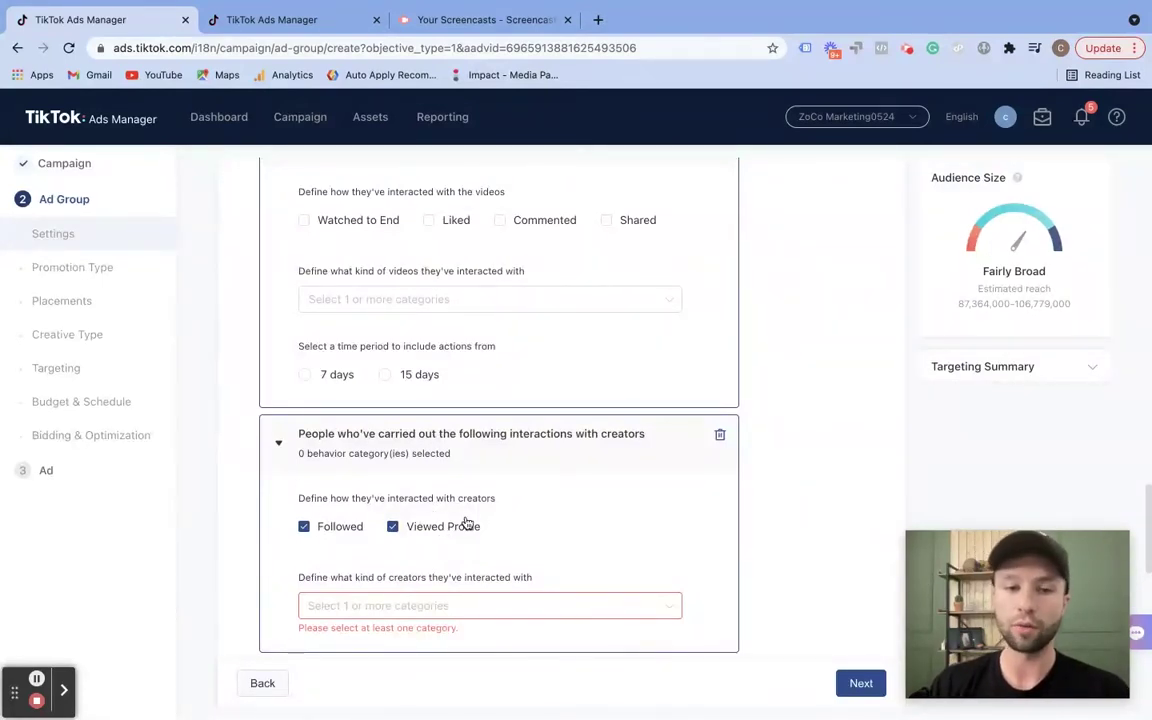
pyautogui.click(468, 606)
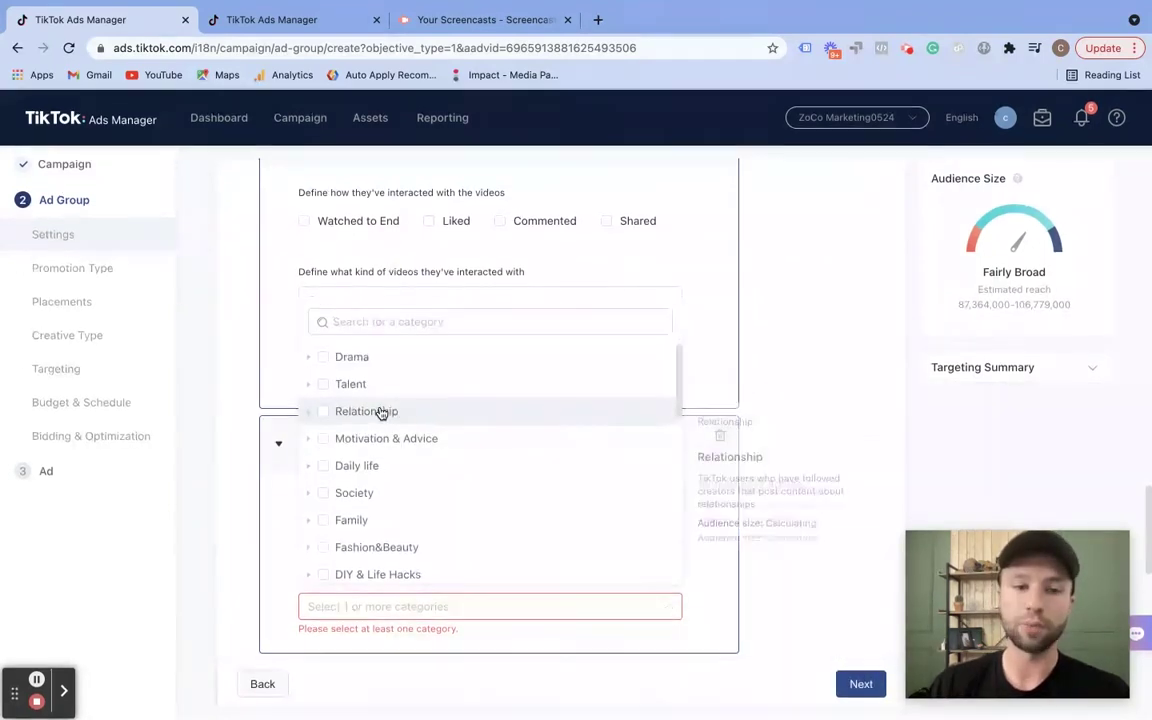
pyautogui.click(308, 357)
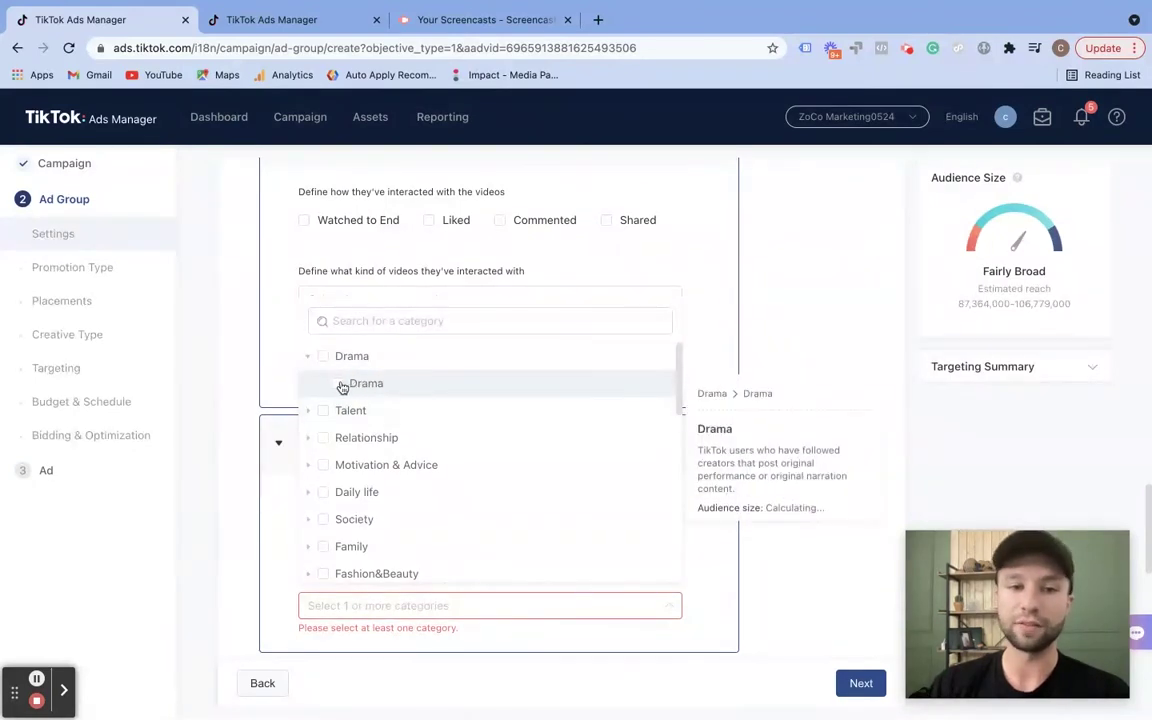
pyautogui.click(341, 385)
pyautogui.scroll(-2, 432, 501)
pyautogui.scroll(2, 432, 501)
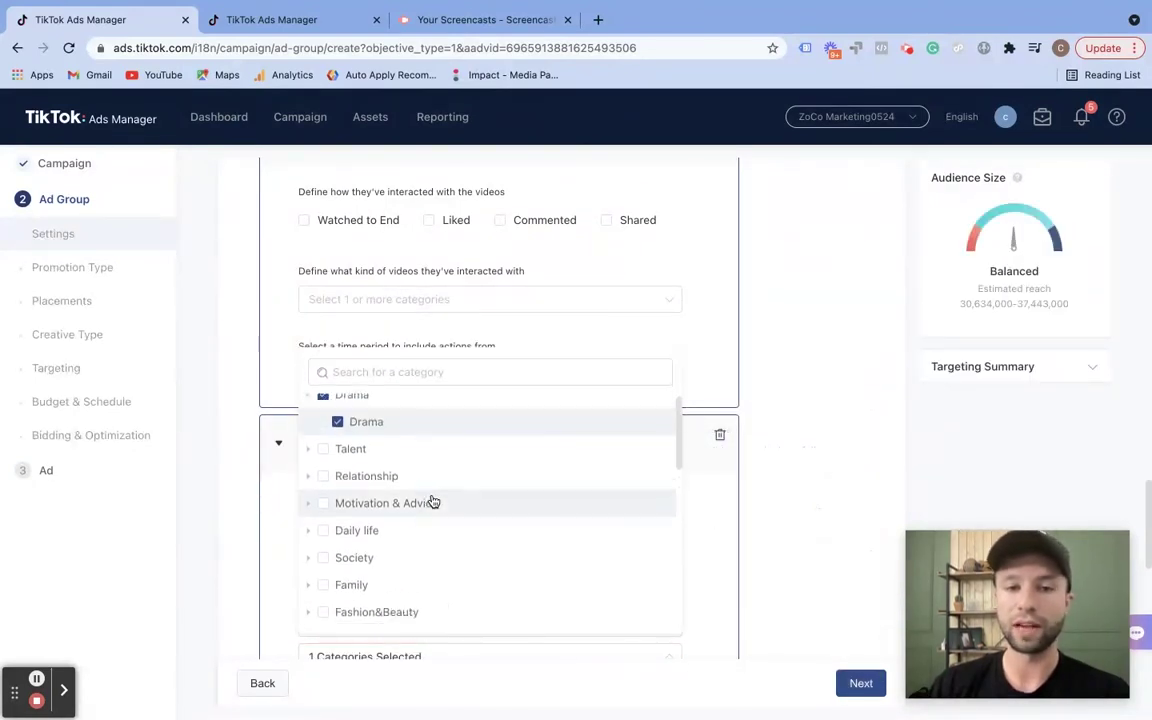
pyautogui.scroll(1, 433, 501)
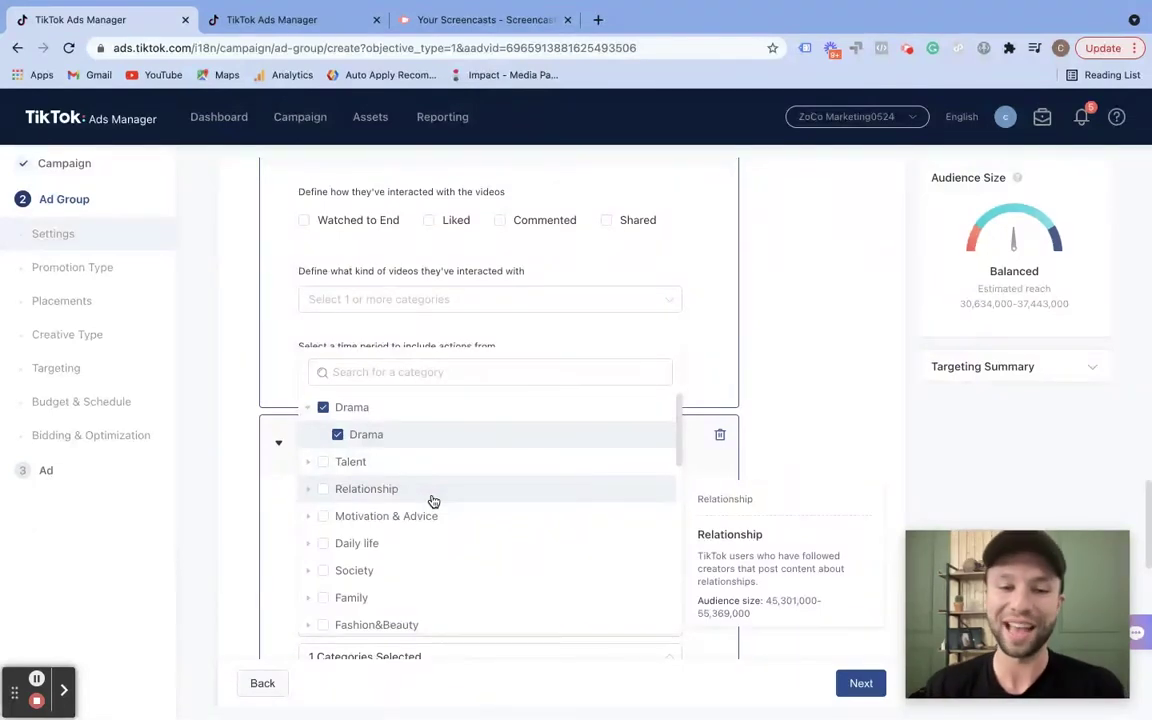
pyautogui.scroll(-6, 386, 504)
pyautogui.scroll(-5, 389, 507)
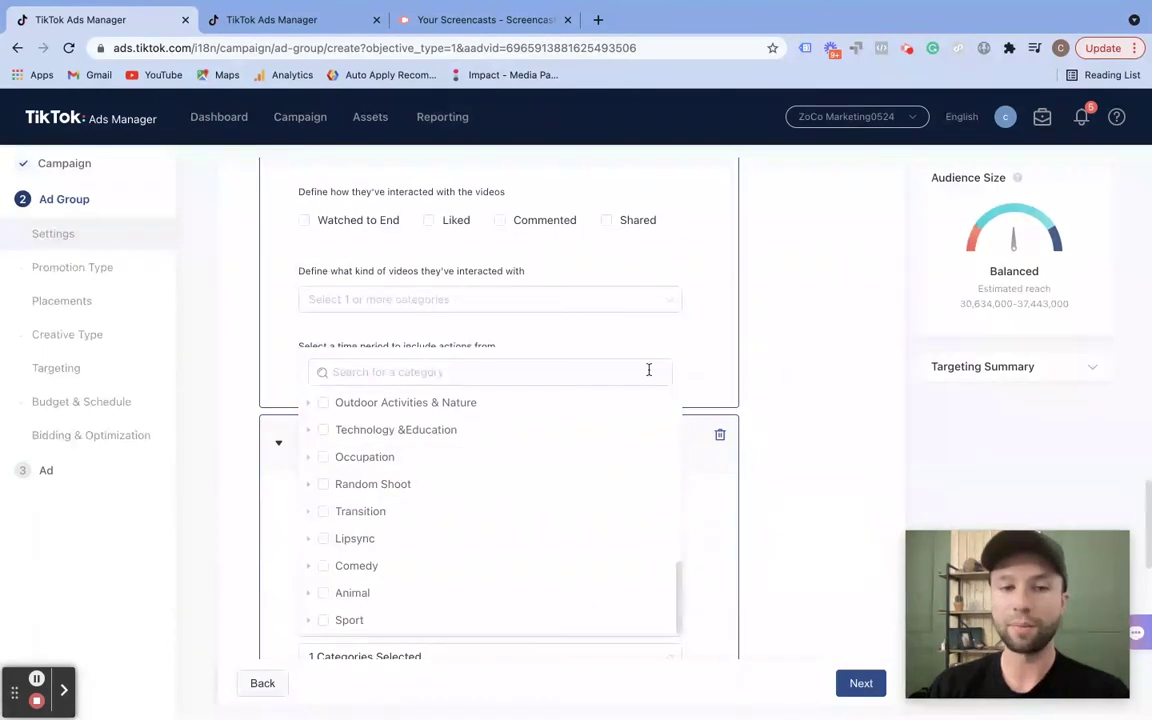
pyautogui.click(257, 363)
# Delete the creator interactions behavior section from the ad group's targeting.
pyautogui.scroll(3, 377, 422)
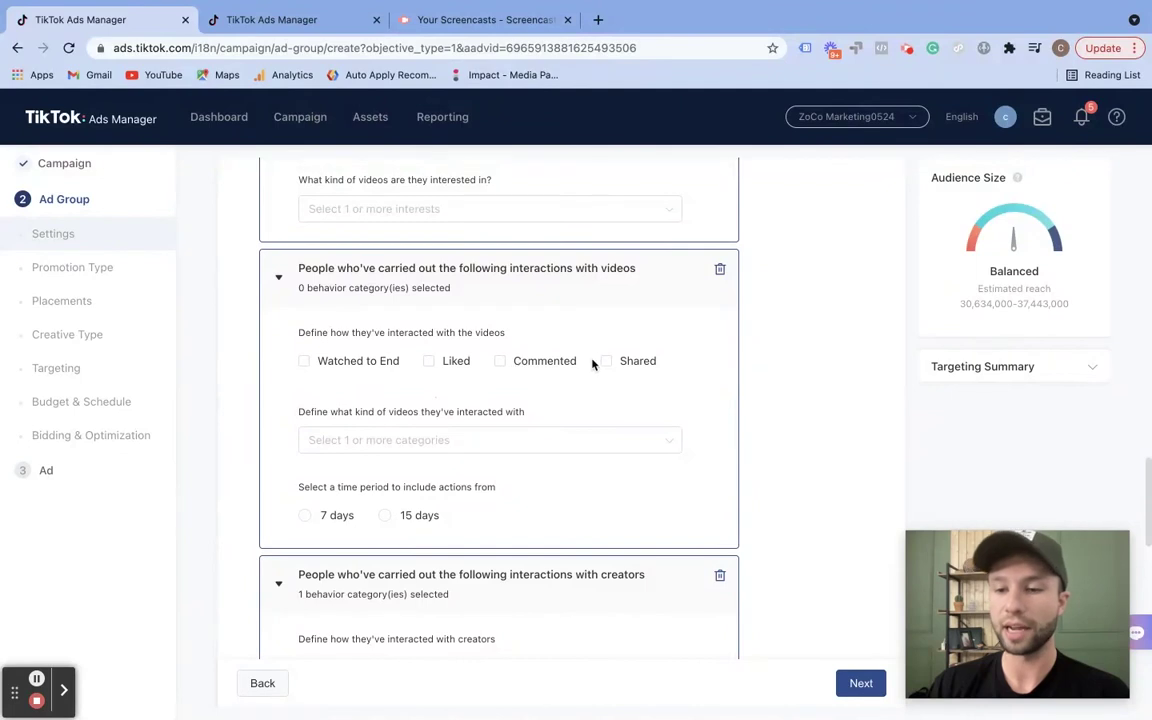
pyautogui.scroll(-3, 592, 366)
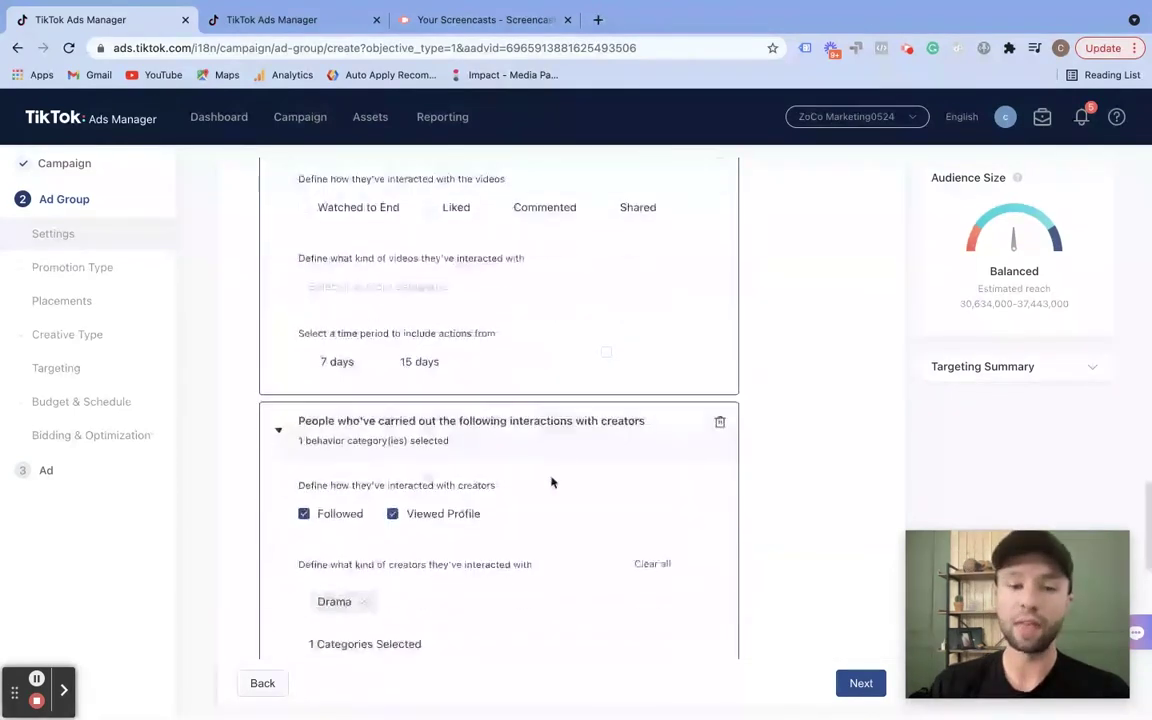
pyautogui.scroll(-4, 661, 442)
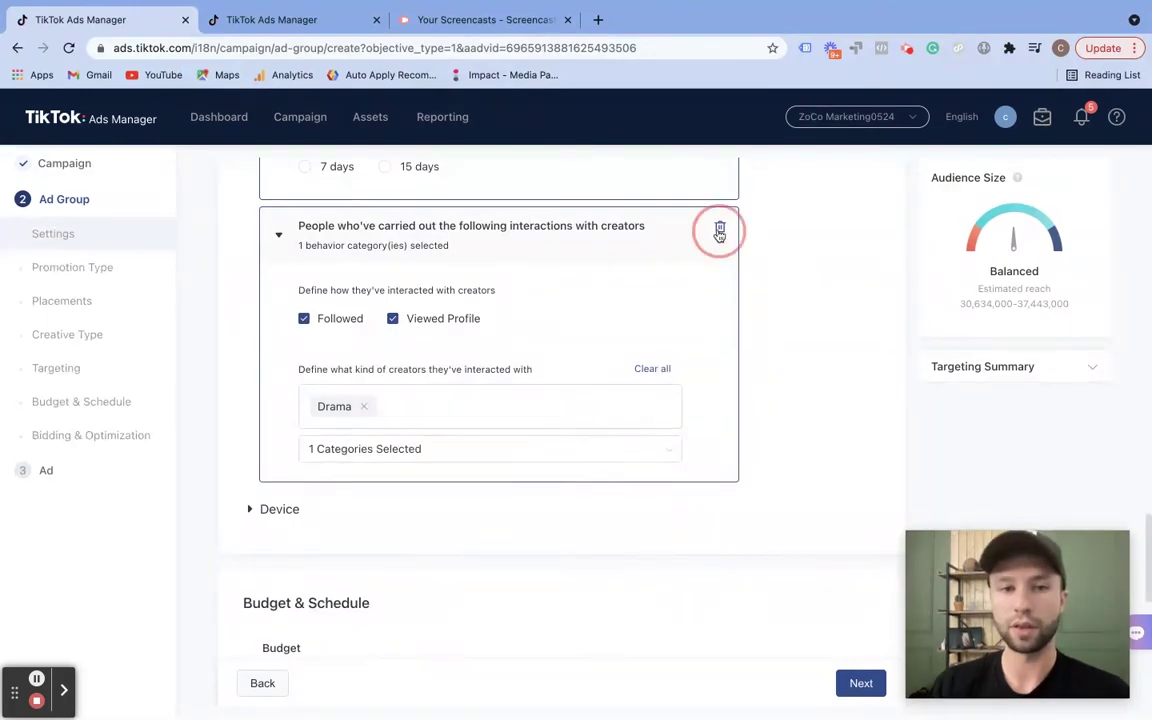
pyautogui.click(719, 228)
pyautogui.scroll(2, 543, 329)
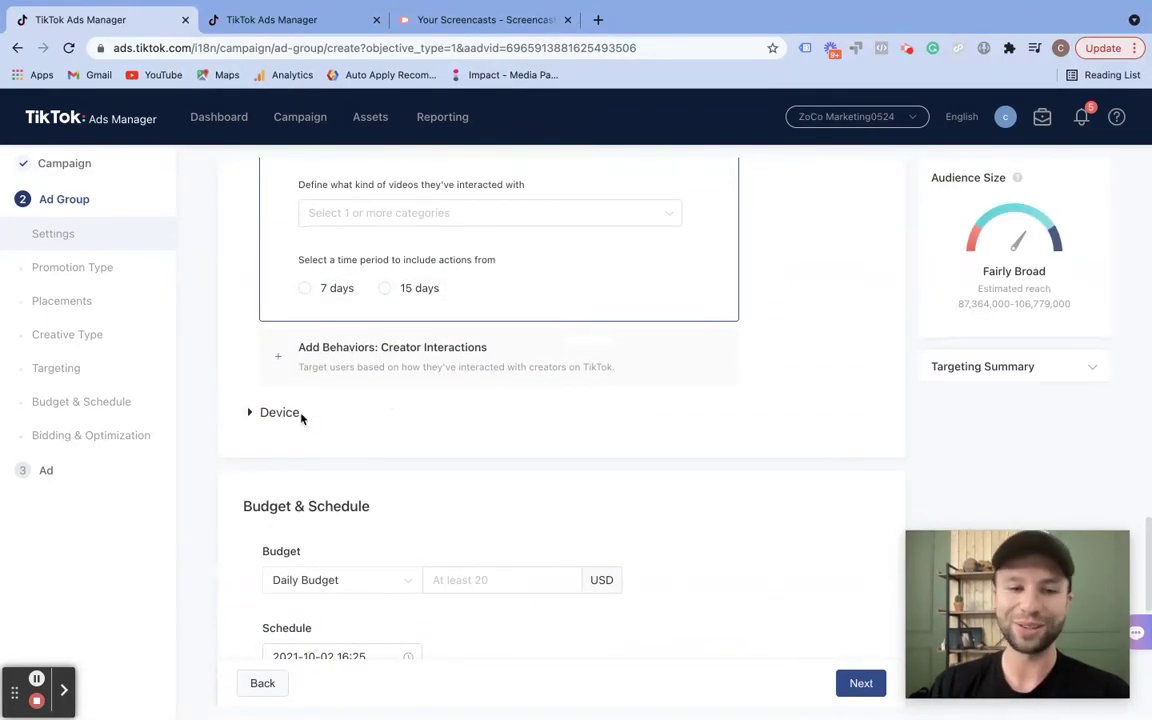
# Expand the Device targeting settings and look through the available Android and iOS versions without choosing one.
pyautogui.click(249, 413)
pyautogui.scroll(-3, 386, 458)
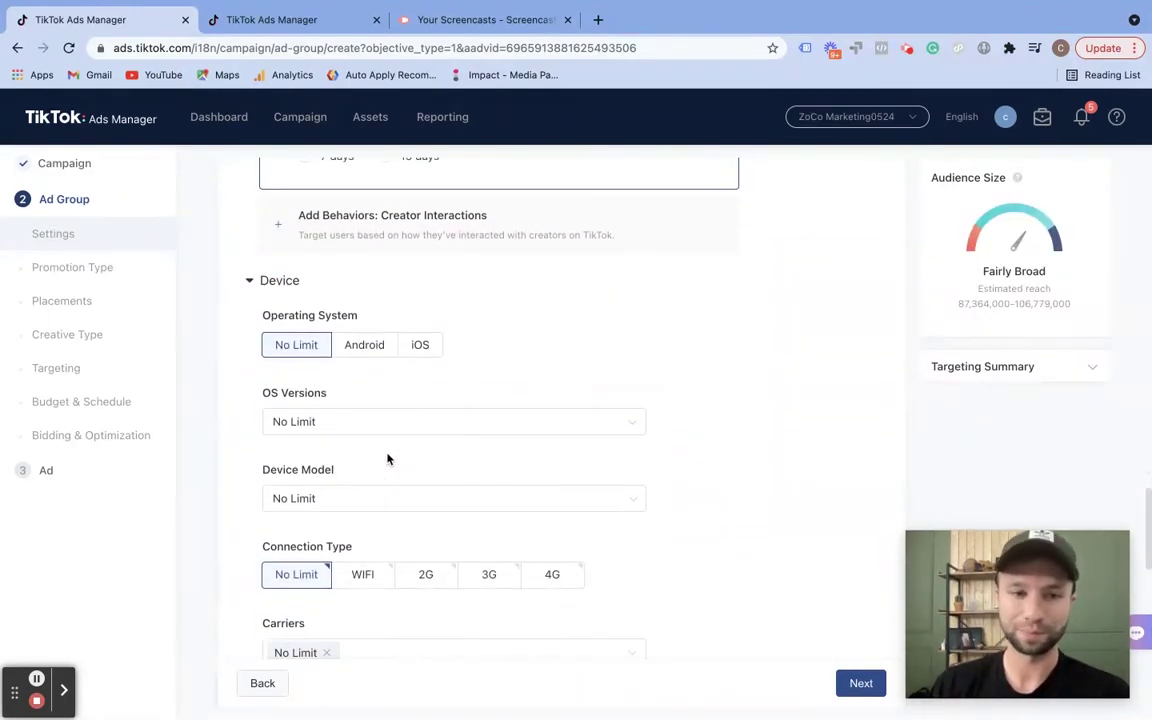
pyautogui.scroll(-1, 420, 393)
pyautogui.click(470, 378)
pyautogui.scroll(-5, 406, 499)
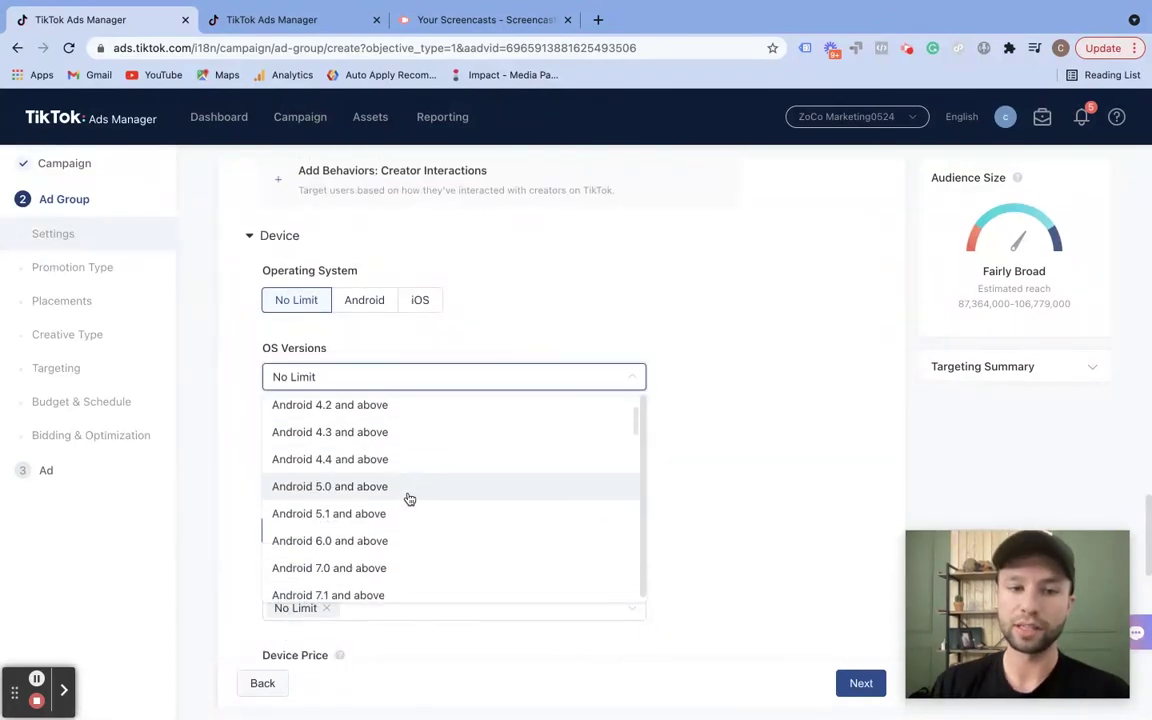
pyautogui.scroll(-15, 408, 498)
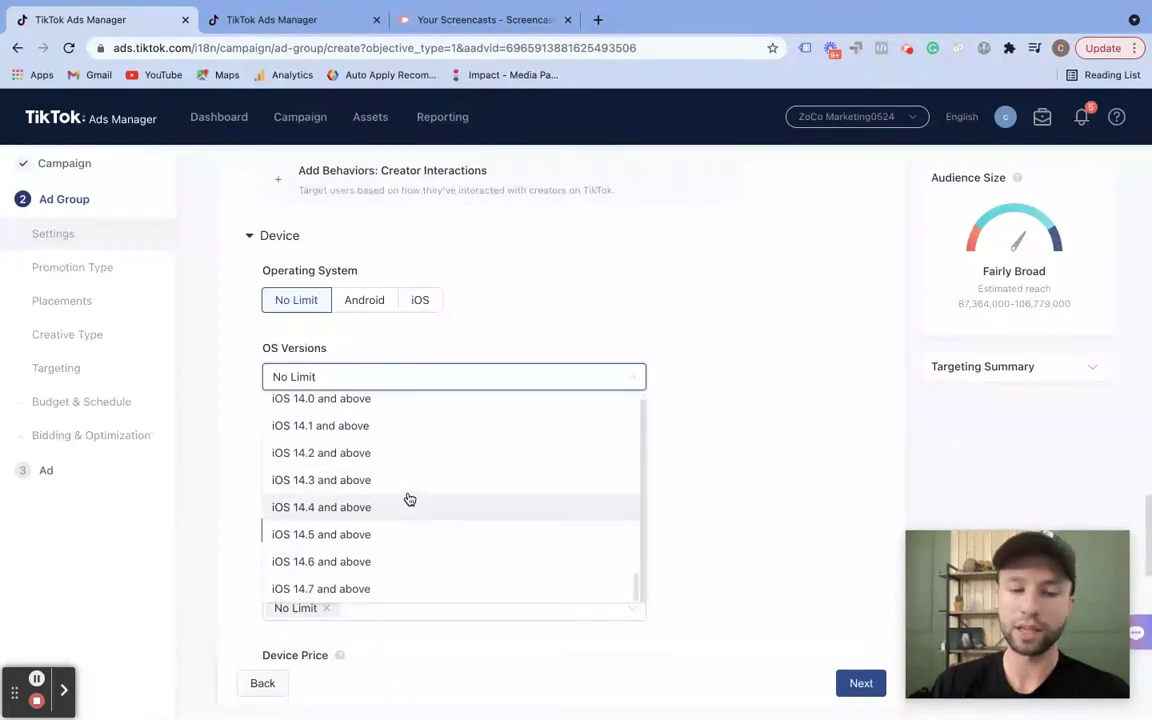
pyautogui.scroll(4, 427, 422)
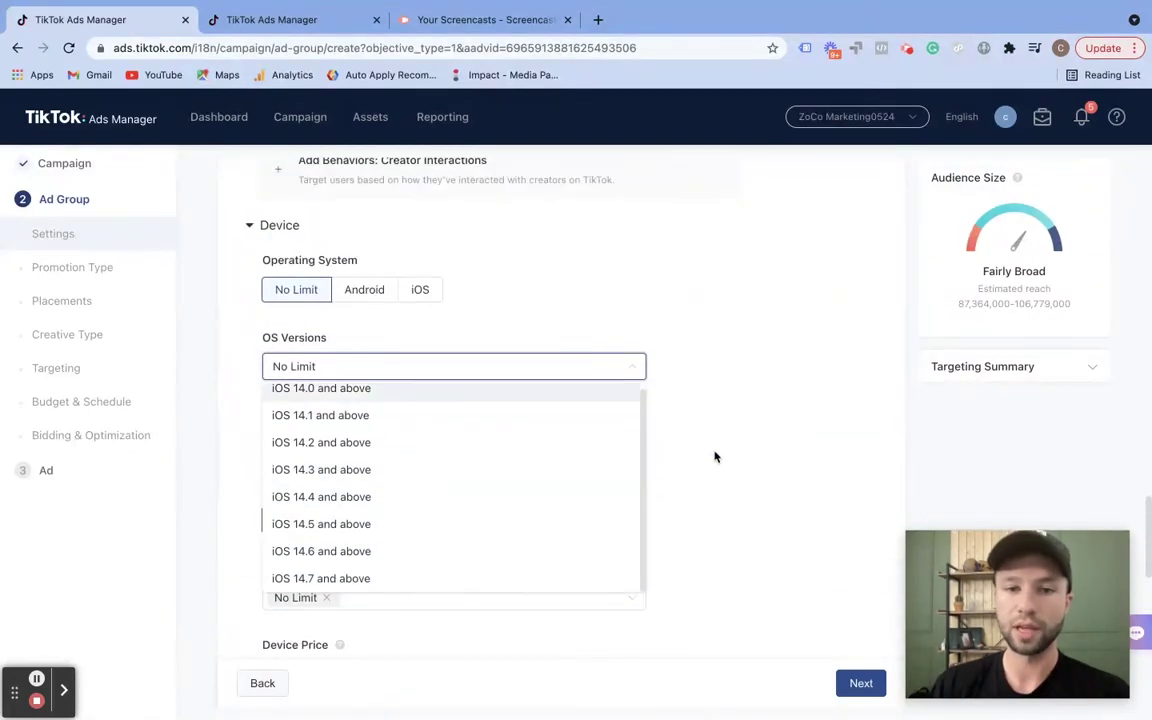
pyautogui.click(697, 450)
# Look through the device brands available for Device Model targeting without selecting any.
pyautogui.scroll(-1, 650, 435)
pyautogui.click(519, 380)
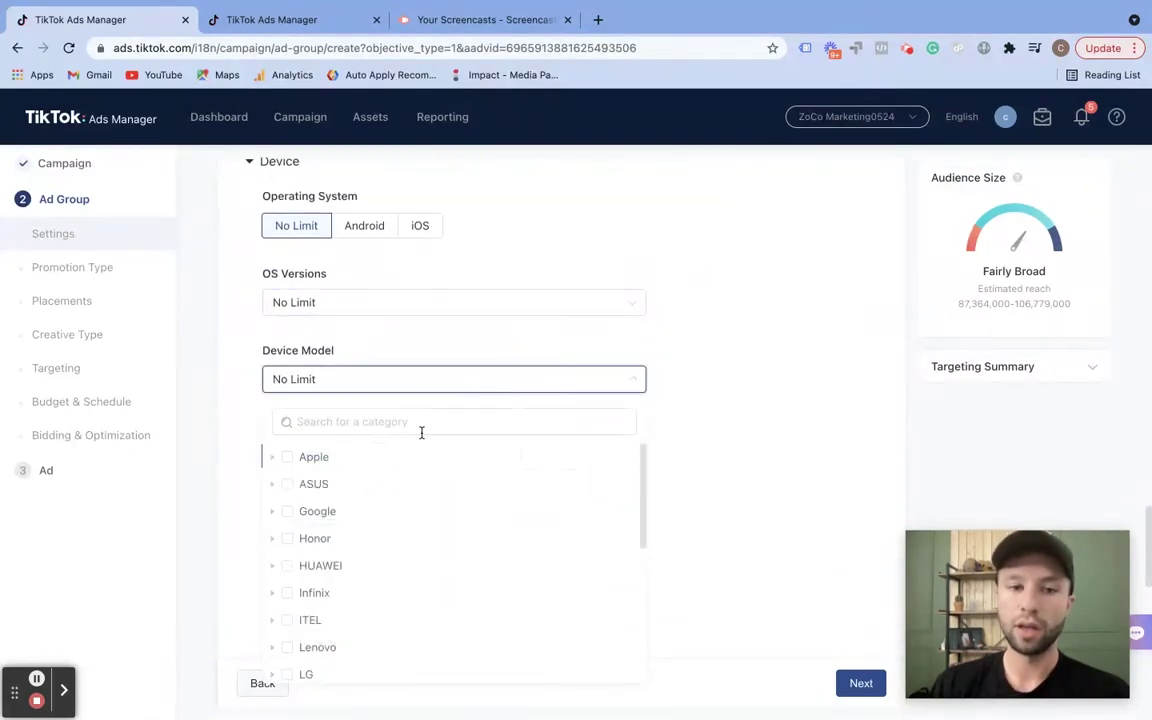
pyautogui.scroll(-5, 394, 543)
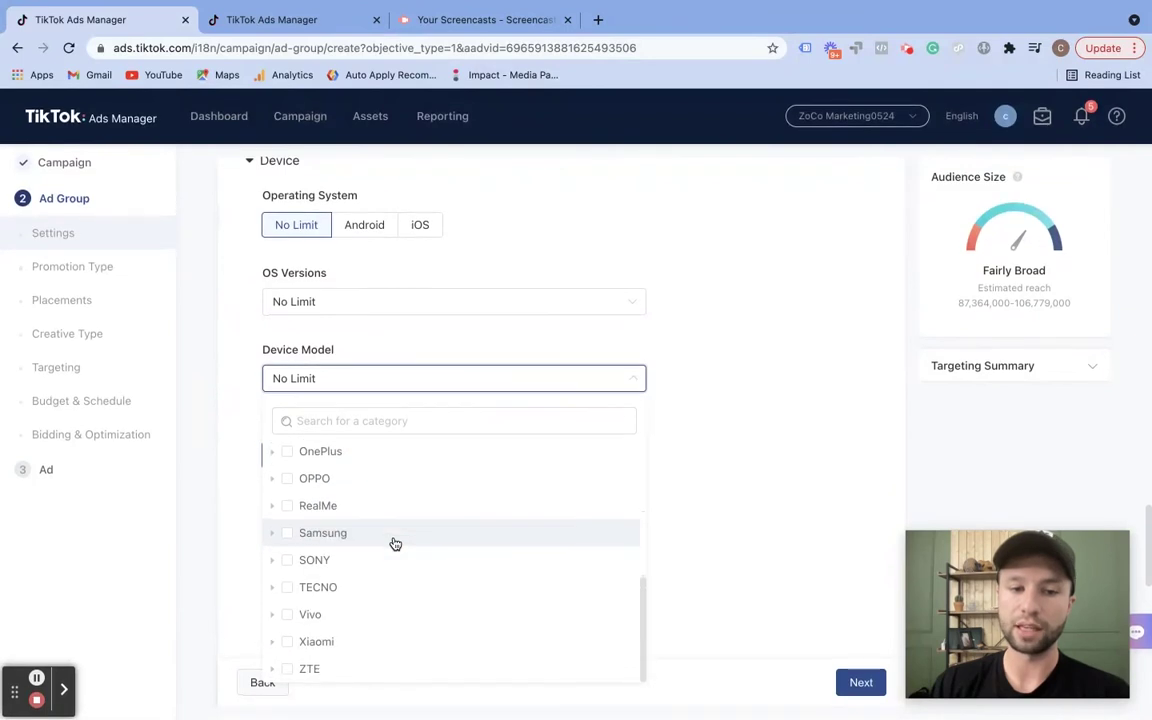
pyautogui.scroll(5, 336, 532)
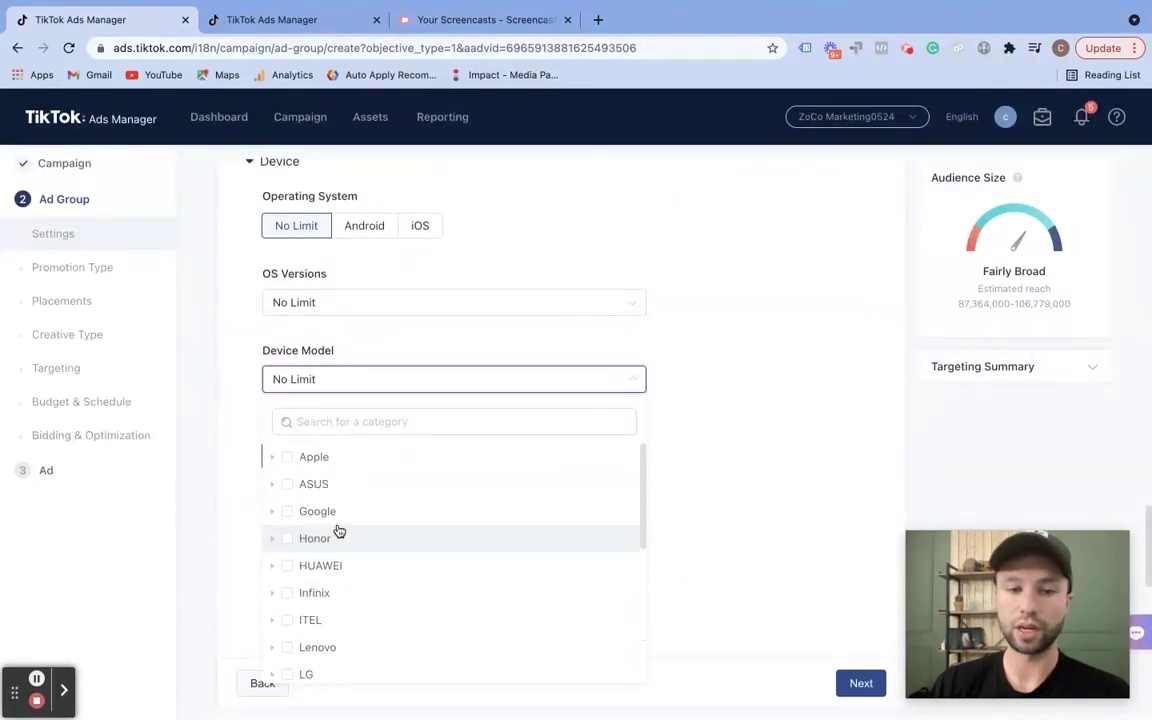
pyautogui.click(720, 432)
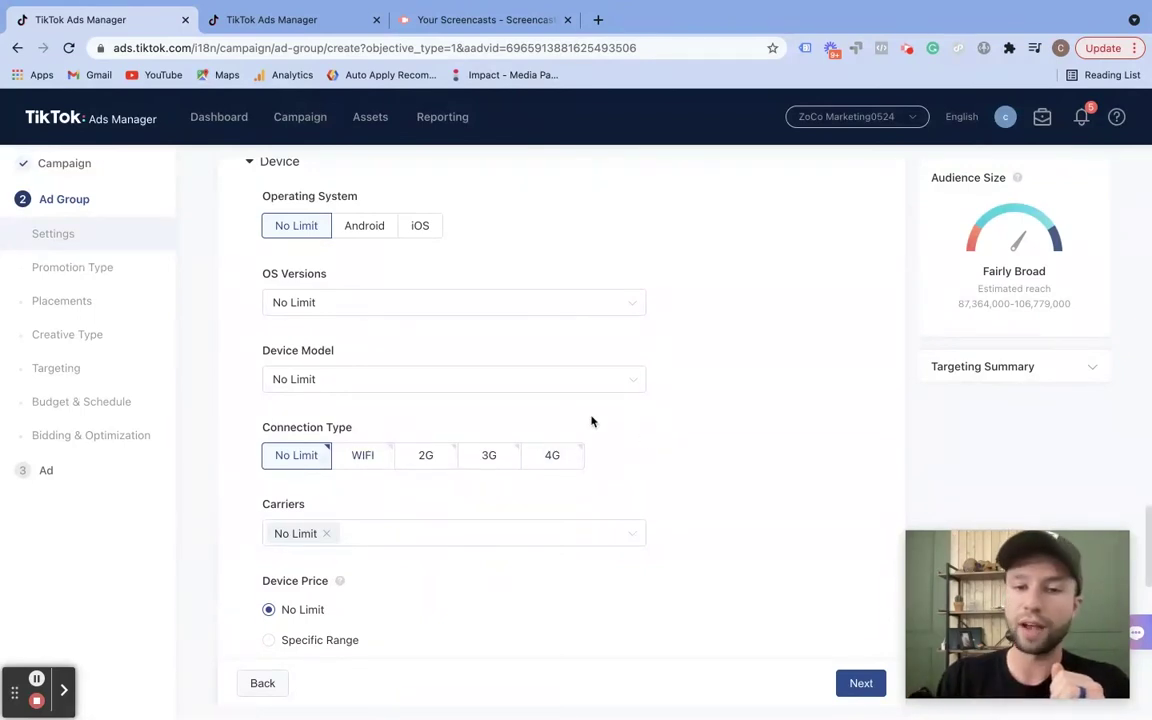
# Review the US carriers available for targeting without selecting any.
pyautogui.scroll(-2, 455, 505)
pyautogui.click(393, 468)
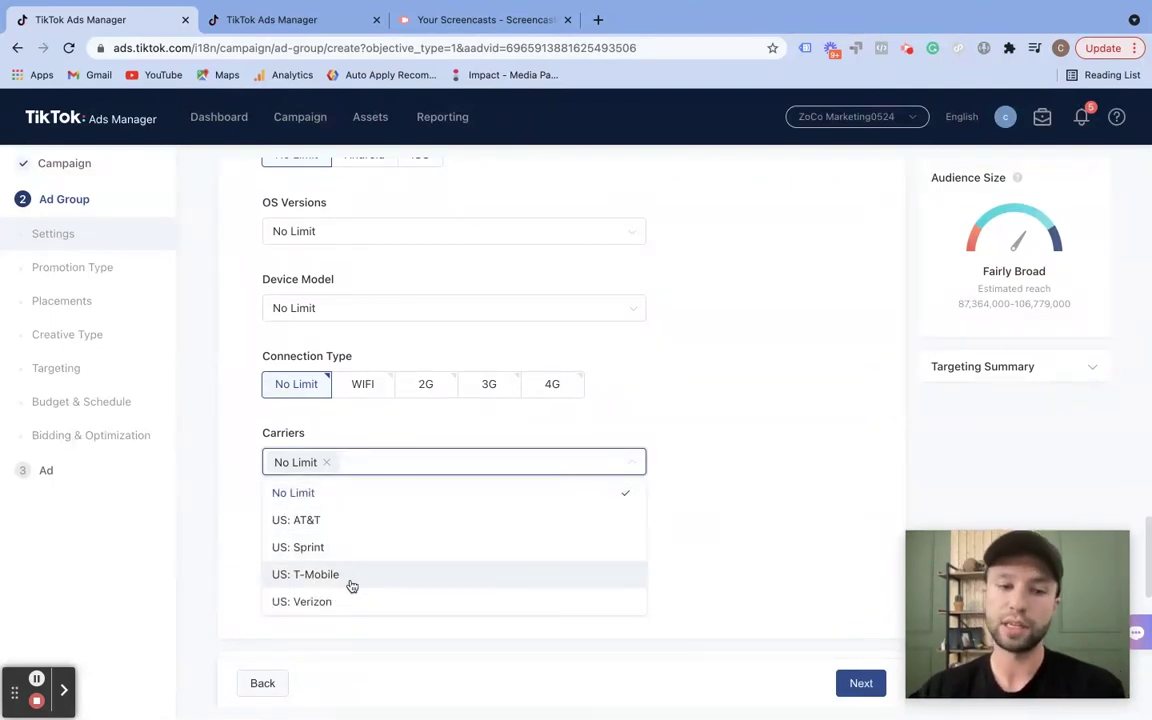
pyautogui.scroll(-1, 359, 601)
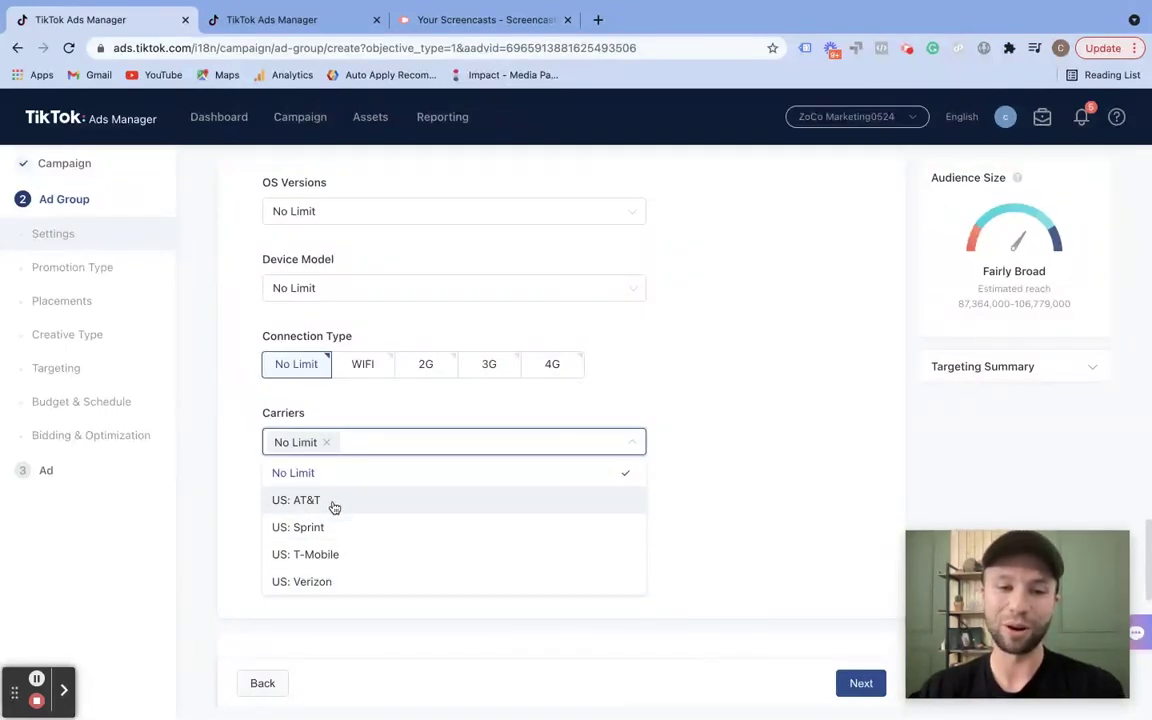
pyautogui.click(240, 500)
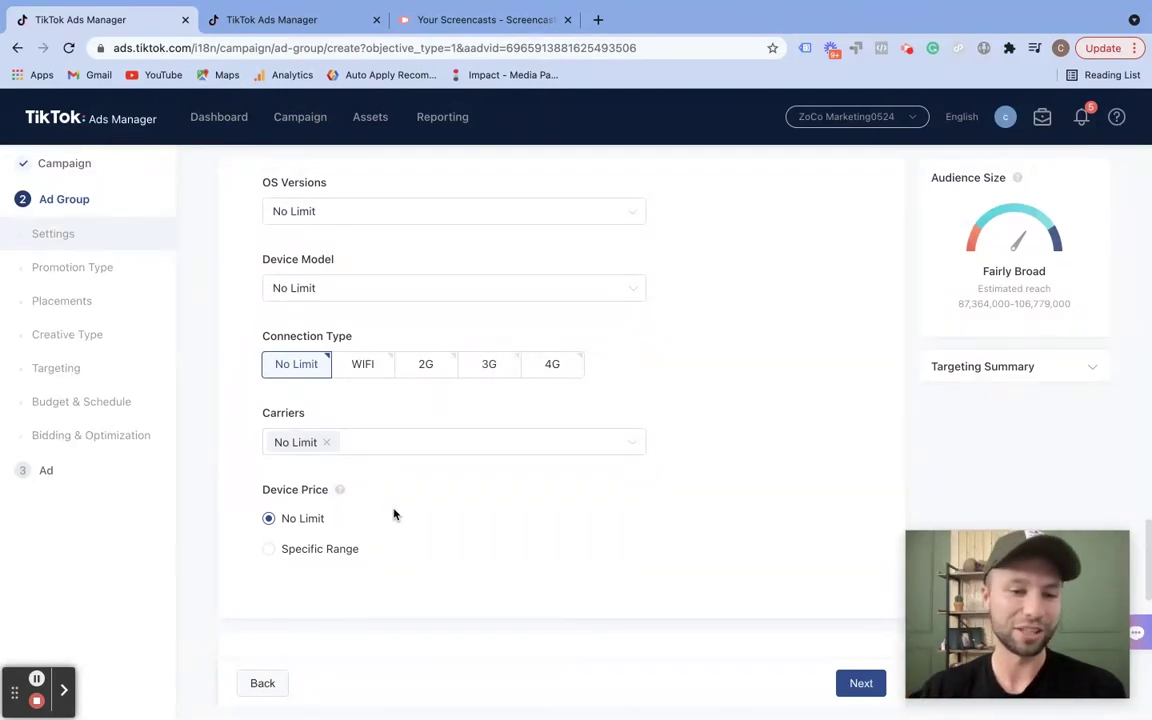
# Switch Device Price targeting to a specific range and set its upper limit to 1000+ USD.
pyautogui.scroll(-1, 368, 509)
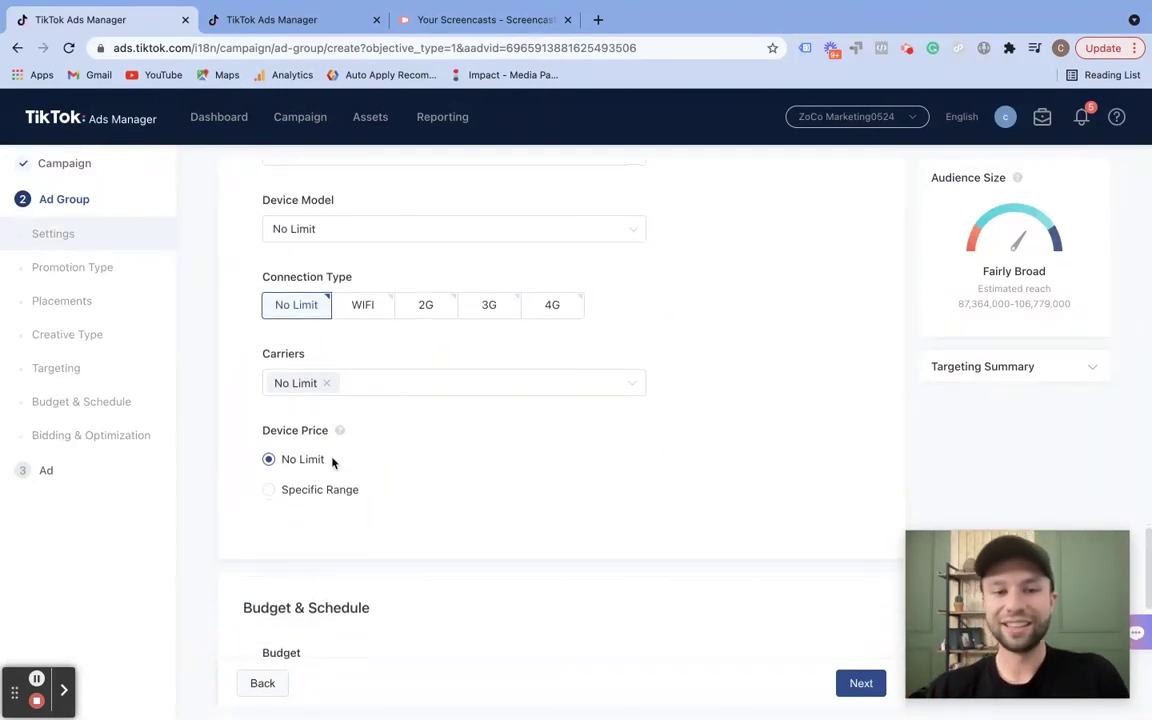
pyautogui.moveTo(337, 433)
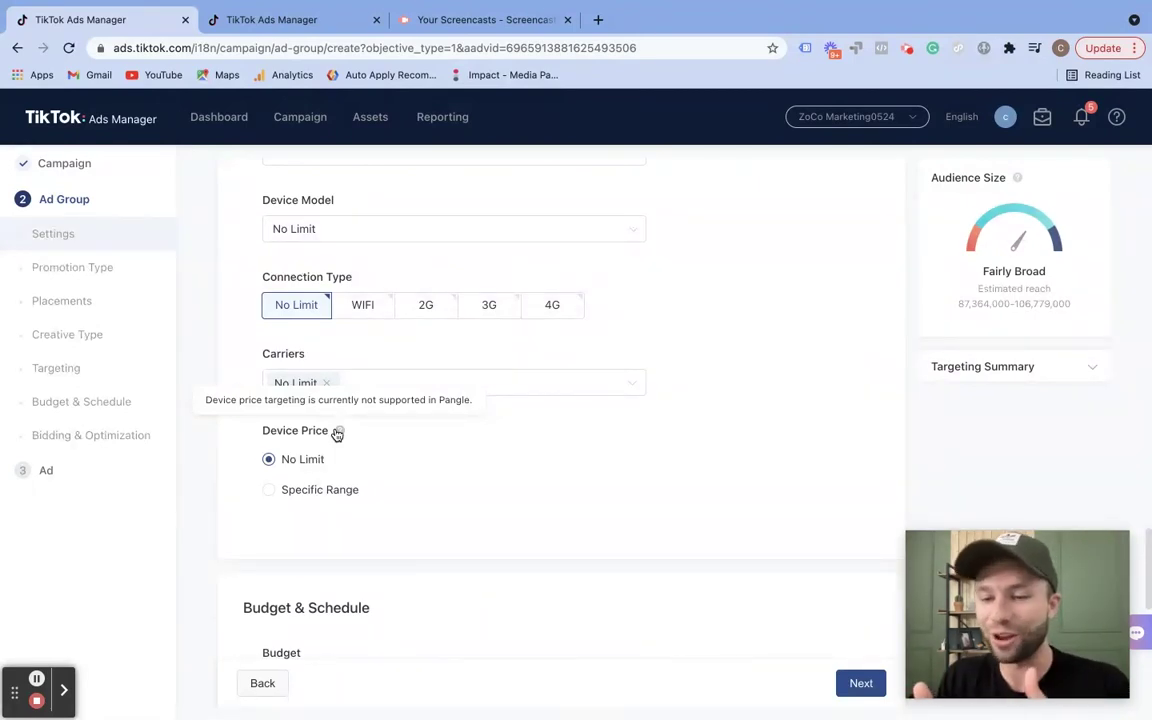
pyautogui.click(269, 490)
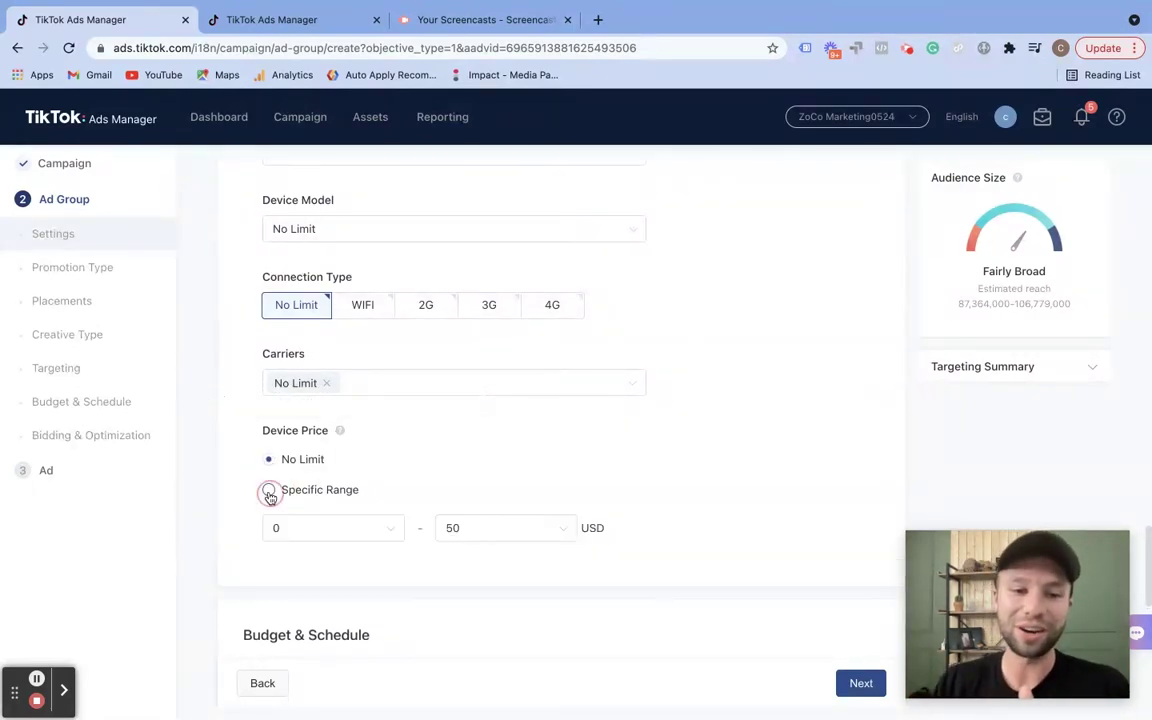
pyautogui.click(530, 536)
pyautogui.scroll(-3, 526, 628)
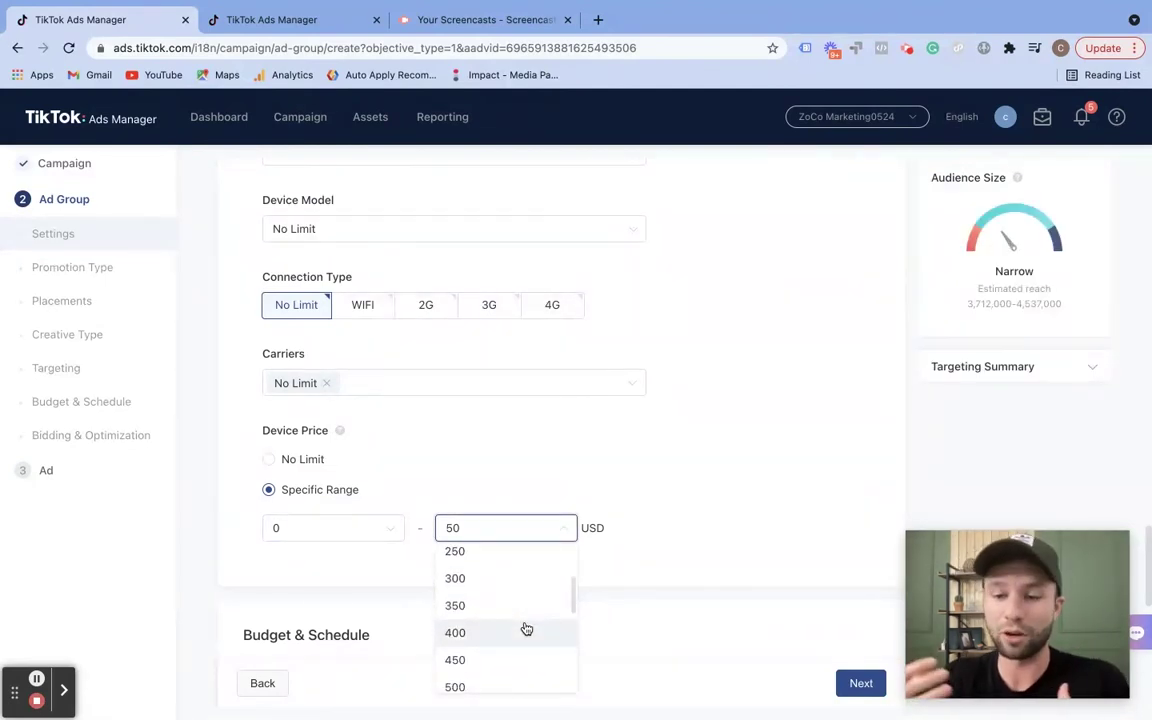
pyautogui.scroll(-2, 532, 638)
pyautogui.scroll(-5, 545, 638)
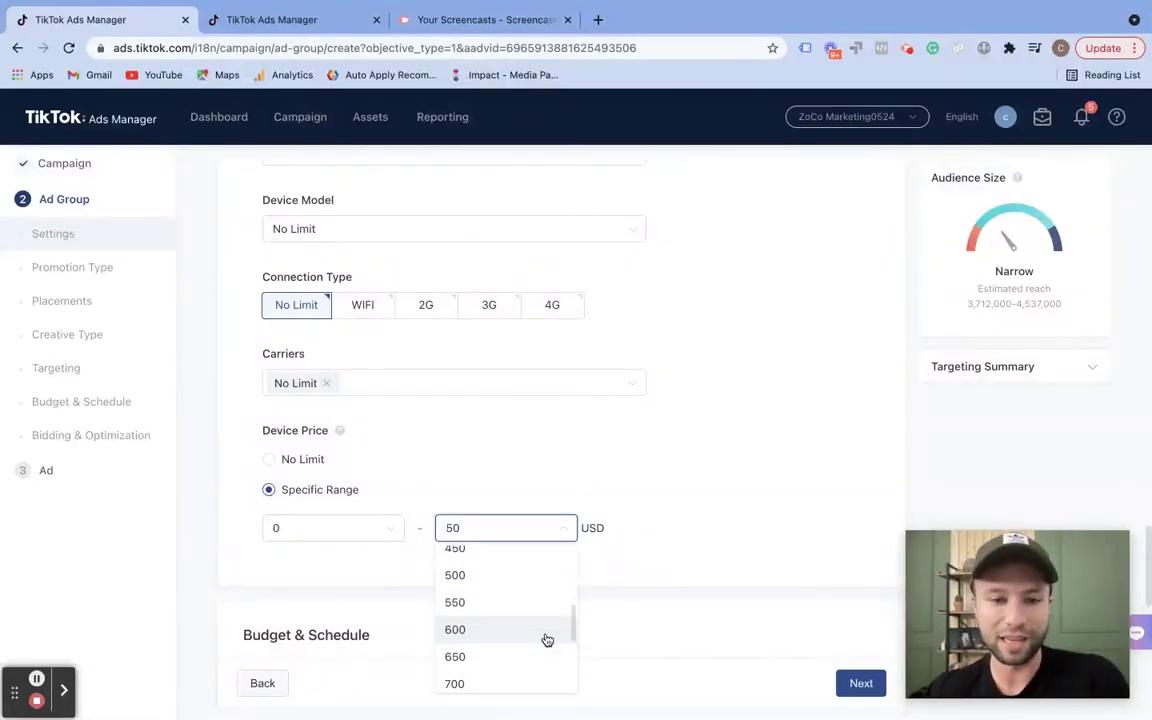
pyautogui.scroll(-1, 515, 585)
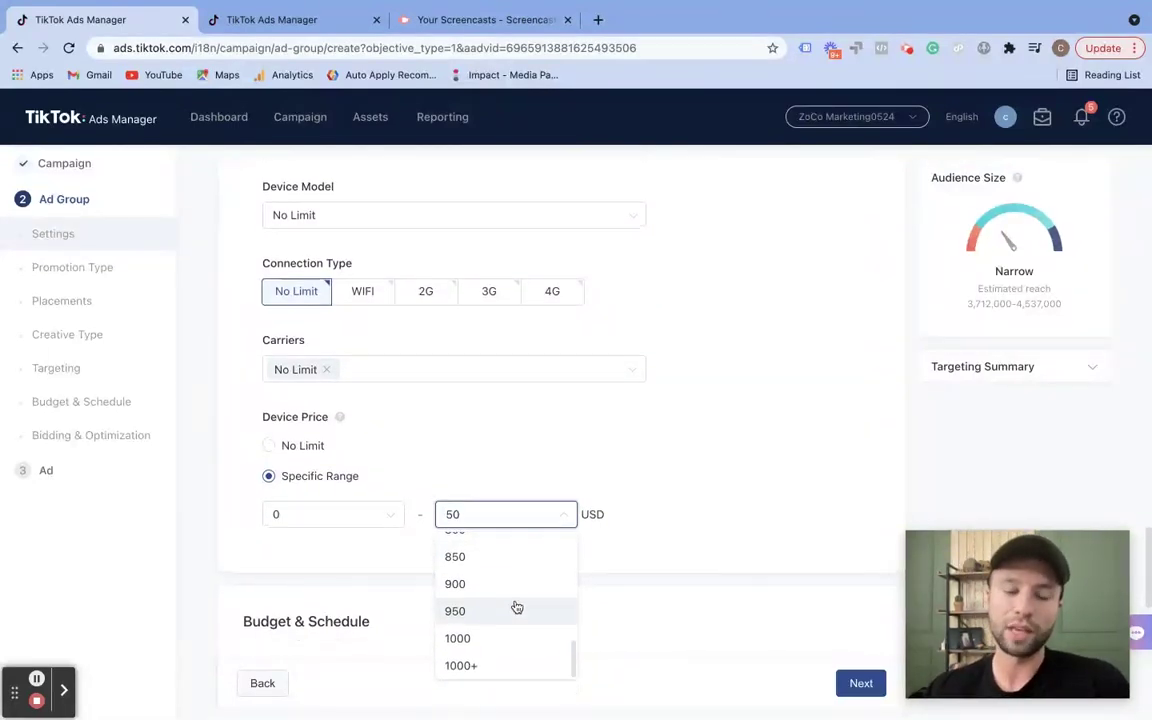
pyautogui.scroll(2, 514, 605)
pyautogui.scroll(-3, 505, 640)
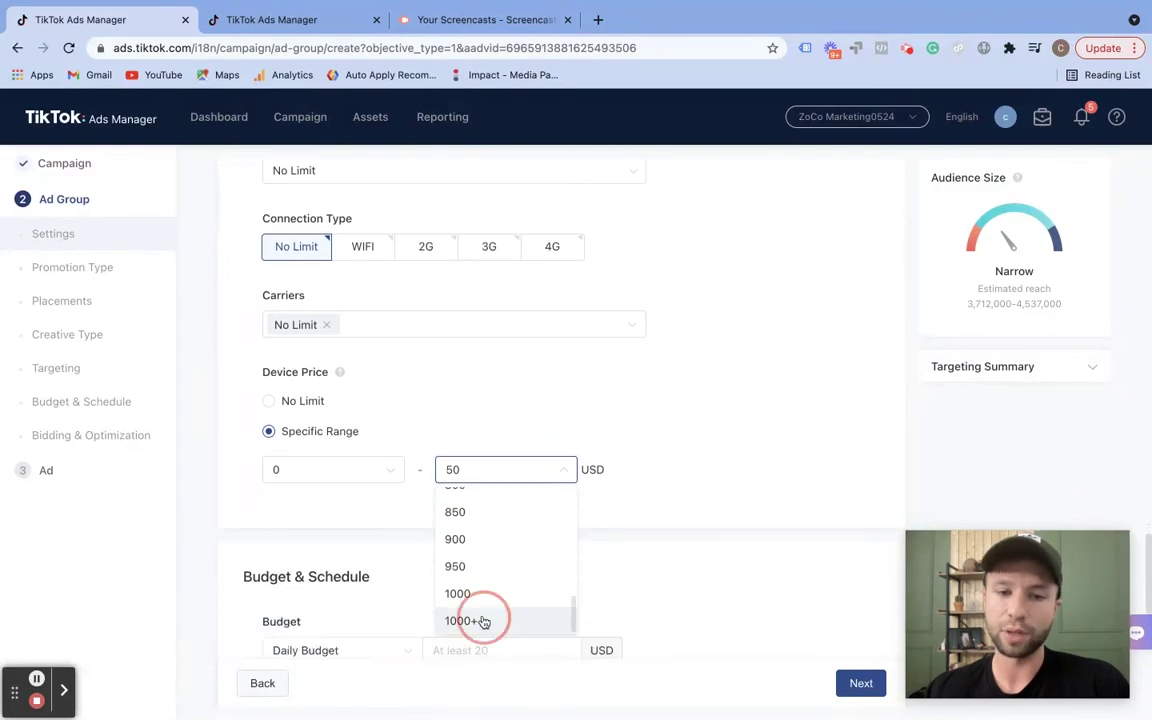
pyautogui.click(480, 621)
# Set the lower limit of the device price range to 1000 USD.
pyautogui.click(380, 471)
pyautogui.scroll(-8, 337, 537)
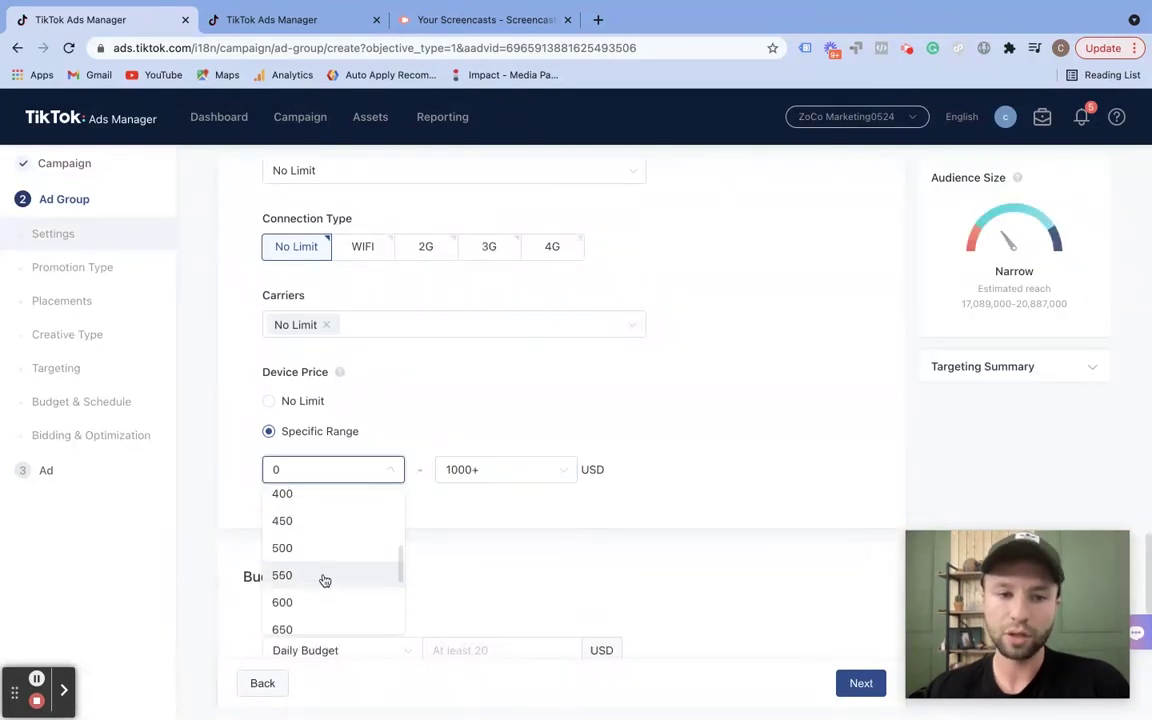
pyautogui.click(310, 465)
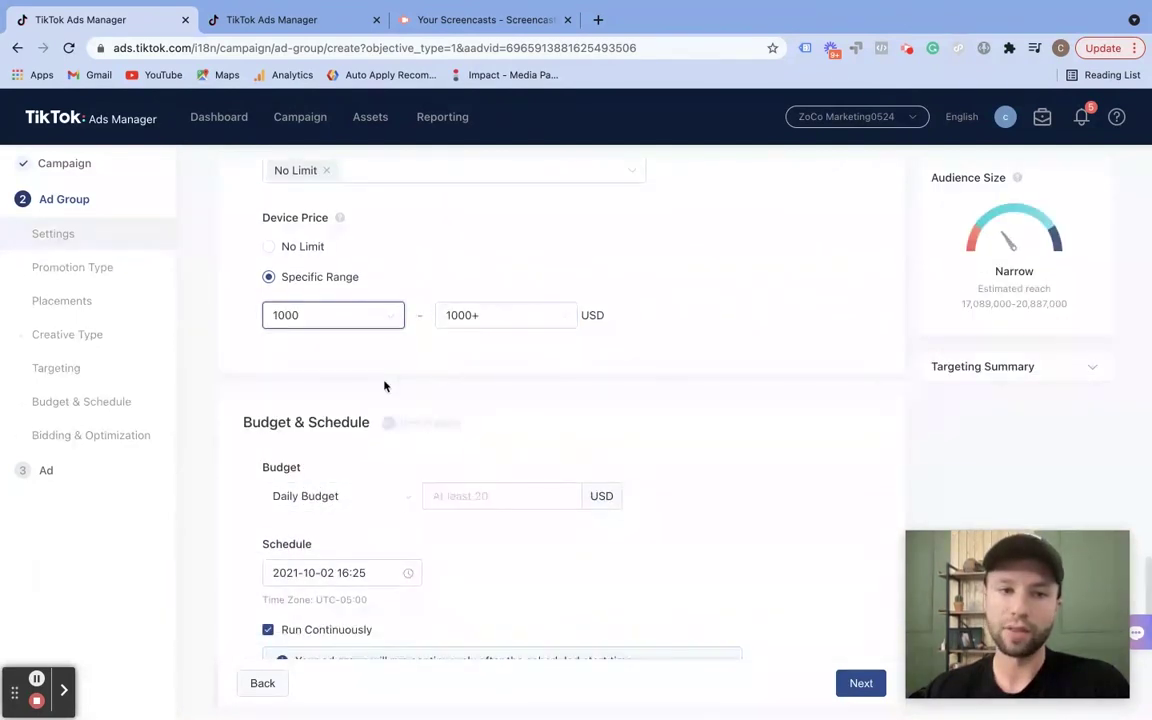
pyautogui.scroll(2, 484, 378)
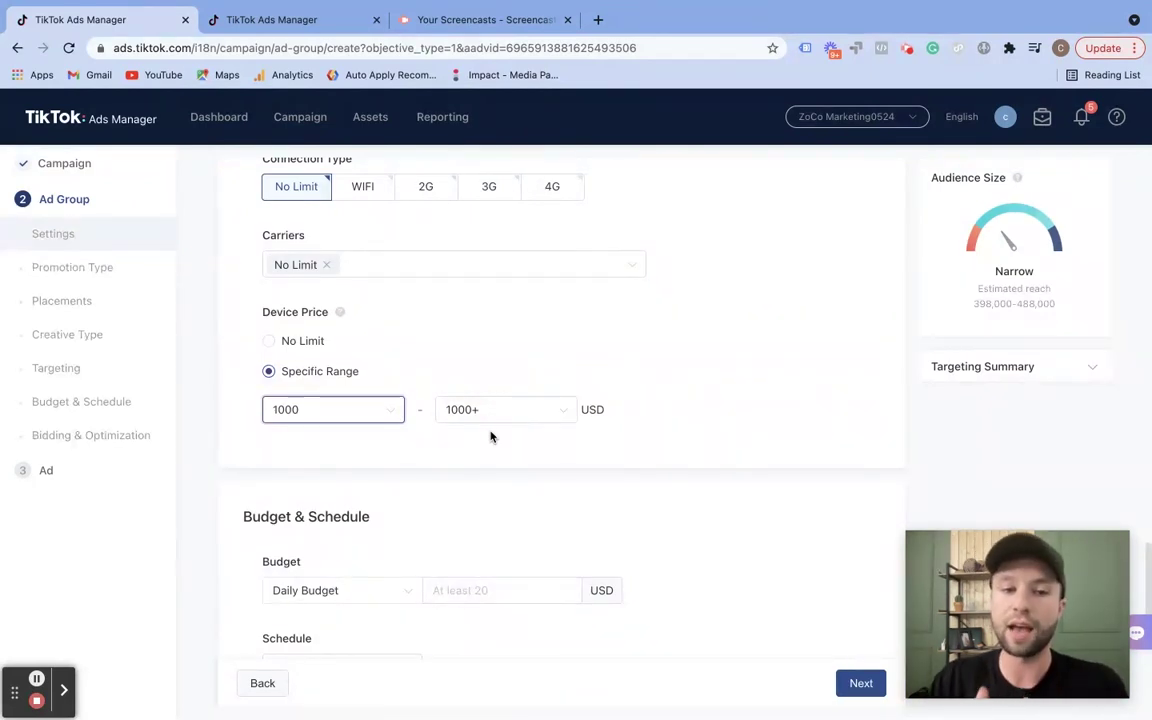
pyautogui.scroll(2, 373, 385)
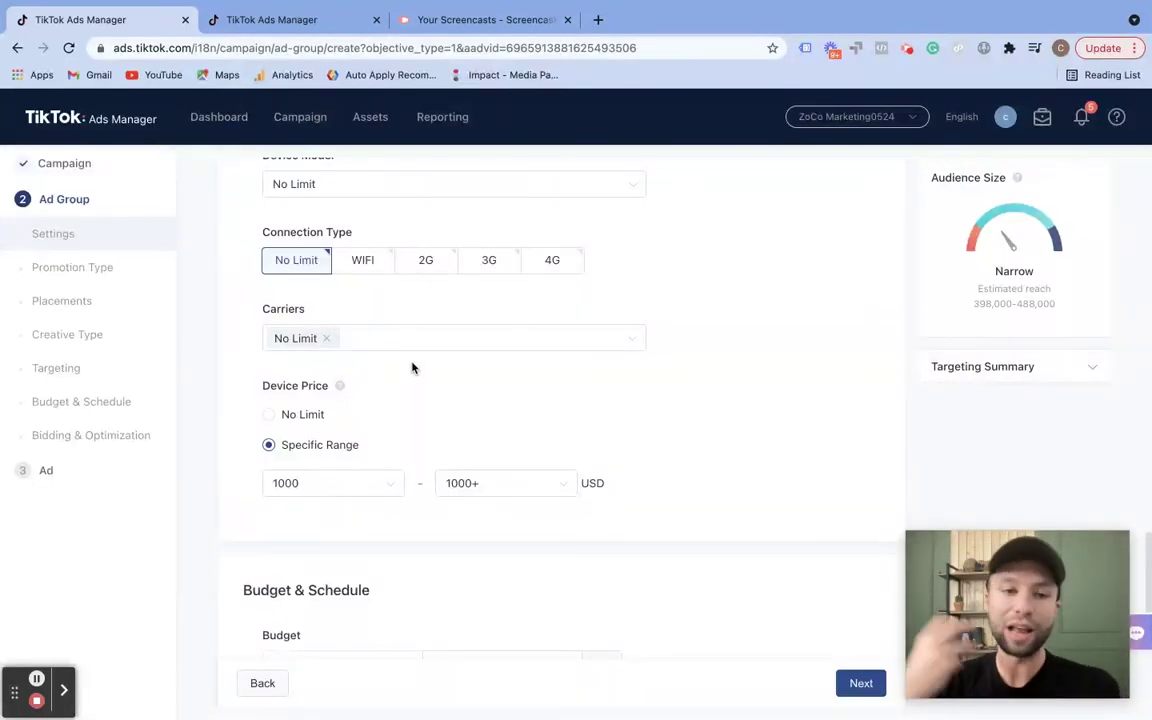
# Set dayparting to specific times and mark Monday through Friday from 02:00 to 07:30.
pyautogui.scroll(-5, 412, 368)
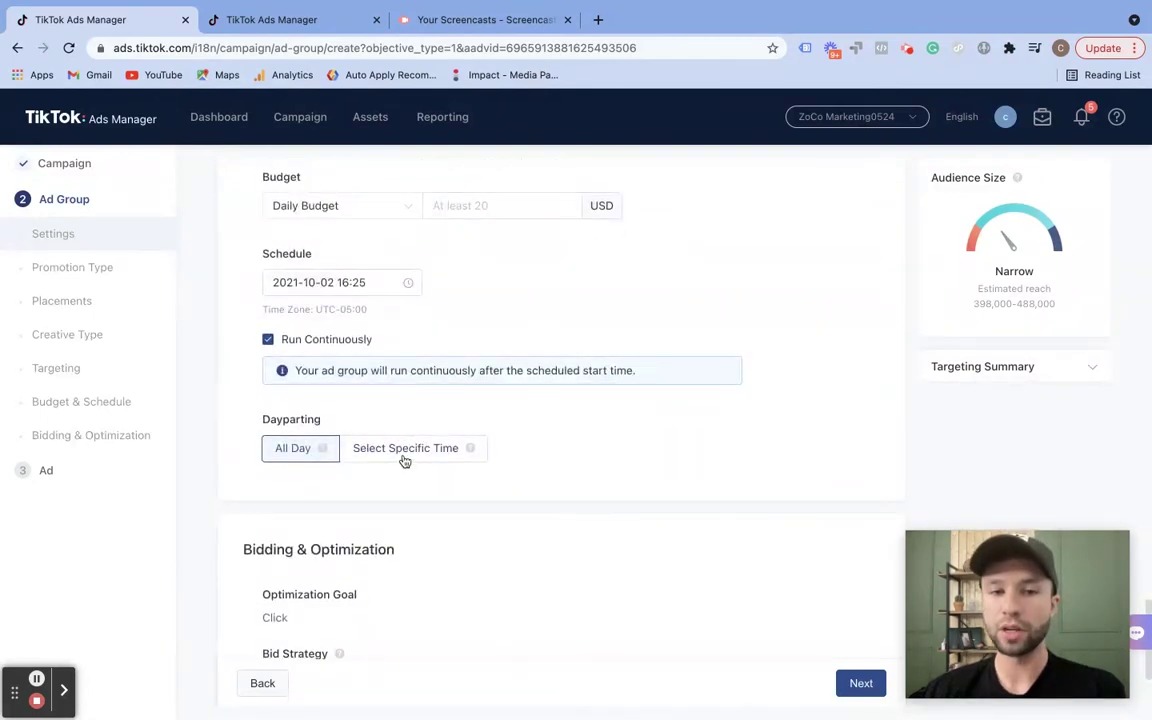
pyautogui.click(404, 456)
pyautogui.scroll(-1, 420, 516)
pyautogui.moveTo(356, 458); pyautogui.dragTo(452, 522)
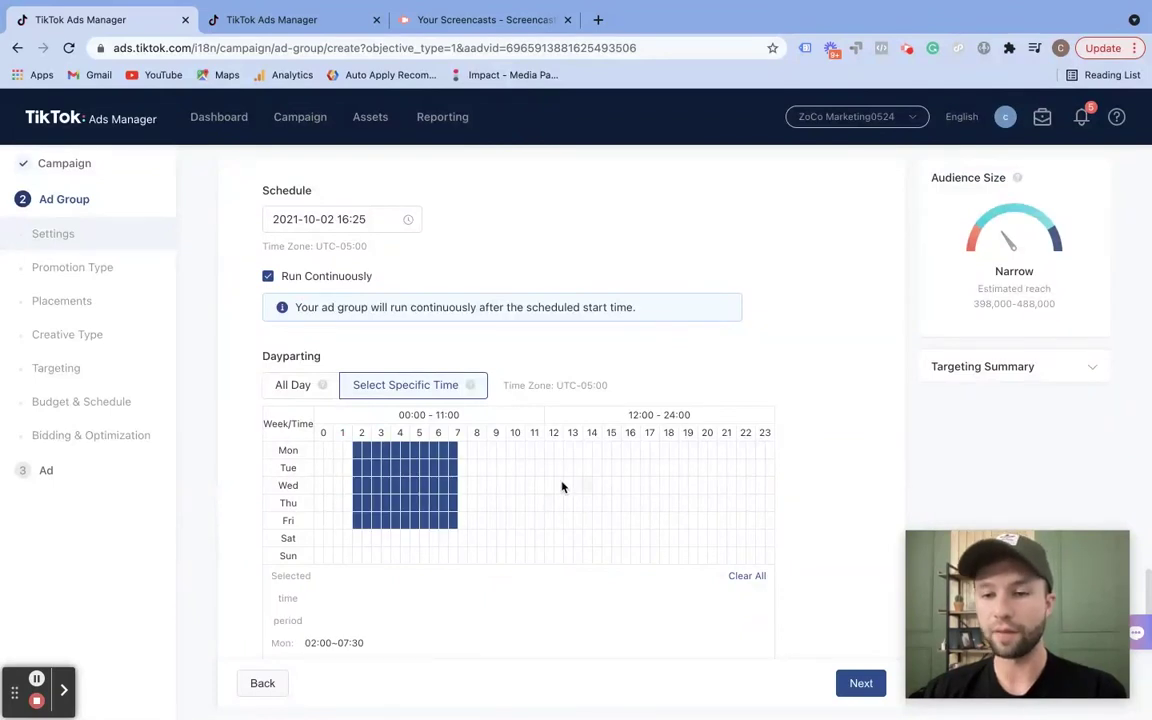